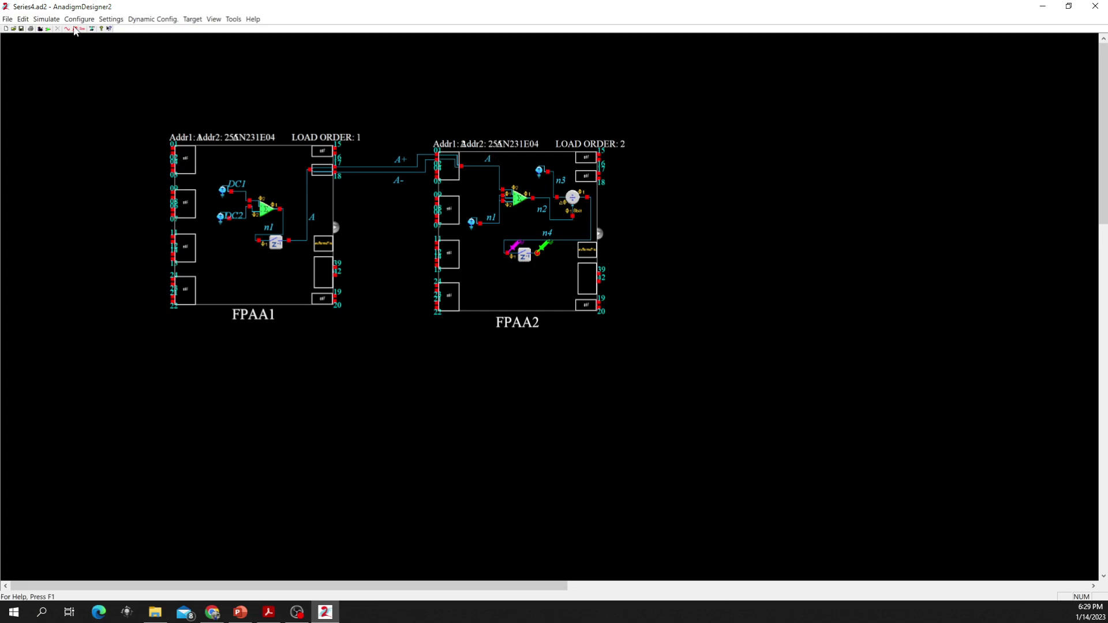
Create a new design and move the FPAA1 chip away from the workspace's upper-left corner.
click(7, 20)
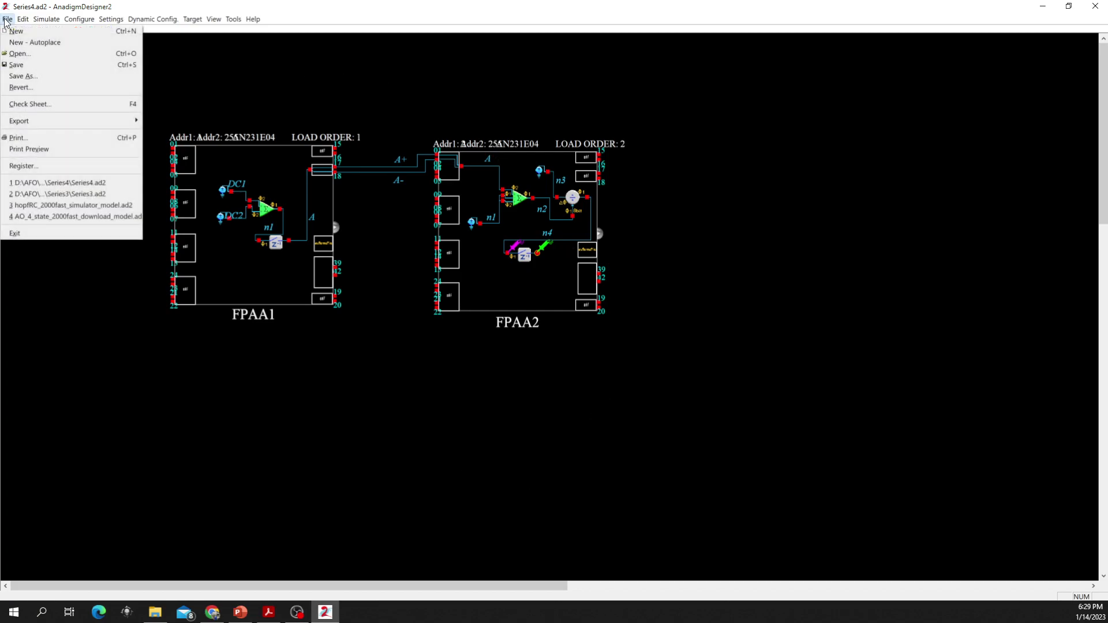
click(23, 33)
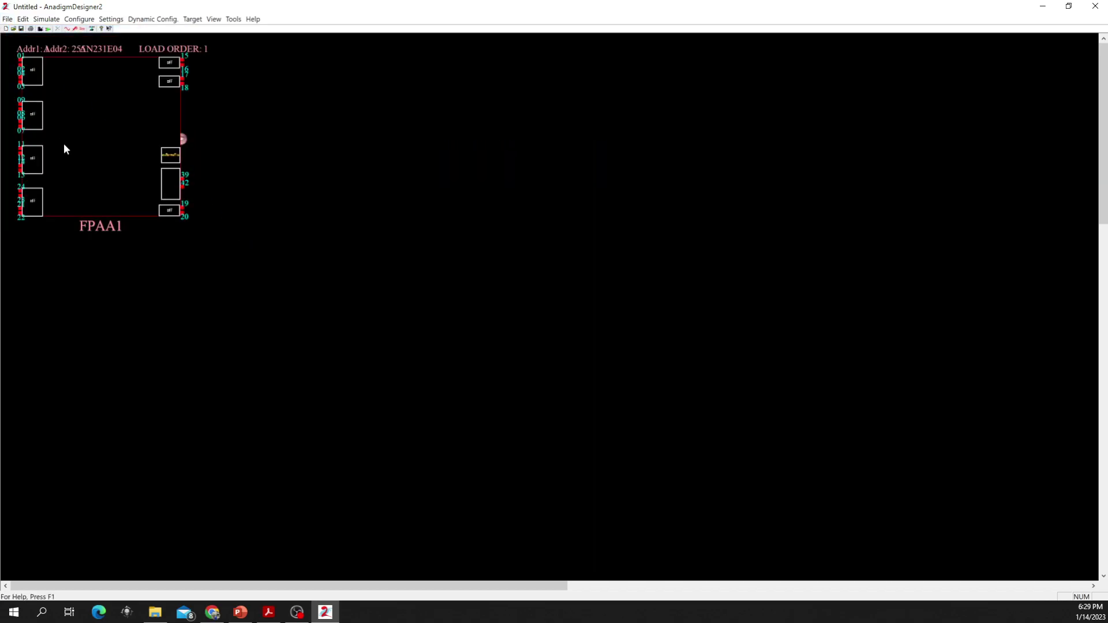
drag(32, 121, 229, 261)
click(399, 303)
click(420, 307)
scroll(420, 302, up, 1)
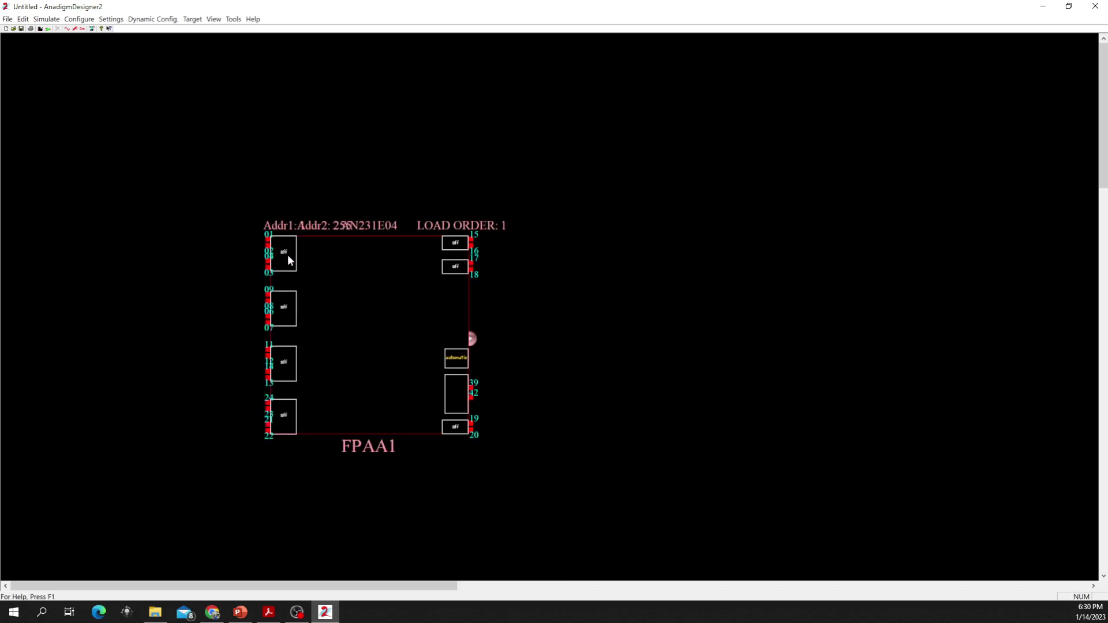
scroll(306, 265, down, 3)
scroll(306, 265, up, 3)
drag(292, 258, 253, 179)
click(429, 361)
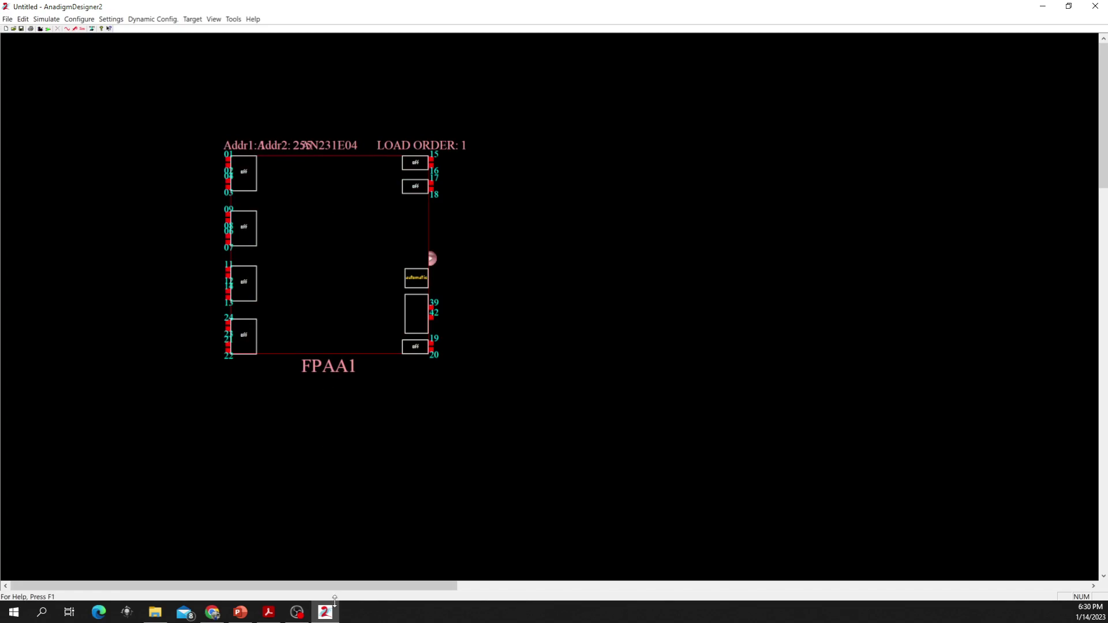
Switch to PowerPoint to review the "A quick example" equations for A to D, and return to AnadigmDesigner2.
click(240, 612)
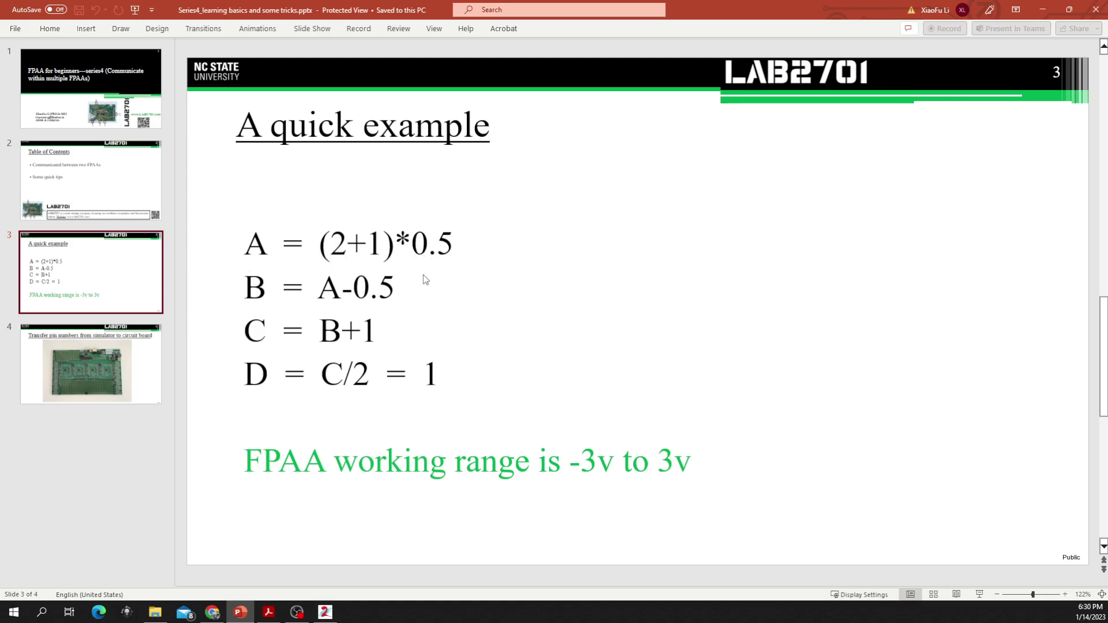
click(326, 614)
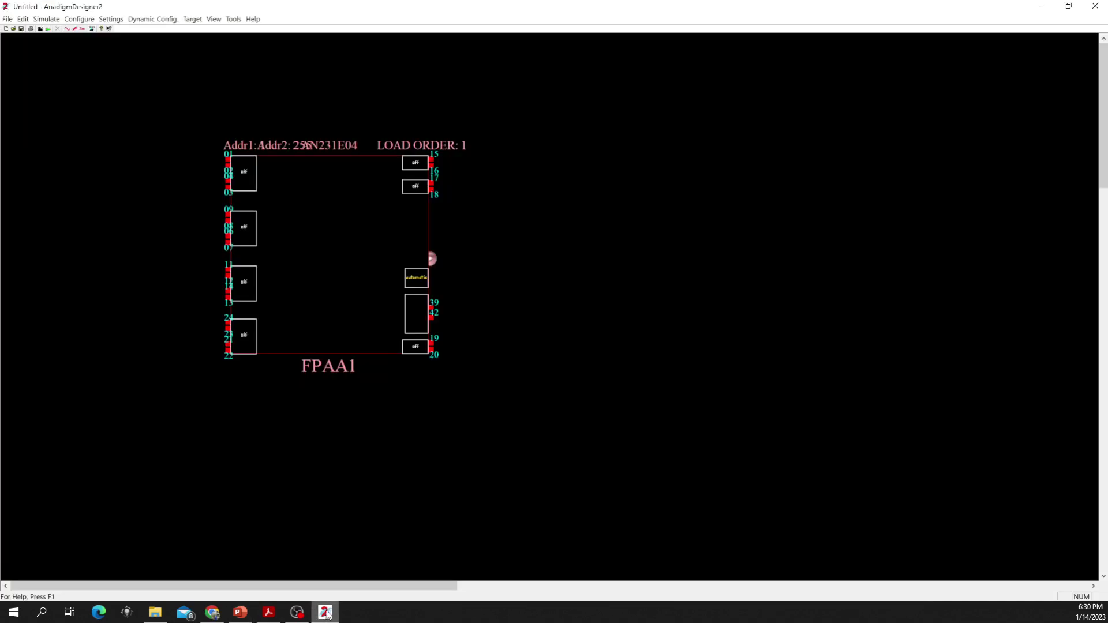
Insert a SumDiff (Half Cycle Sum/Difference Stage) CAM near the middle of FPAA1, accepting its default parameters.
right_click(325, 219)
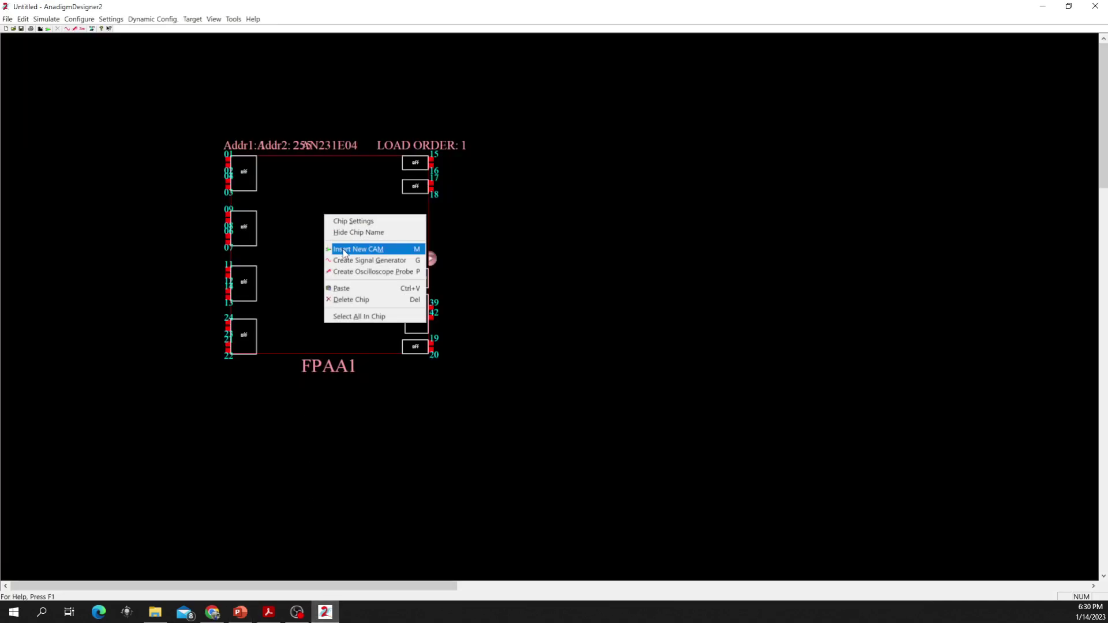
click(390, 252)
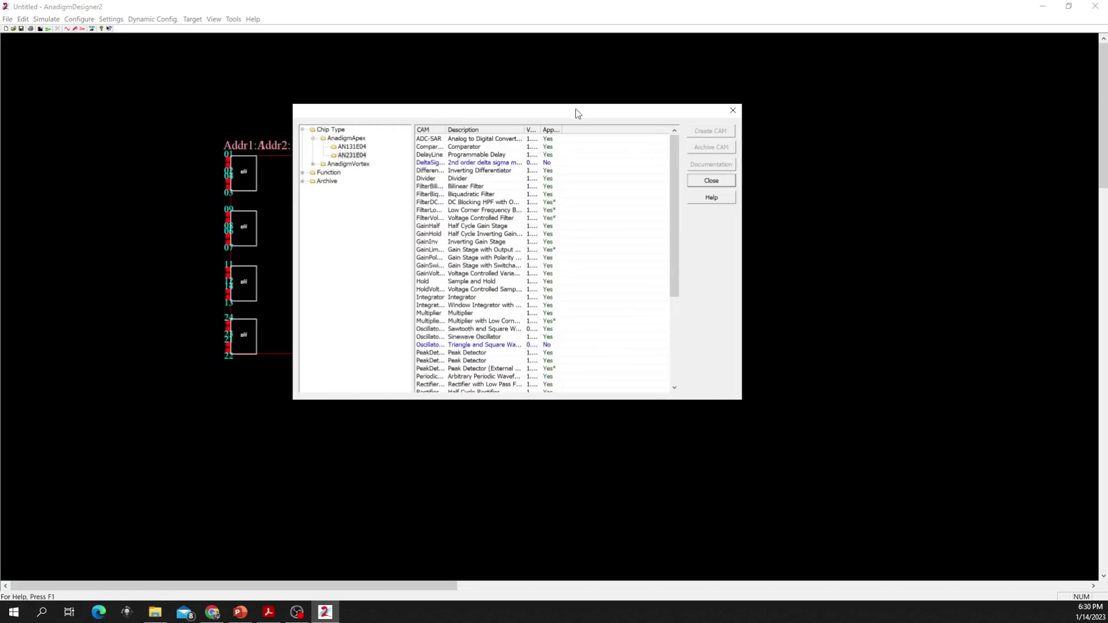
scroll(652, 322, down, 2)
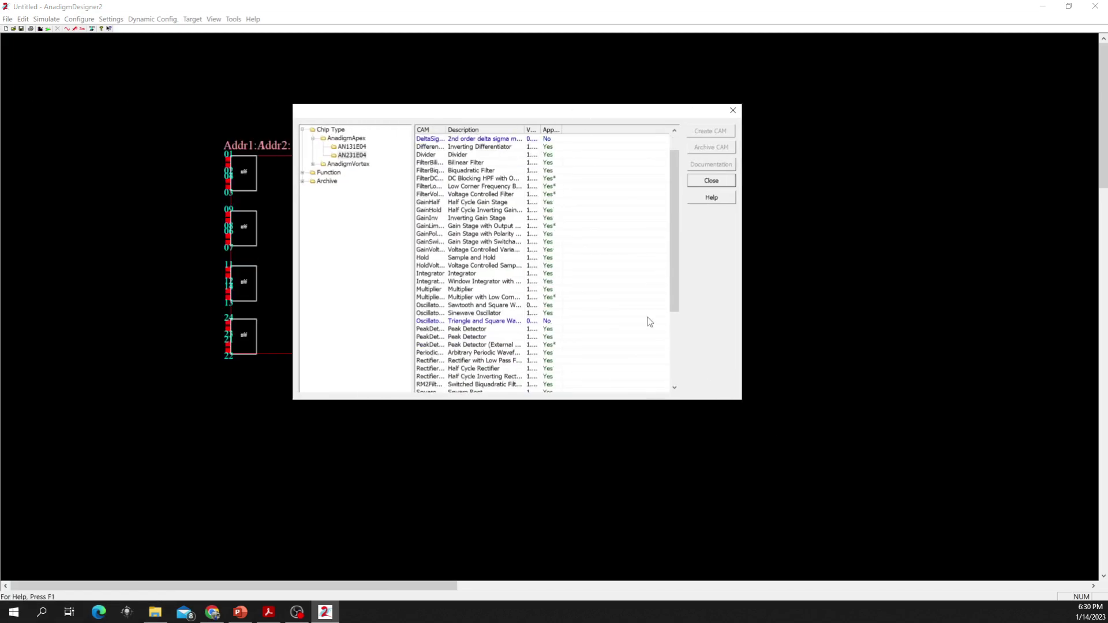
scroll(651, 322, down, 2)
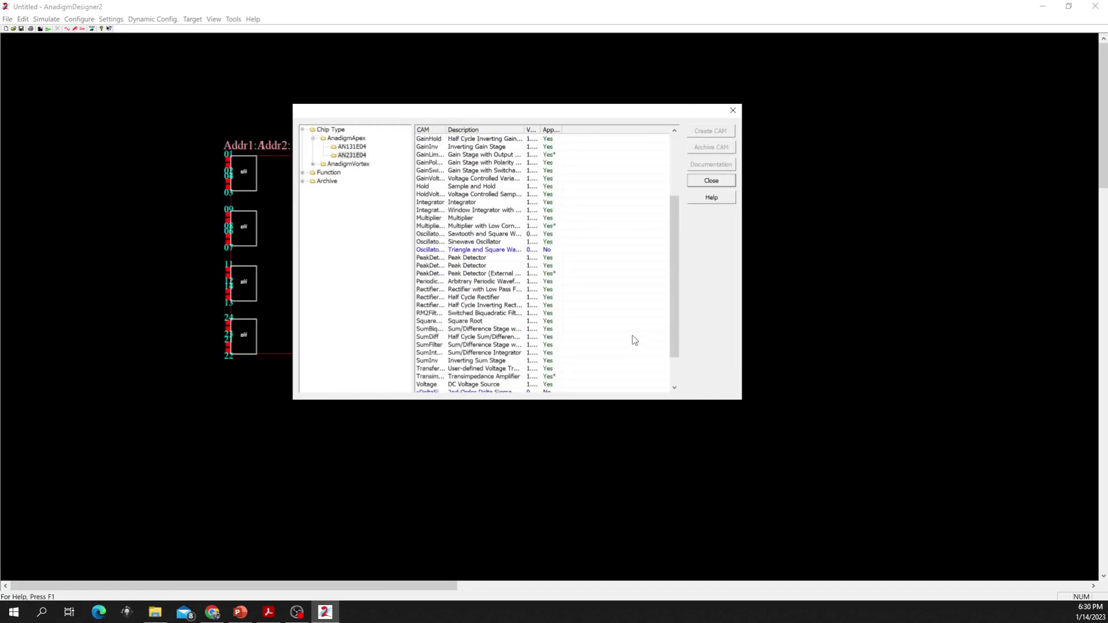
click(498, 338)
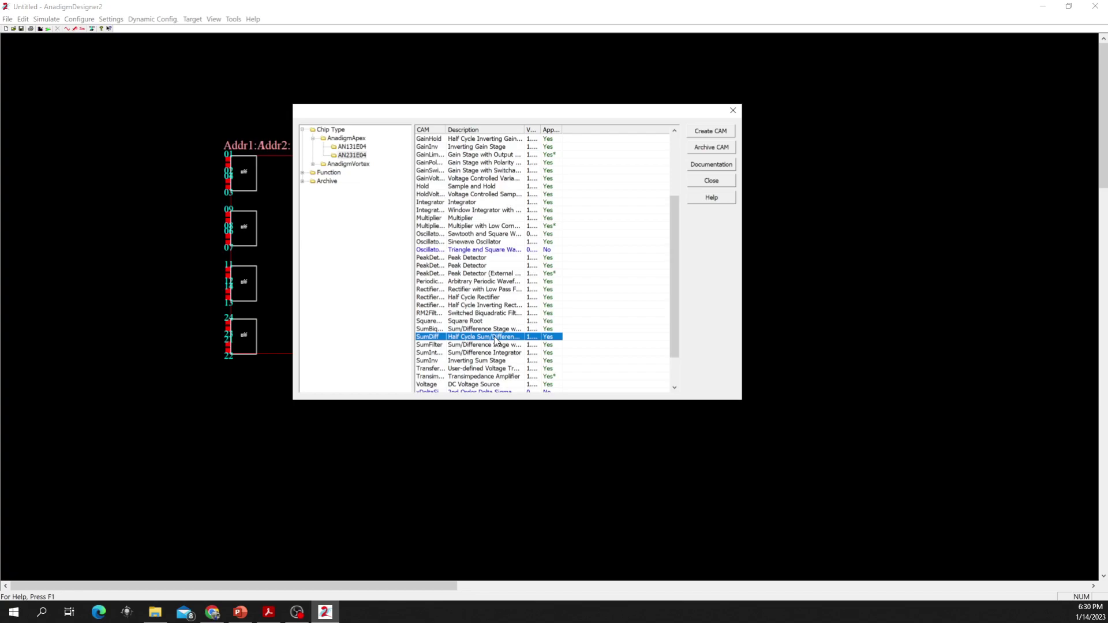
double_click(495, 338)
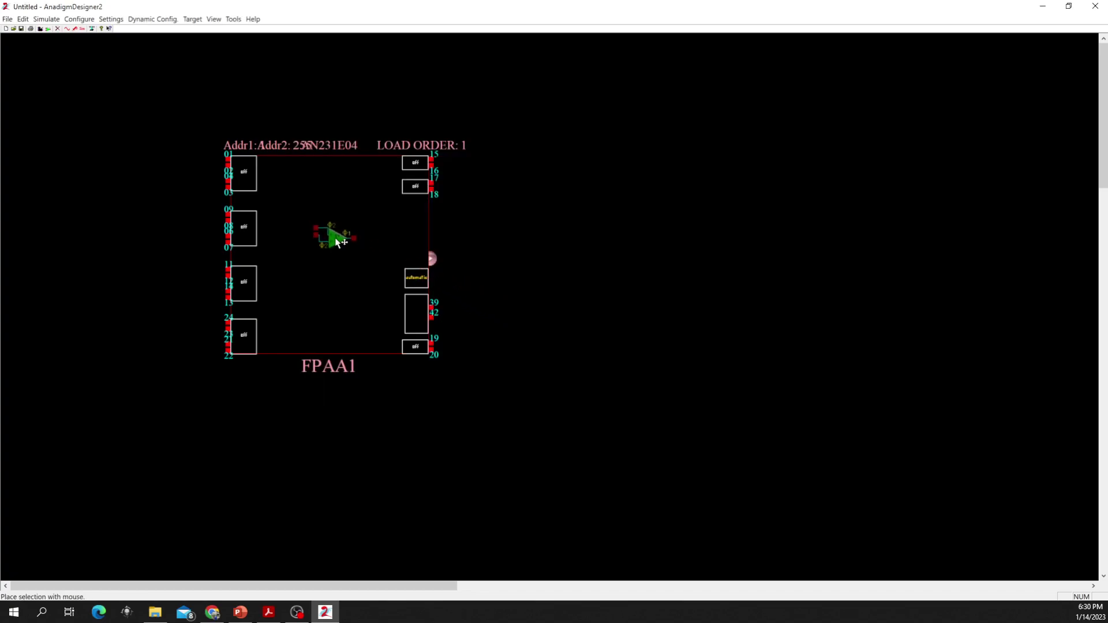
click(333, 233)
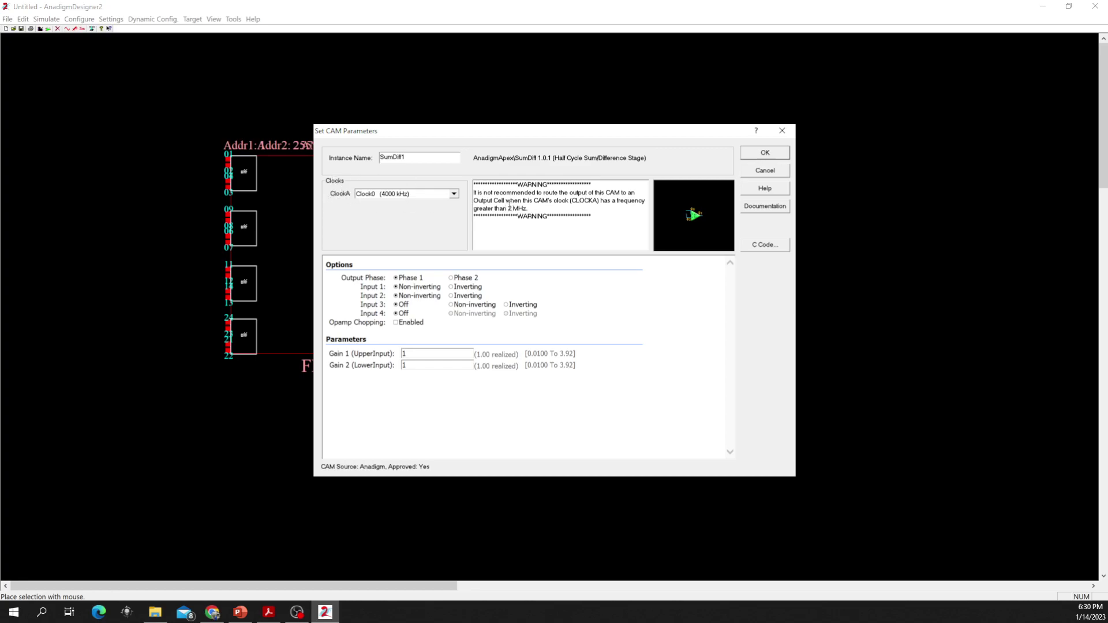
click(765, 153)
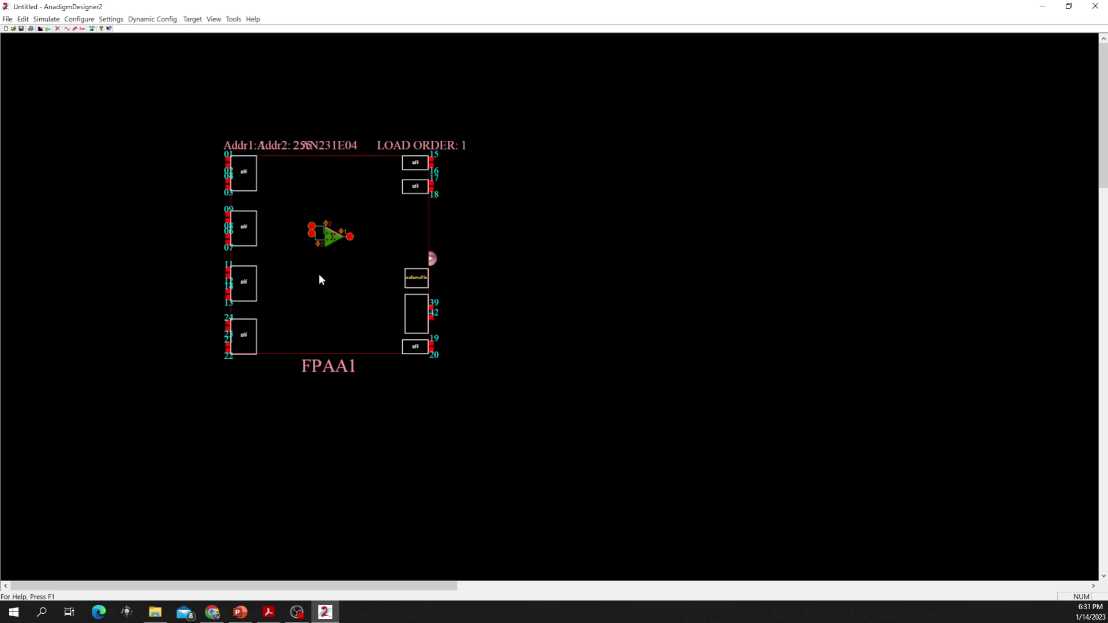
Set Clock 0 of the FPAA1 chip to 1000 kHz.
double_click(320, 275)
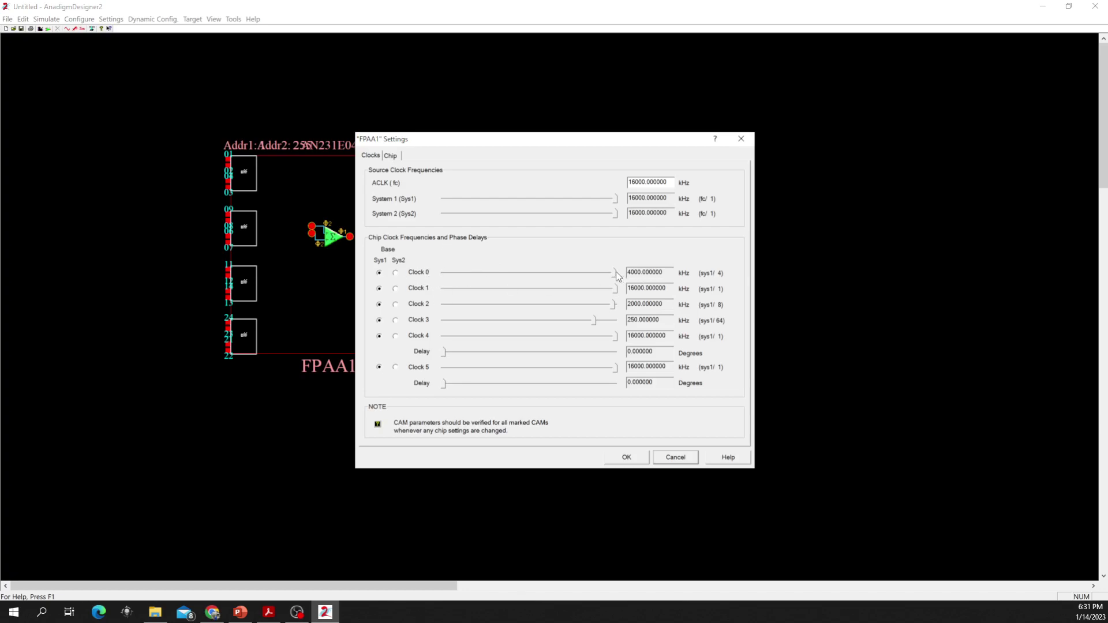
key(Left)
key(Left)
key(Left)
key(Left)
key(Left)
key(Left)
key(Left)
key(Right)
click(626, 457)
Verify and accept the SumDiff1 parameters with the changed clock, and shift the block slightly right and down.
double_click(330, 236)
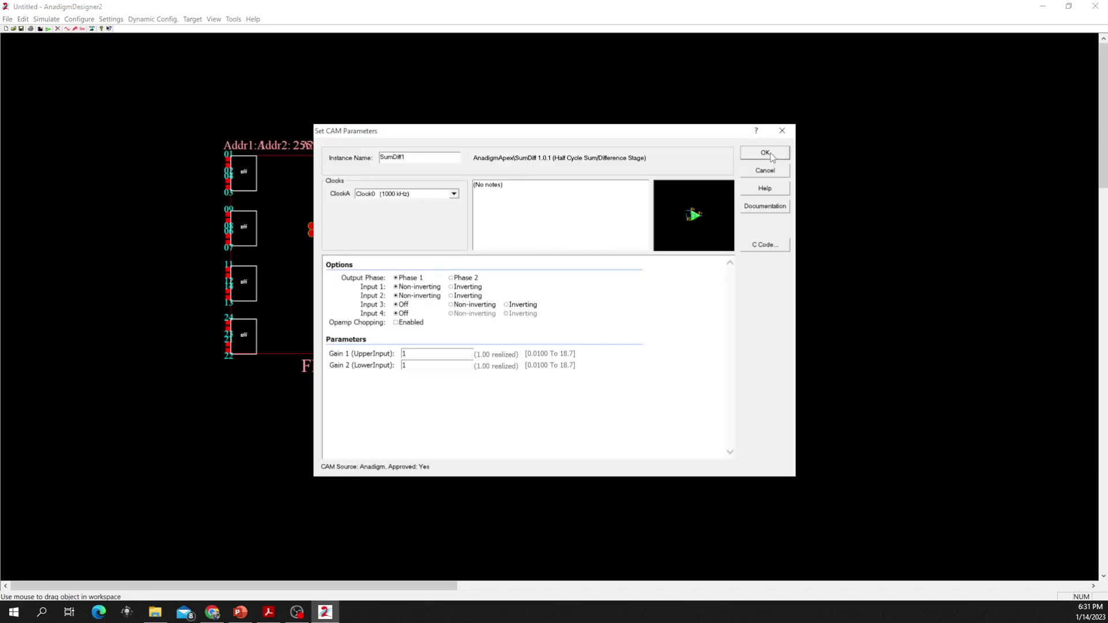
drag(706, 135, 817, 133)
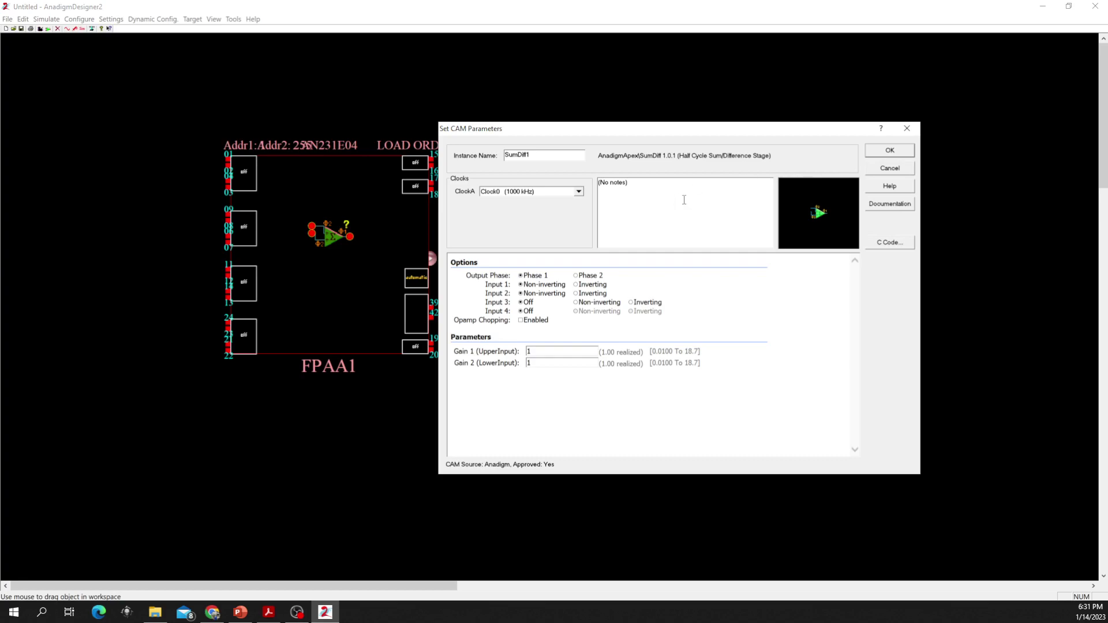
click(890, 151)
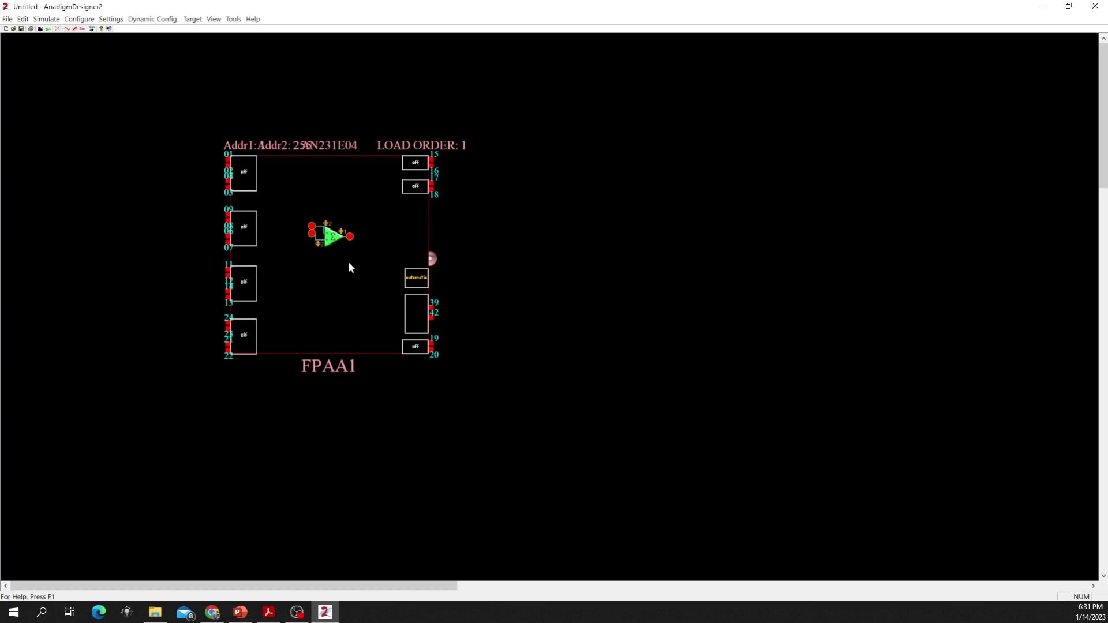
drag(335, 240, 348, 246)
Open the CAM library for FPAA1, select DC Voltage Source, and widen the Approved column to review the CAMs' approval status.
right_click(348, 281)
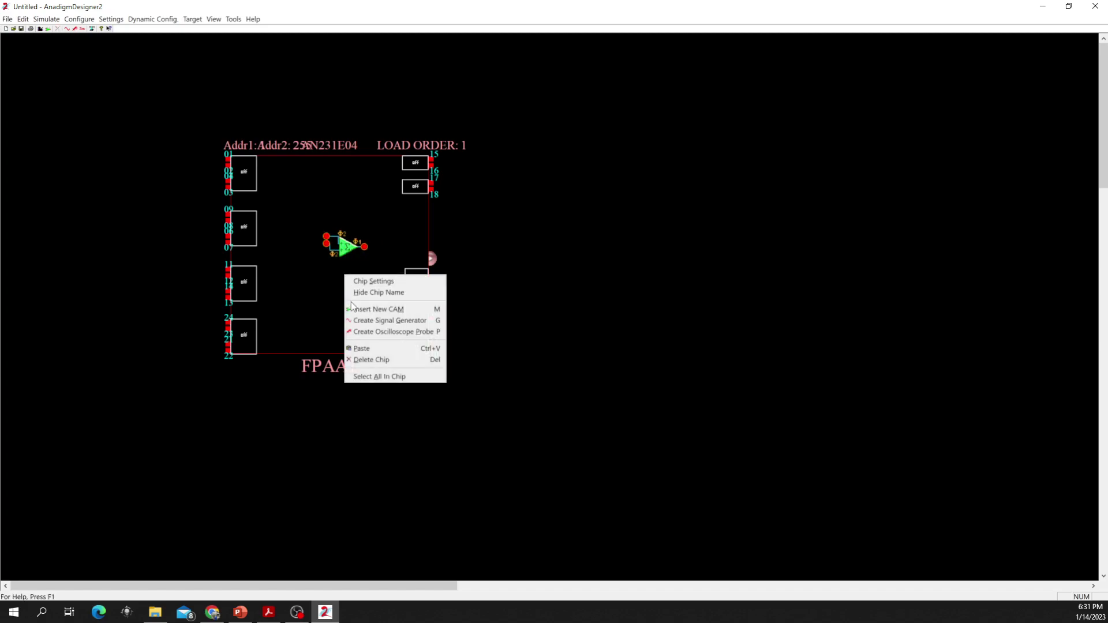
click(363, 307)
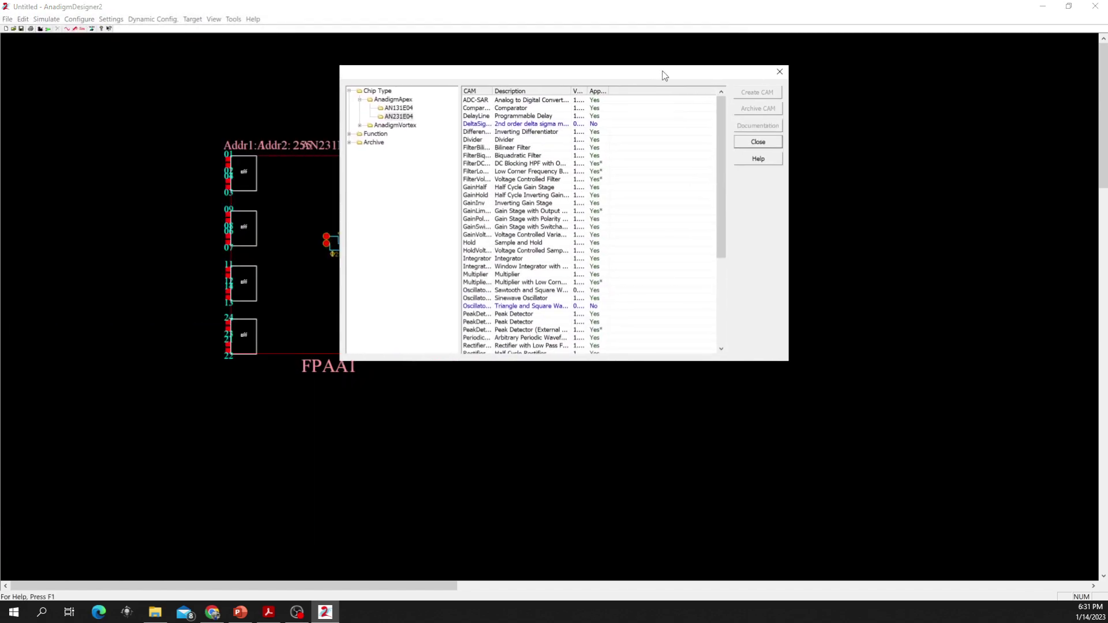
drag(663, 75, 769, 141)
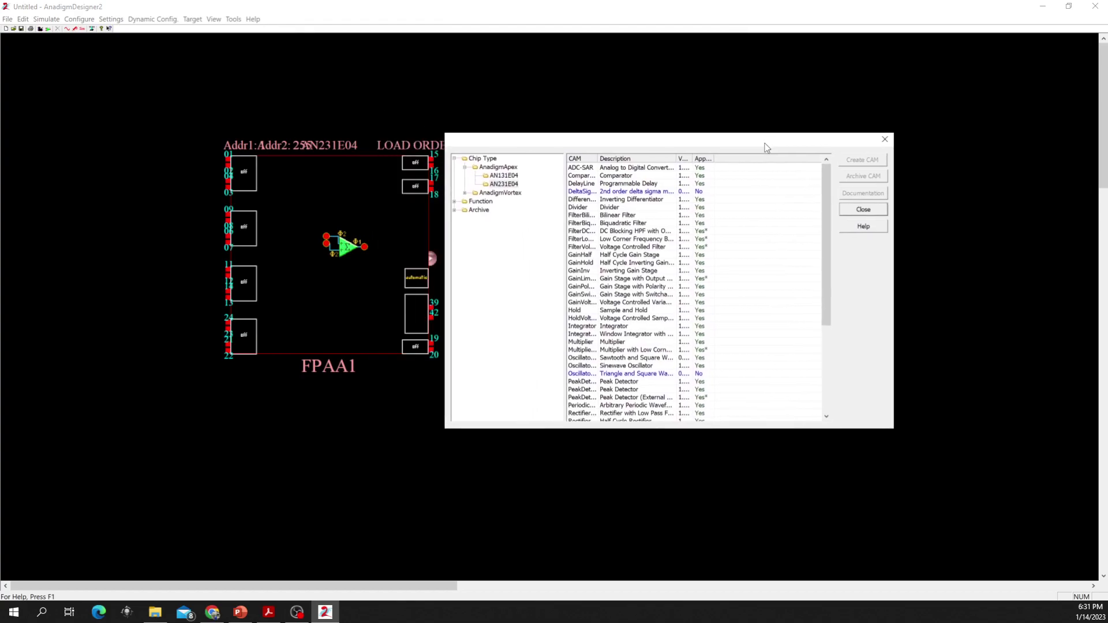
scroll(672, 251, down, 6)
click(637, 374)
click(637, 375)
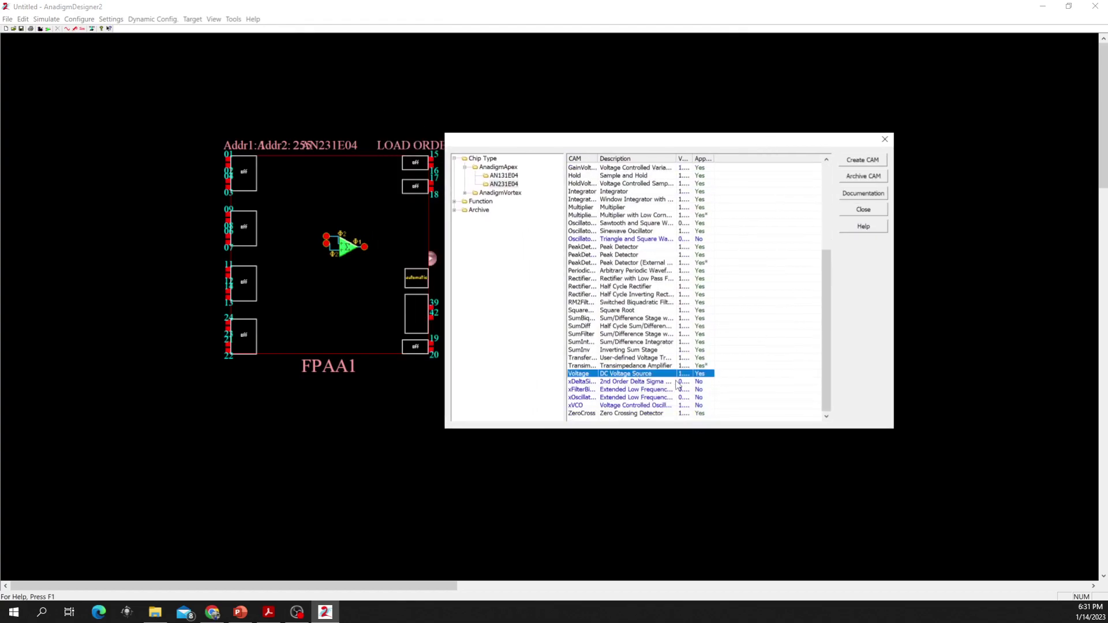
scroll(752, 363, up, 6)
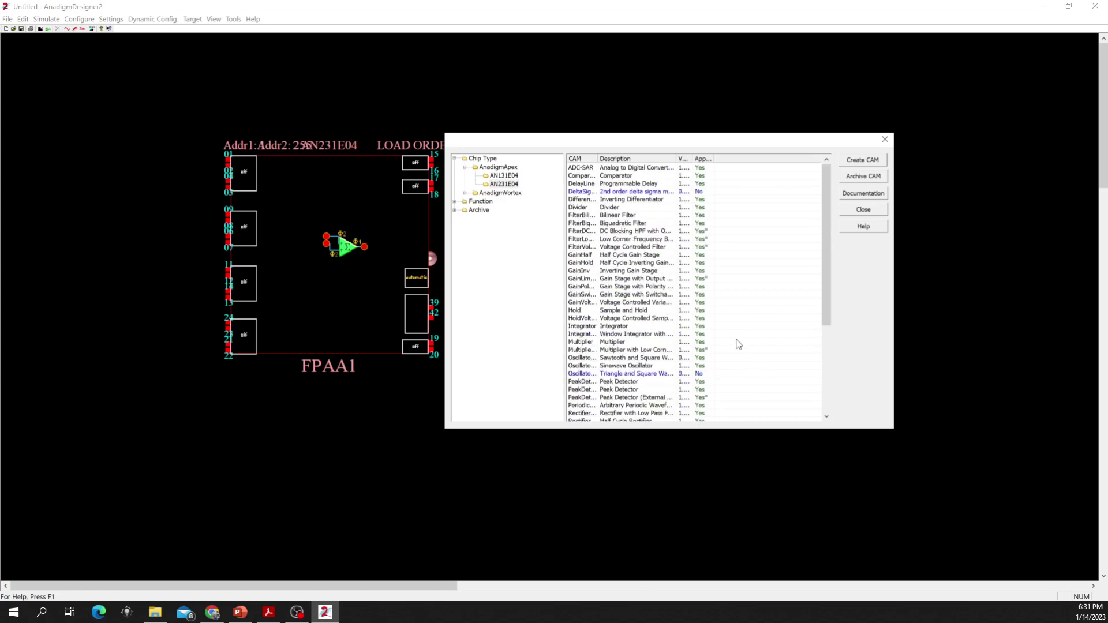
scroll(737, 340, down, 4)
scroll(738, 345, down, 2)
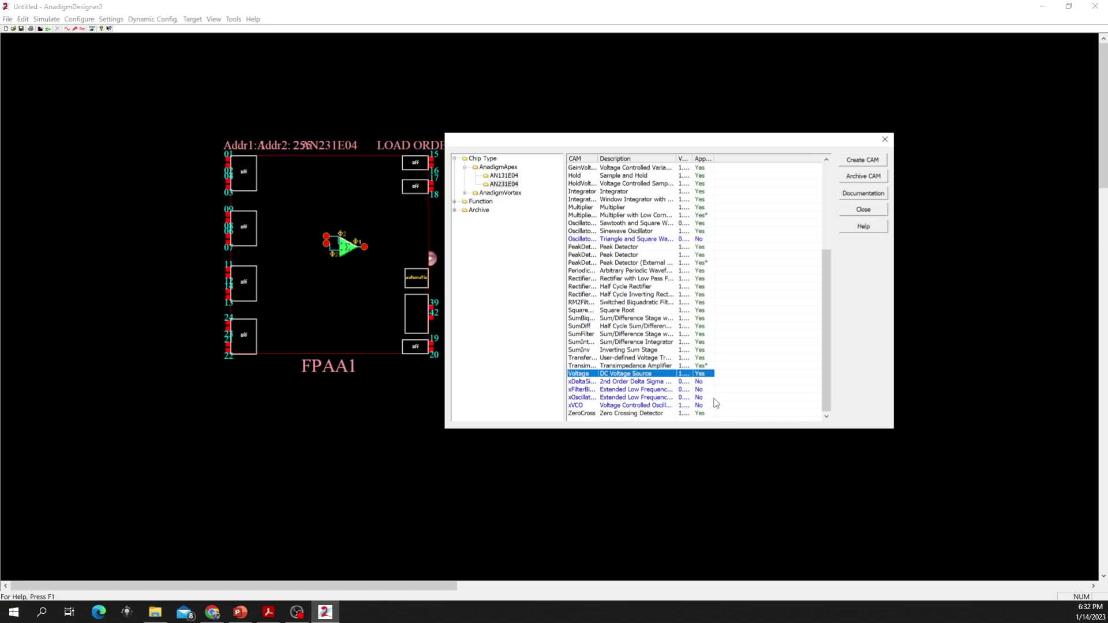
scroll(717, 403, up, 5)
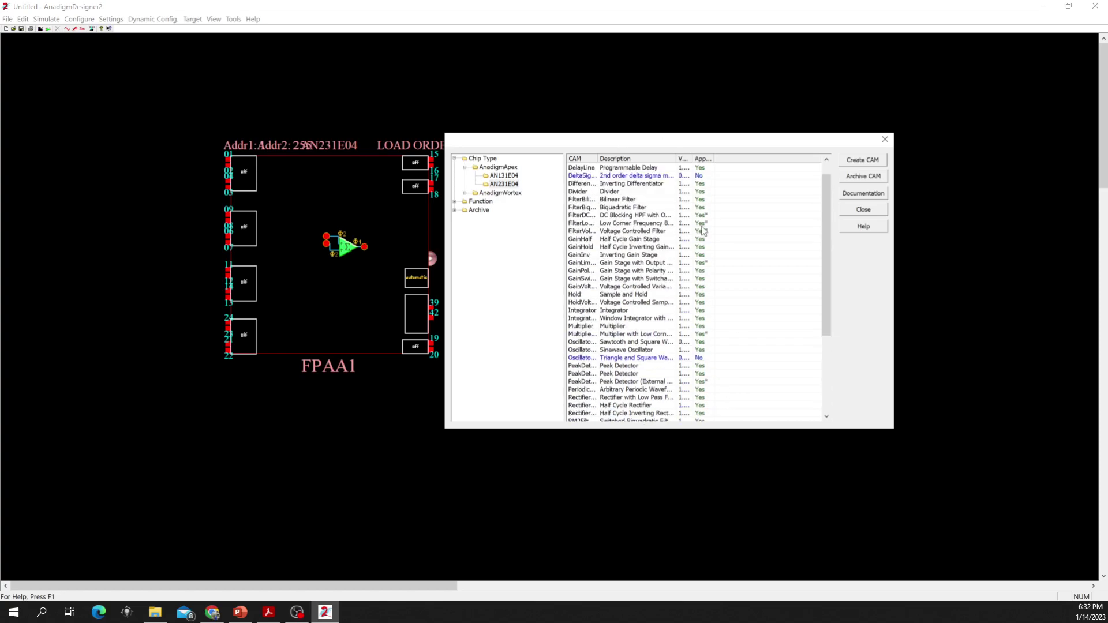
scroll(715, 277, down, 5)
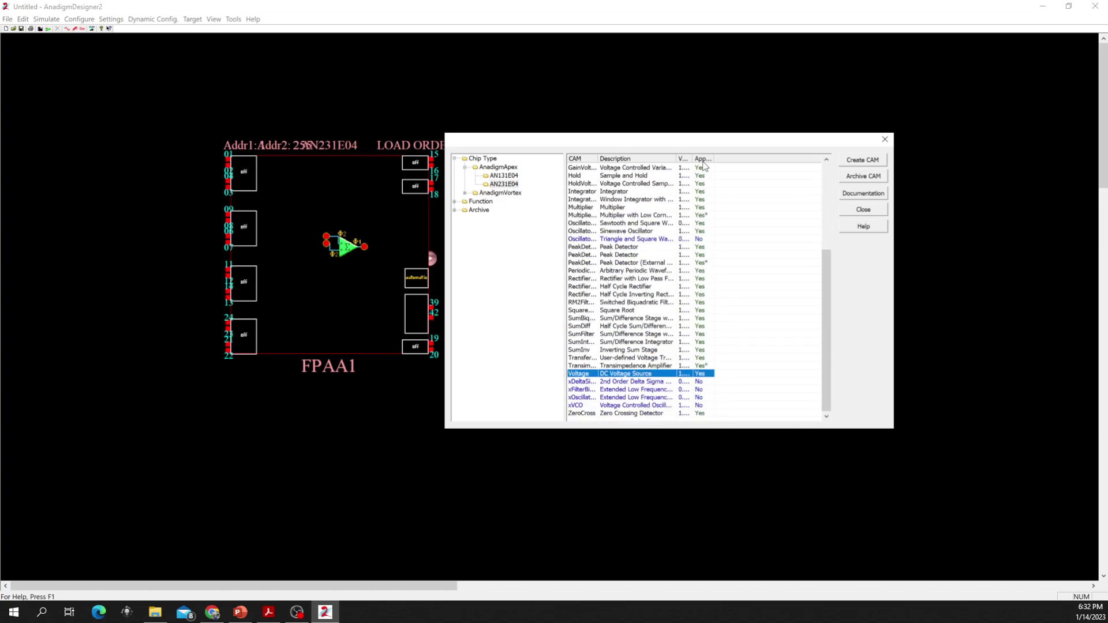
drag(714, 158, 753, 153)
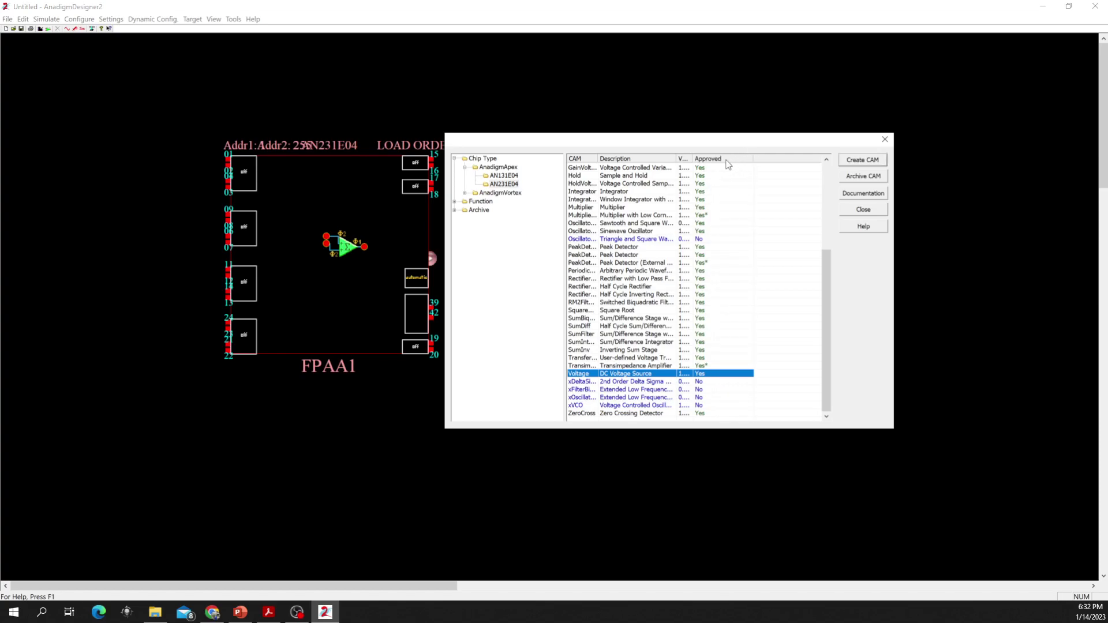
Place the DC Voltage Source in FPAA1, above and to the left of the SumDiff block, with positive polarity (+2V).
double_click(677, 374)
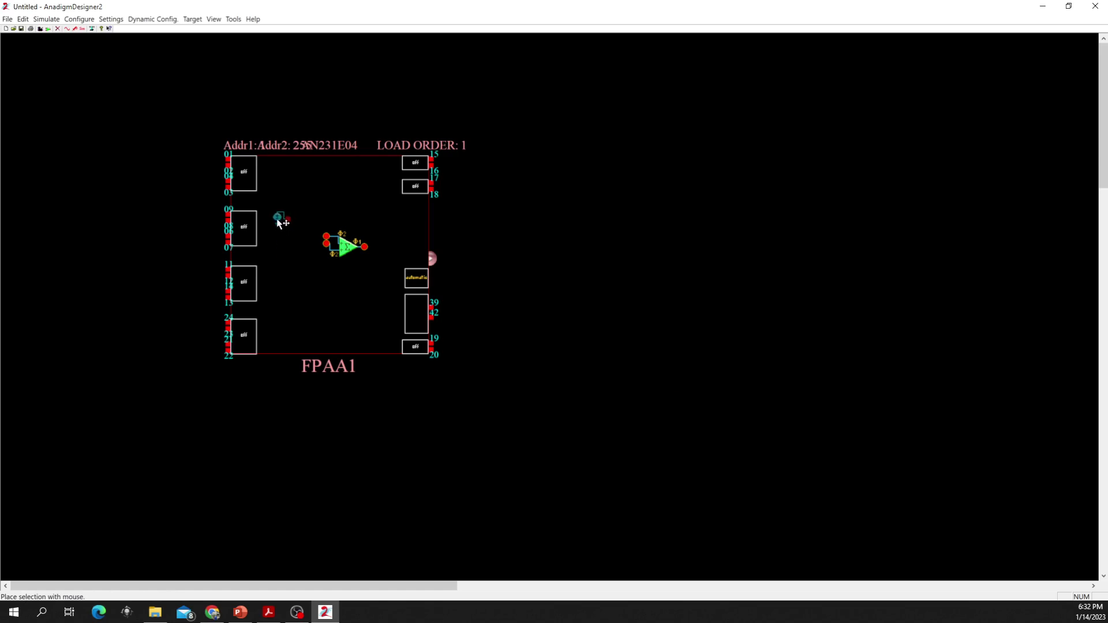
click(283, 228)
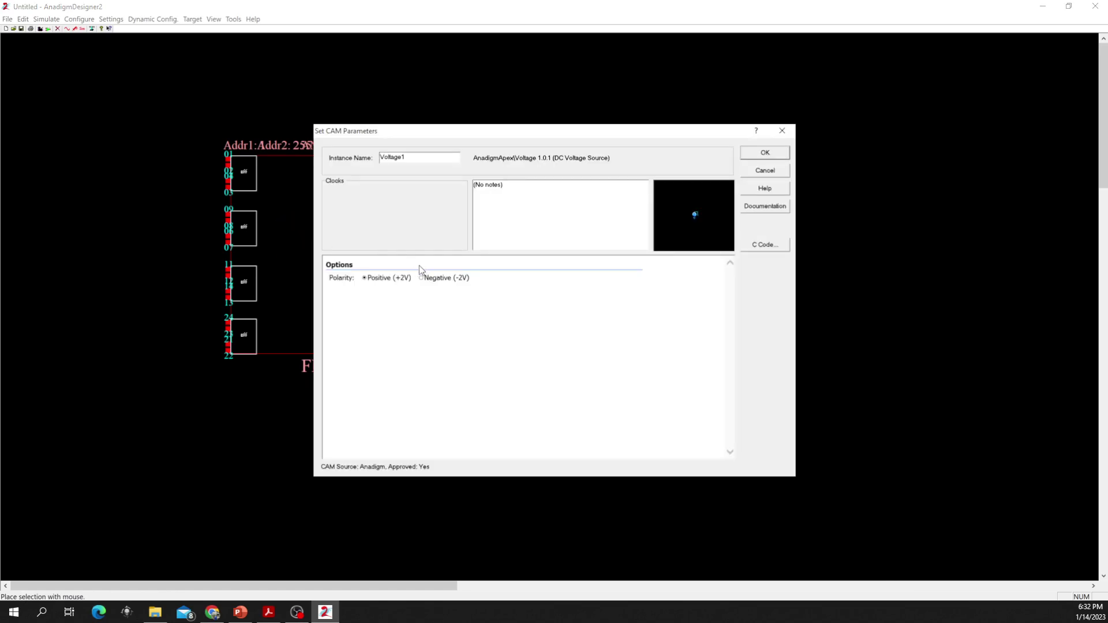
click(764, 152)
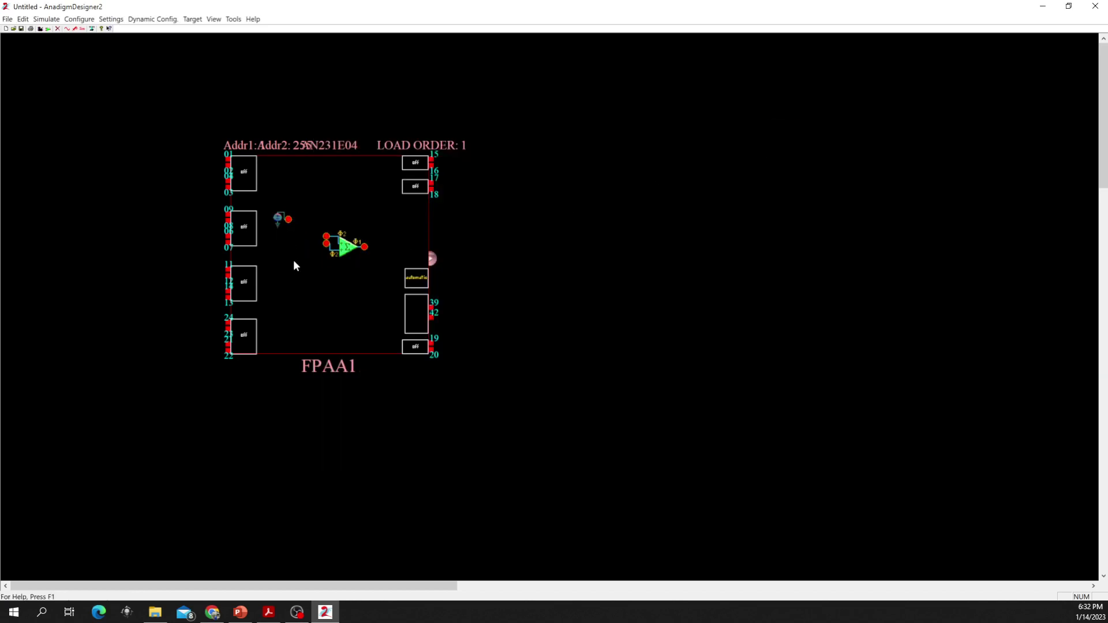
Duplicate the DC voltage source by copying it and pasting the copy below the original in FPAA1.
right_click(279, 221)
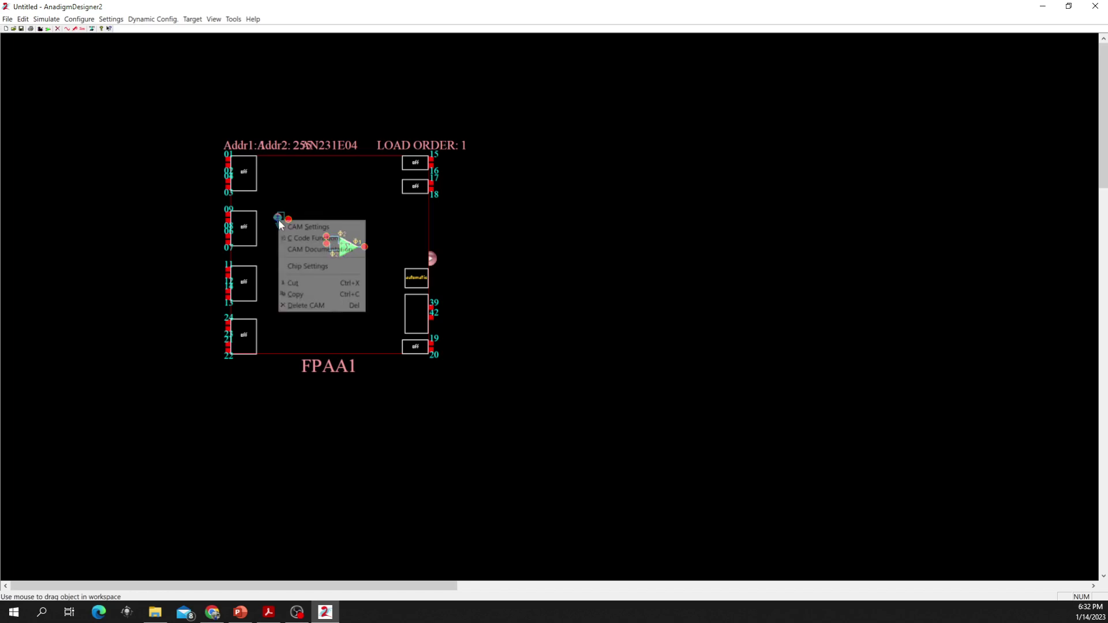
click(295, 294)
right_click(296, 276)
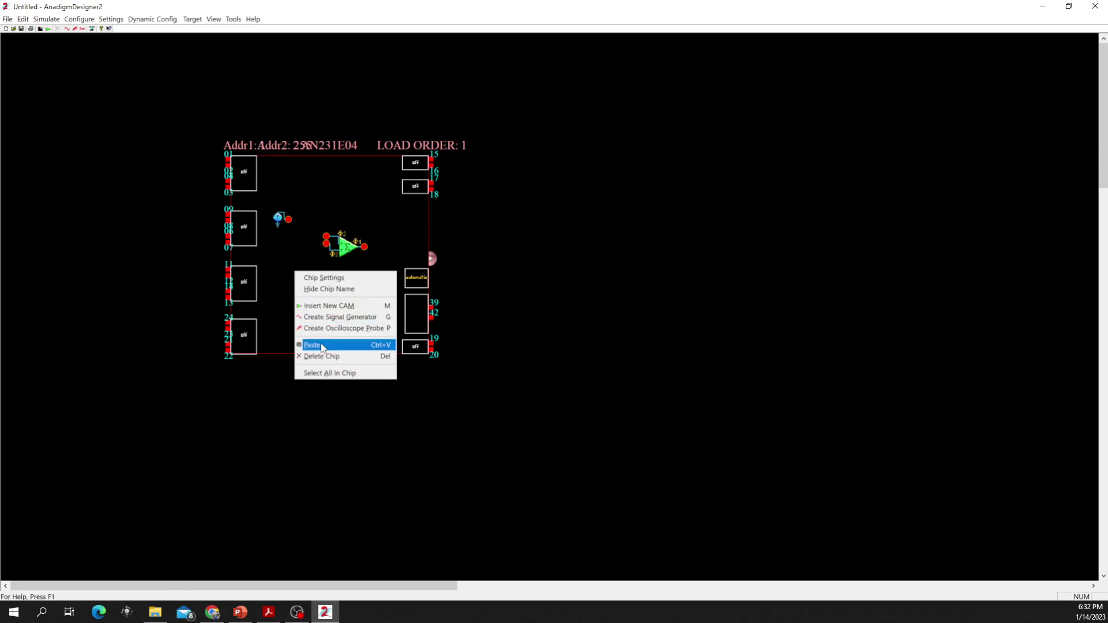
click(321, 346)
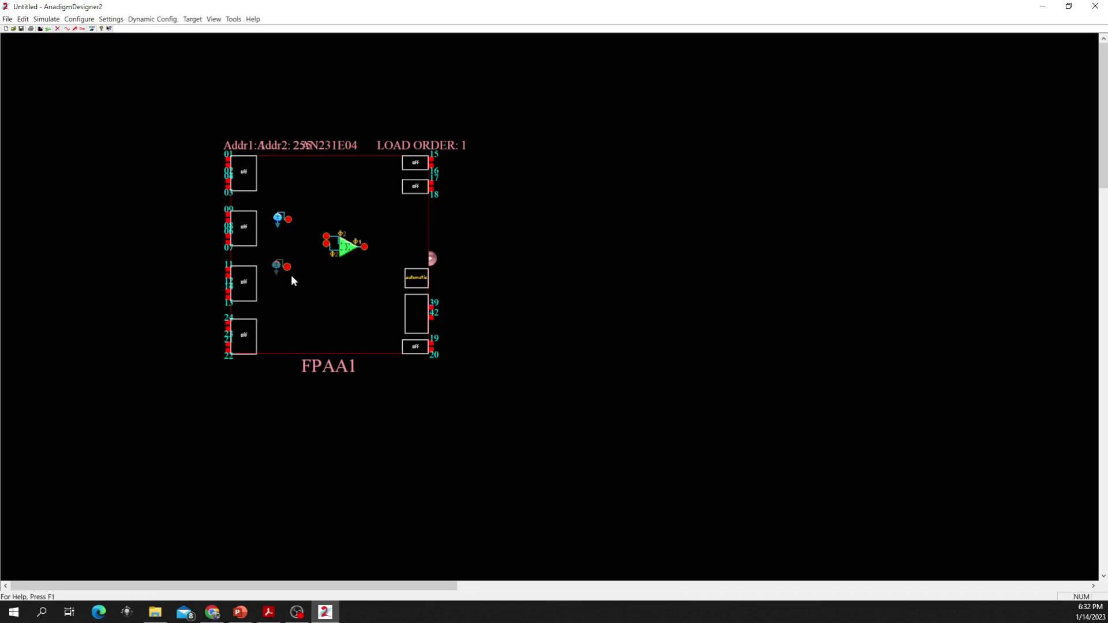
Wire the lower voltage source to the SumDiff's lower input and the upper source to its upper input.
drag(288, 267, 306, 284)
drag(312, 217, 308, 217)
Label the lower voltage source's wire DC1 and the upper voltage source's wire DC2 in FPAA1.
click(306, 277)
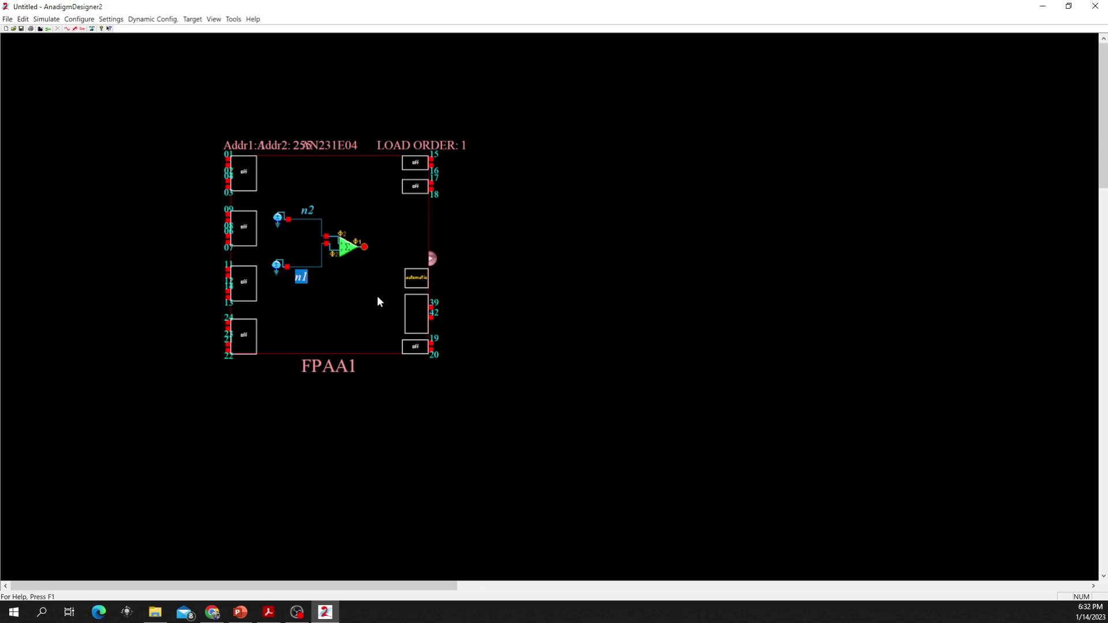
text(DC1)
click(313, 210)
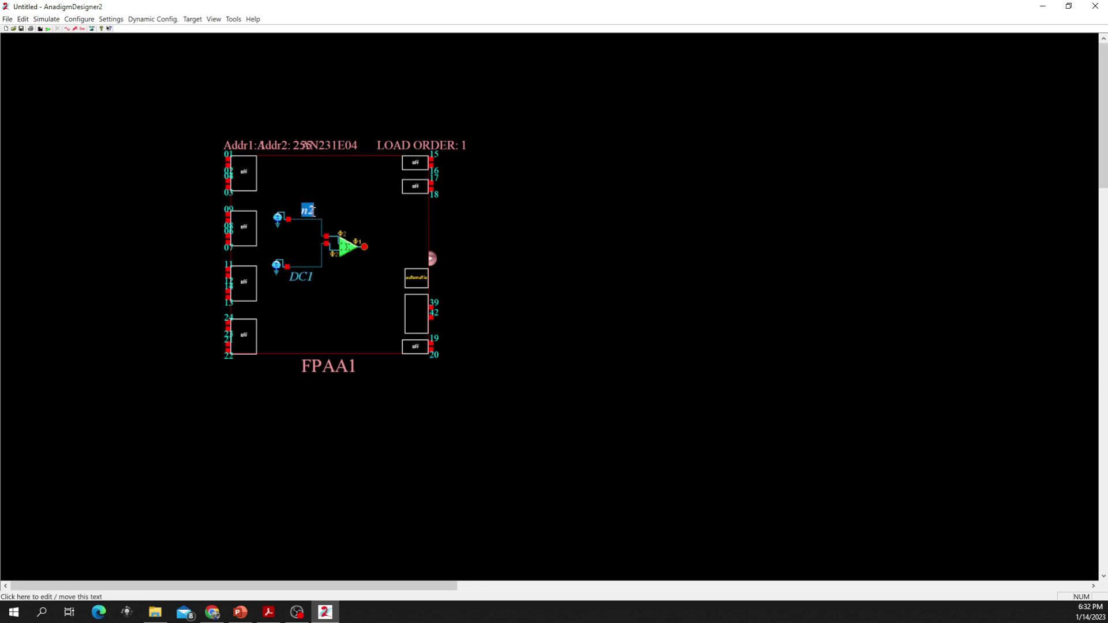
text(DC2)
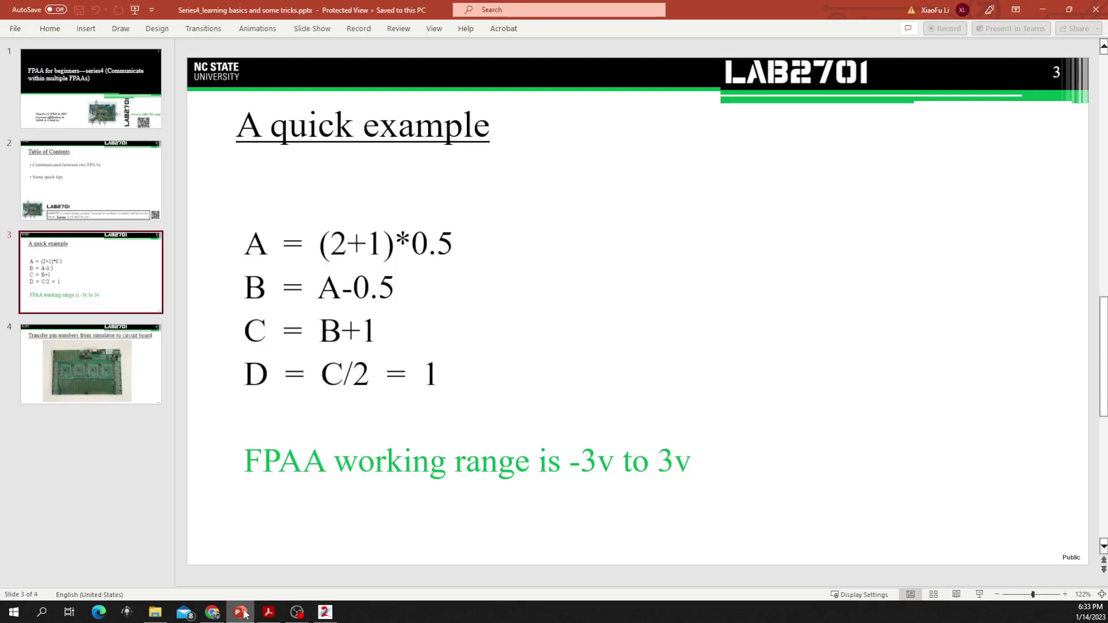
Check the example equations on the PowerPoint slide, and insert a Multiplier CAM in FPAA1 below the SumDiff block.
click(240, 611)
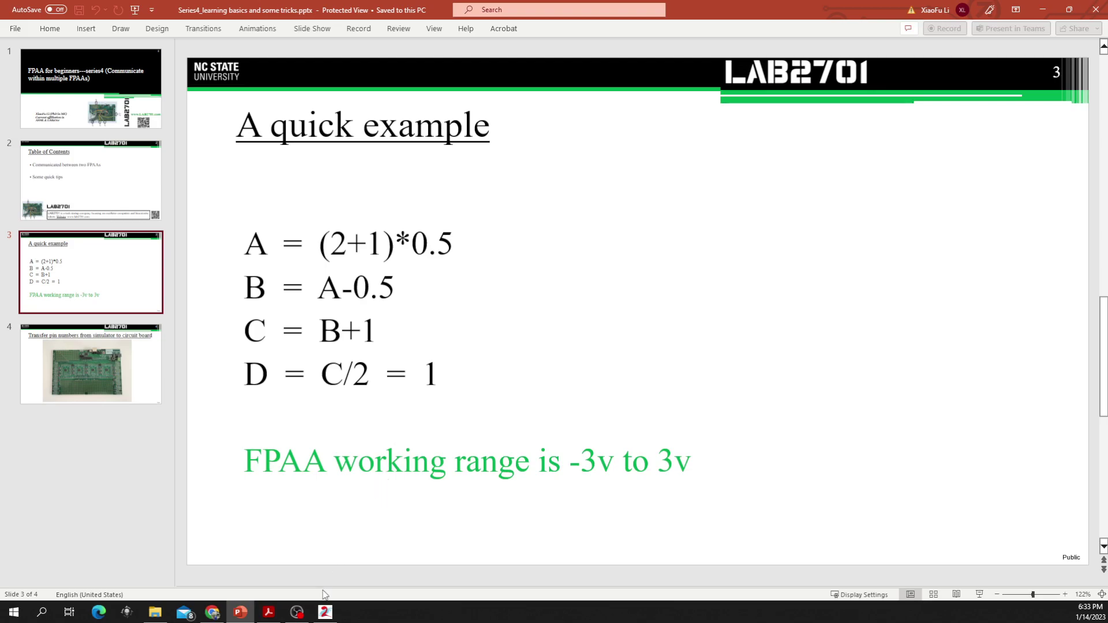
click(325, 612)
right_click(374, 279)
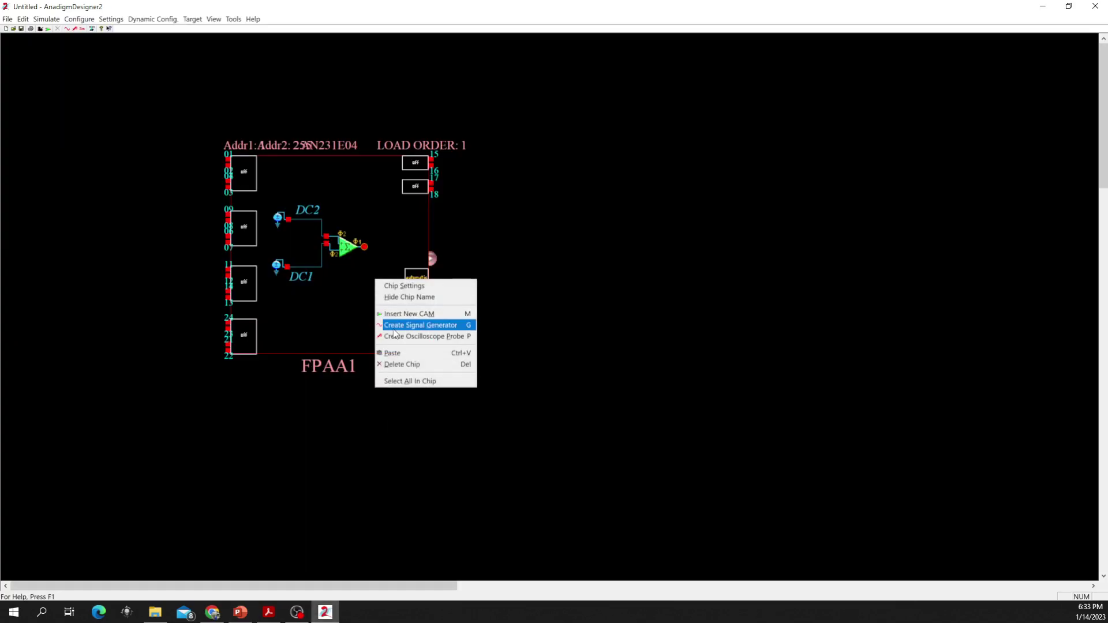
click(402, 316)
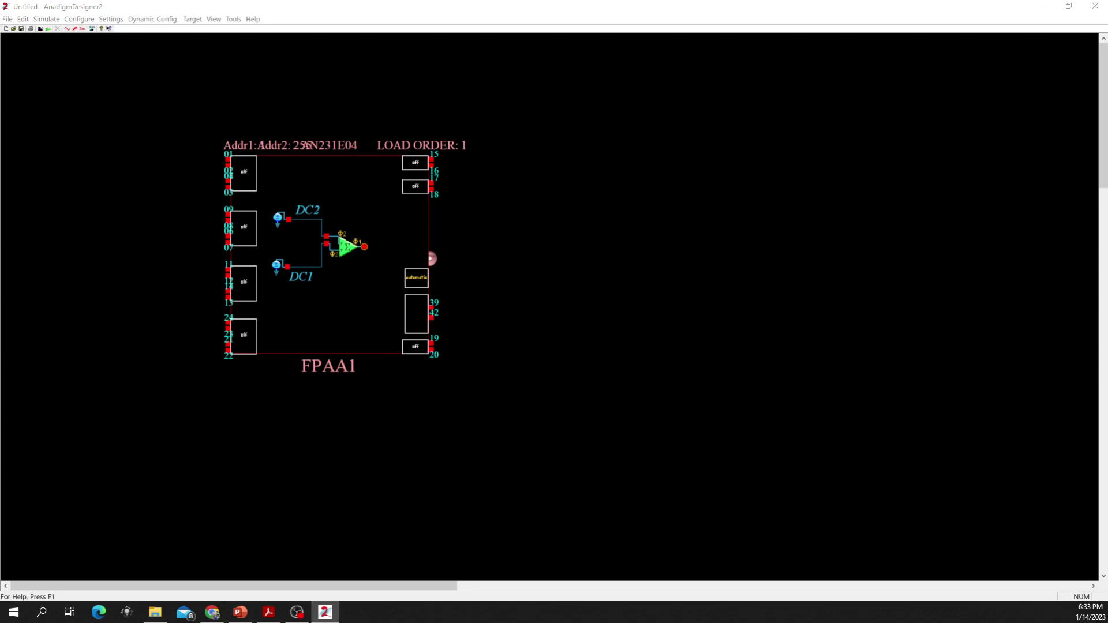
drag(486, 154, 709, 195)
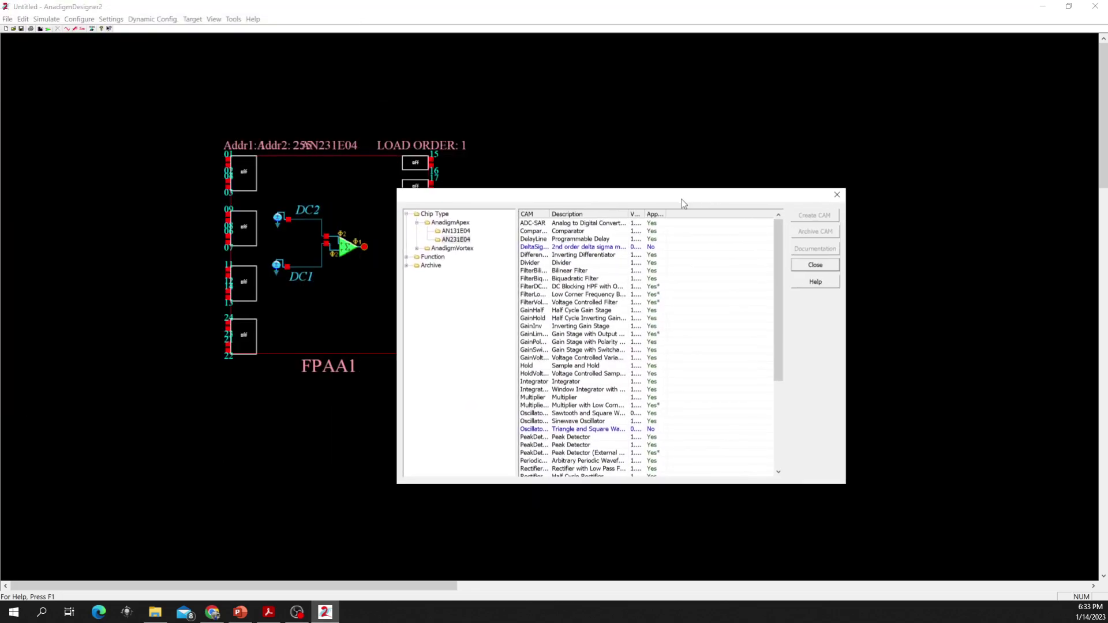
scroll(612, 309, down, 4)
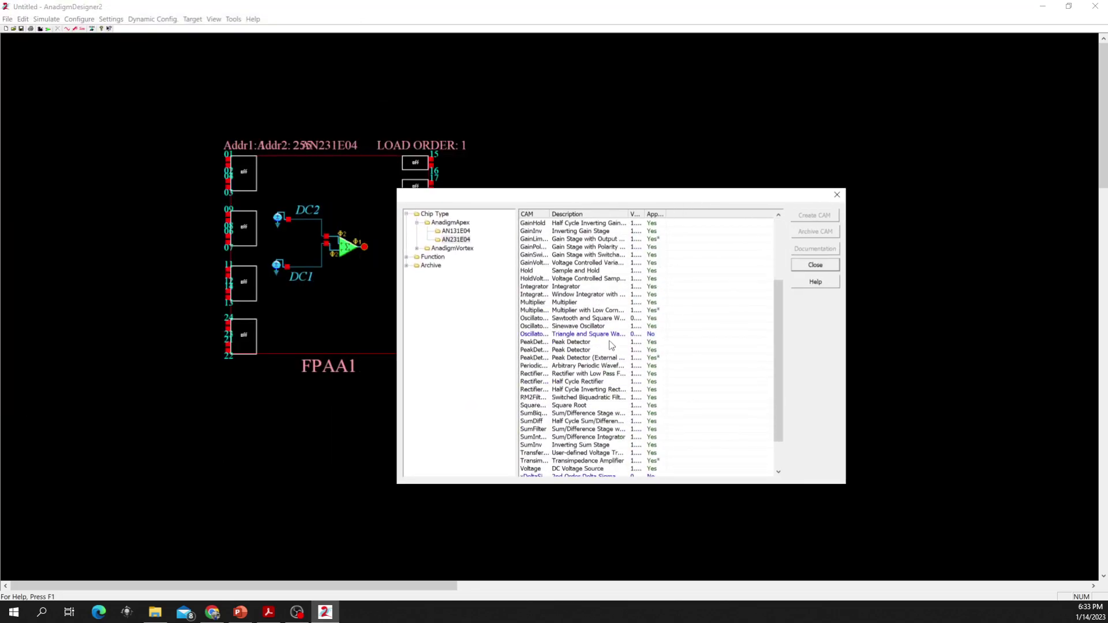
double_click(594, 301)
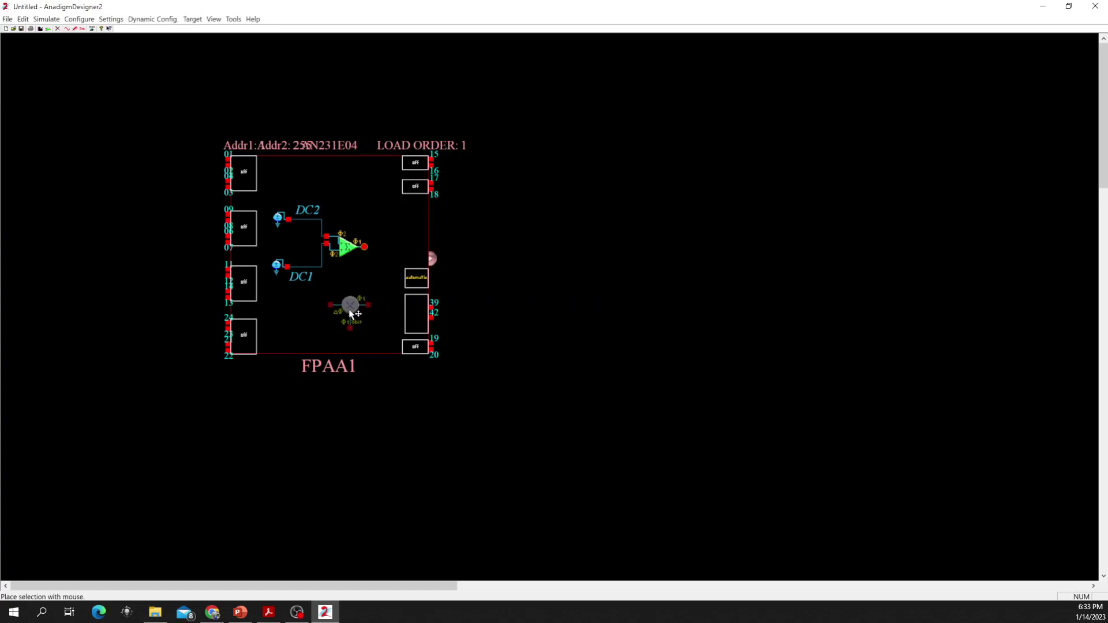
click(361, 313)
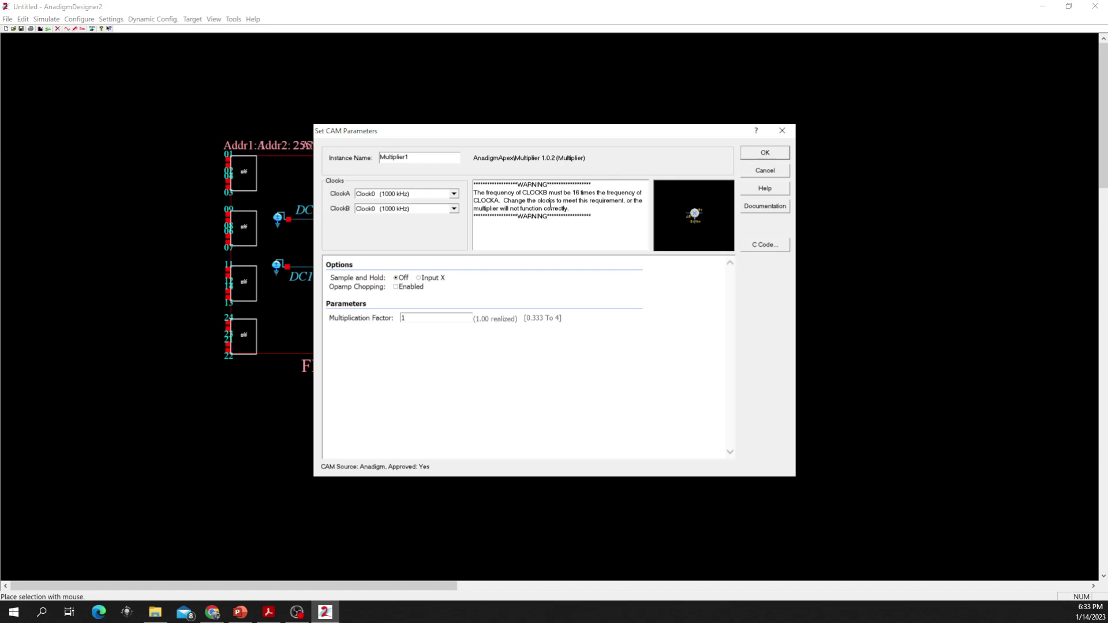
Set the Multiplier's ClockB to Clock1 (16000 kHz) and accept its parameters.
click(369, 209)
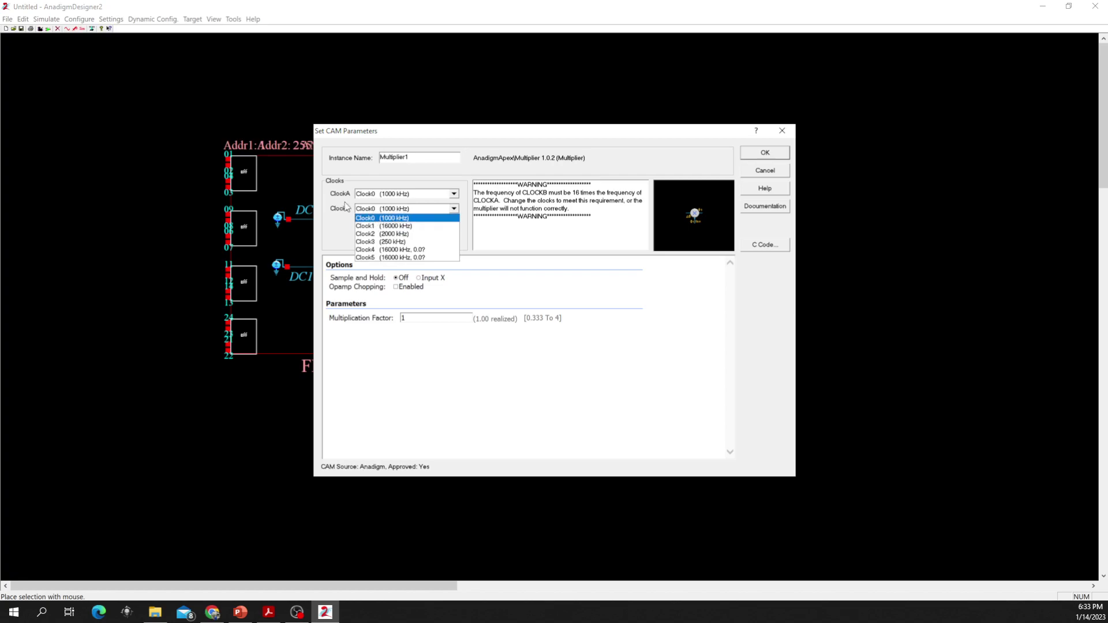
click(405, 227)
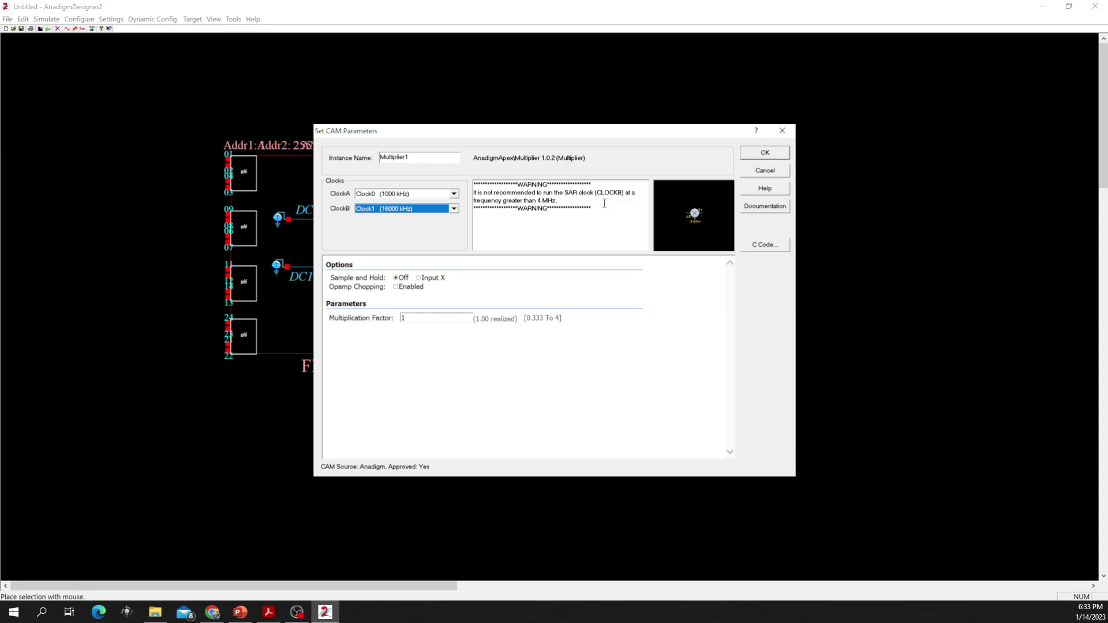
click(757, 153)
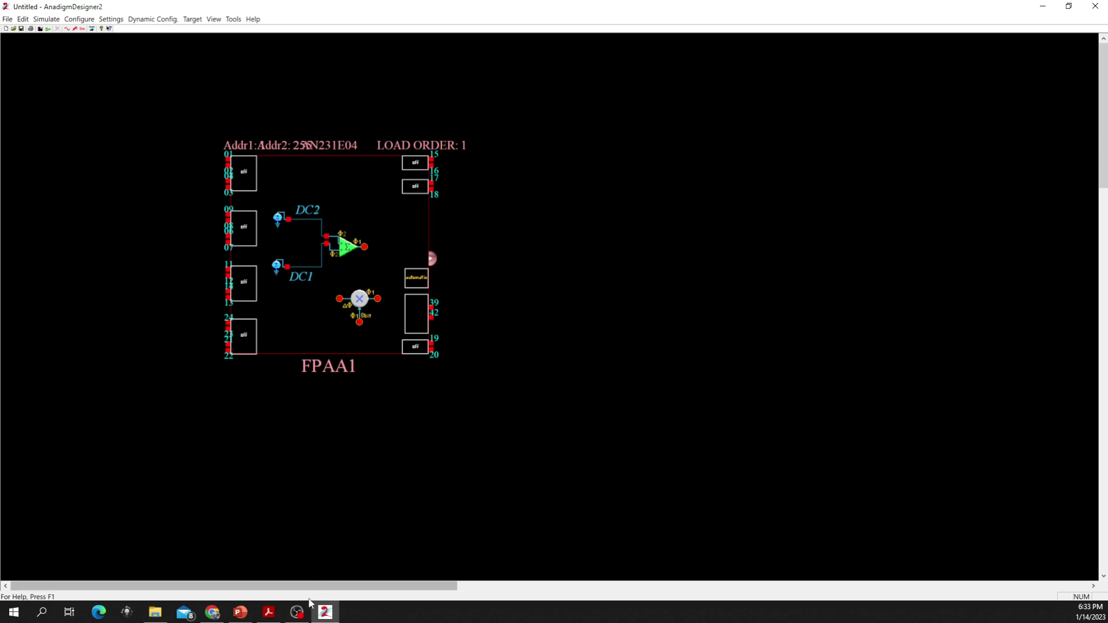
Recheck the equations on the PowerPoint slide and delete the Multiplier CAM from FPAA1 in AnadigmDesigner2.
click(245, 615)
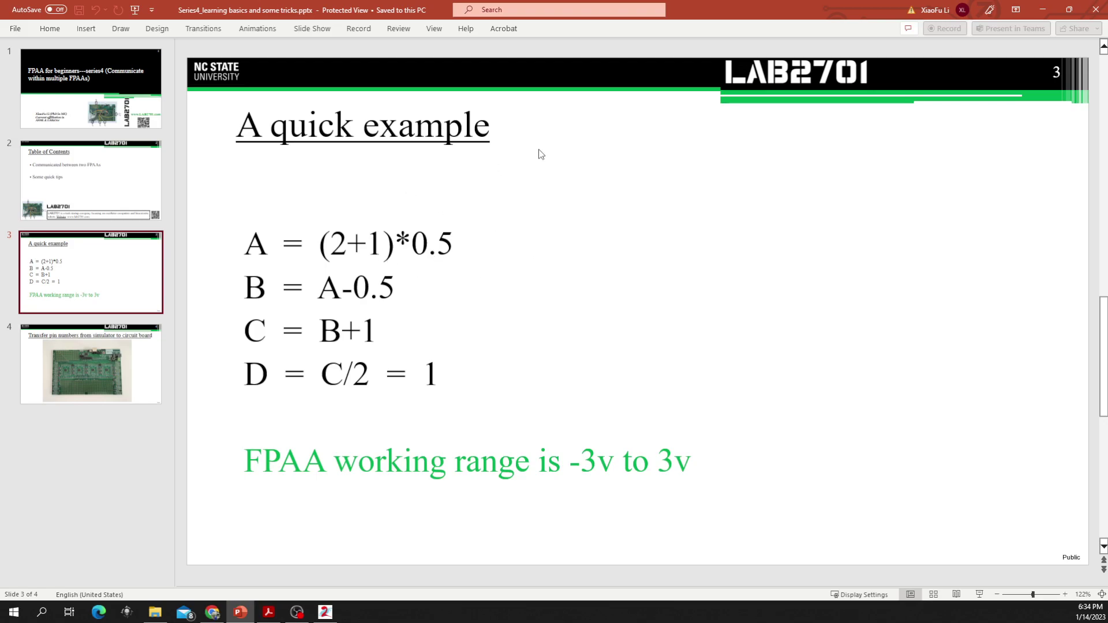
click(1039, 9)
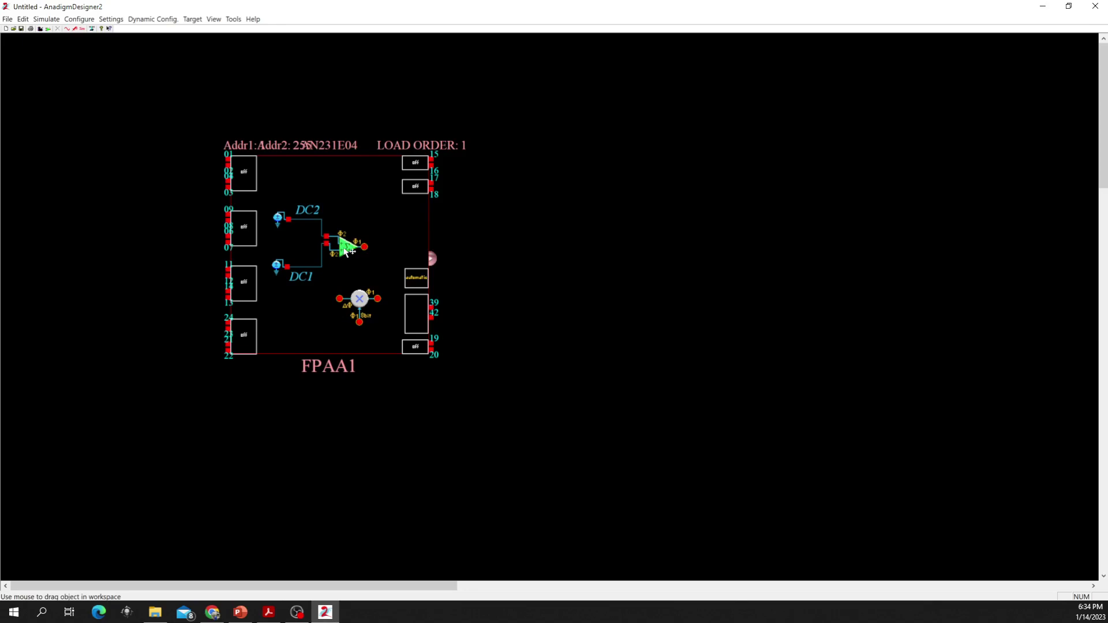
mouse_move(347, 253)
drag(327, 287, 387, 332)
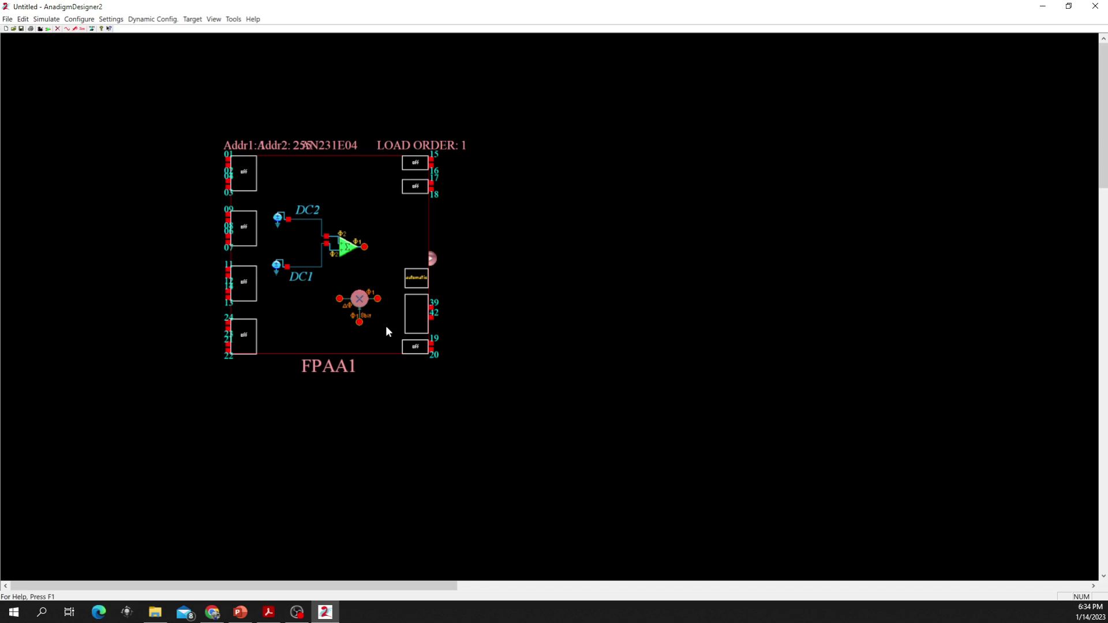
key(Delete)
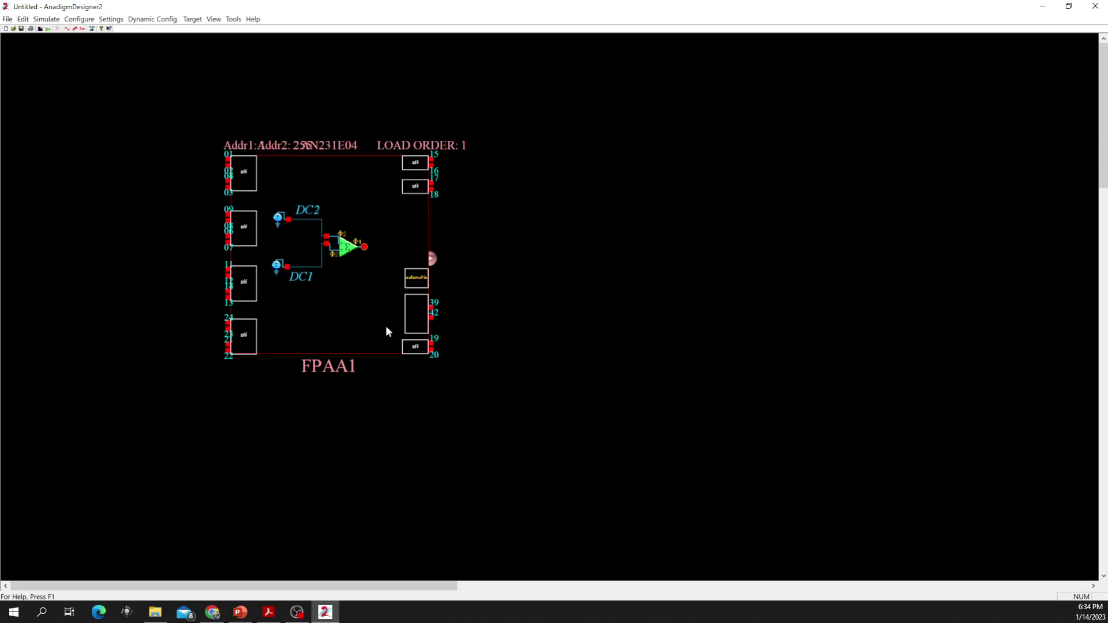
Review the SumDiff block's input and gain parameters and the upper voltage source's polarity options.
click(349, 250)
double_click(349, 250)
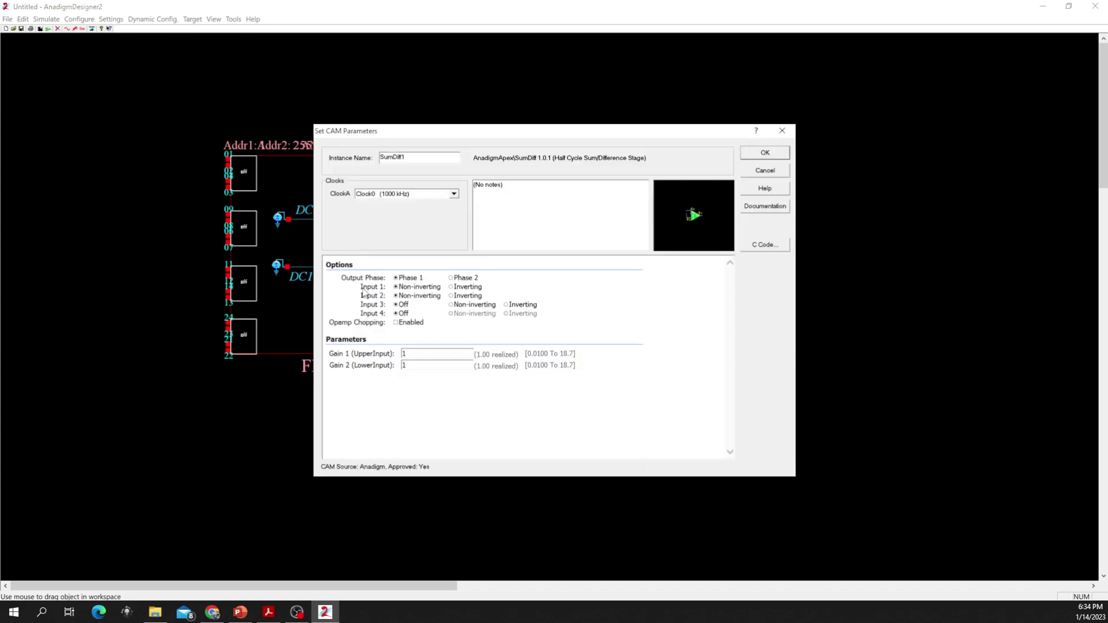
click(792, 131)
click(279, 219)
double_click(279, 219)
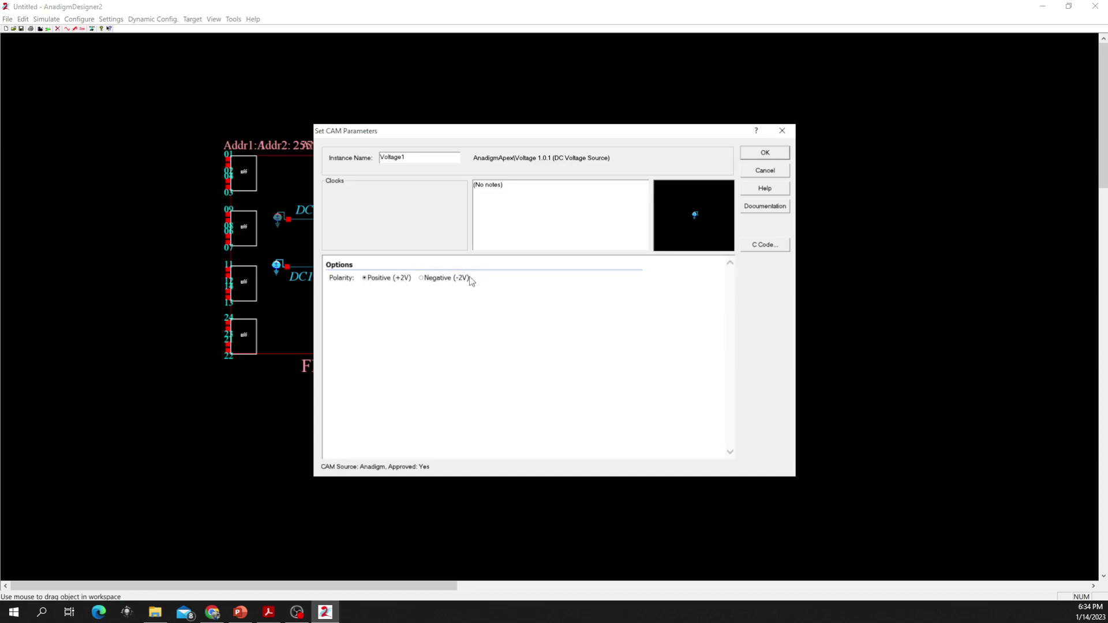
click(763, 153)
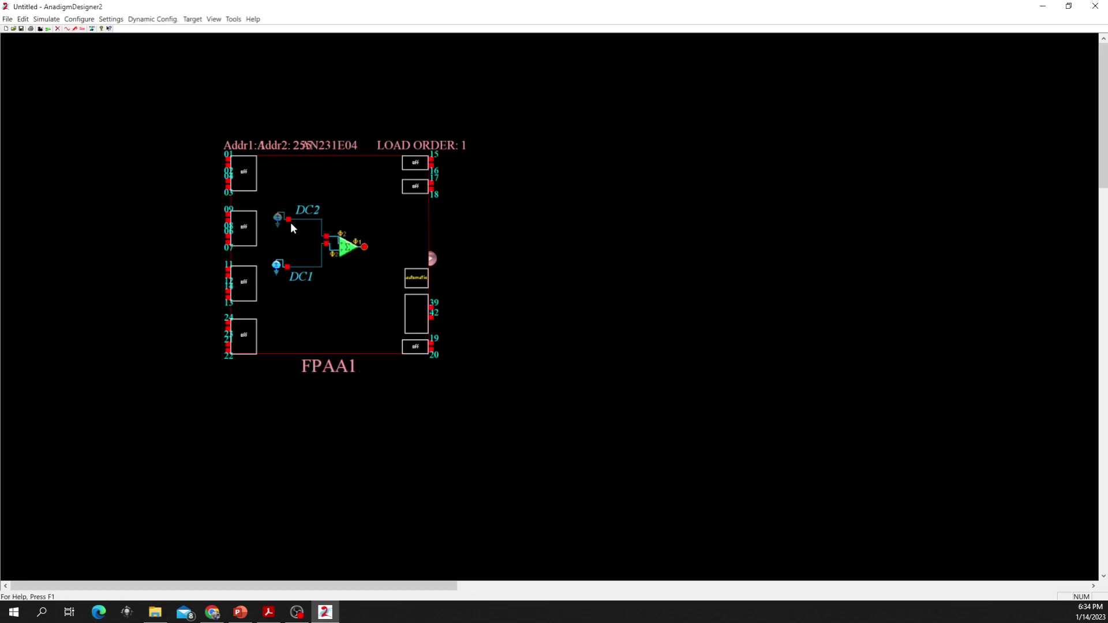
Set the SumDiff block's Gain 1 (UpperInput) to 0.5 and Gain 2 (LowerInput) to 0.25.
double_click(348, 252)
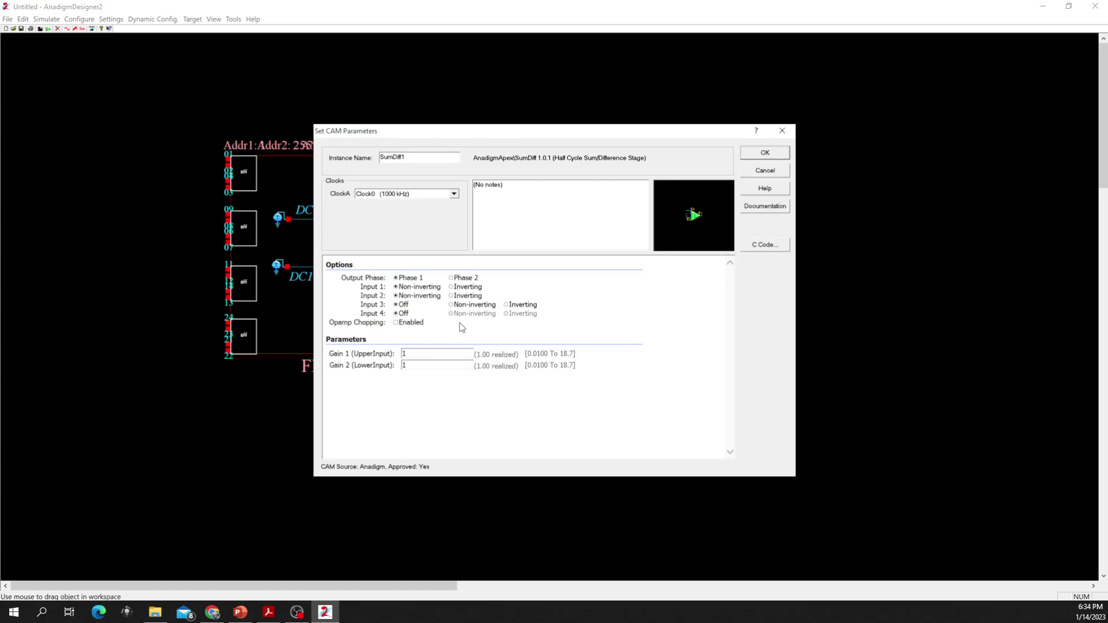
double_click(412, 353)
double_click(437, 367)
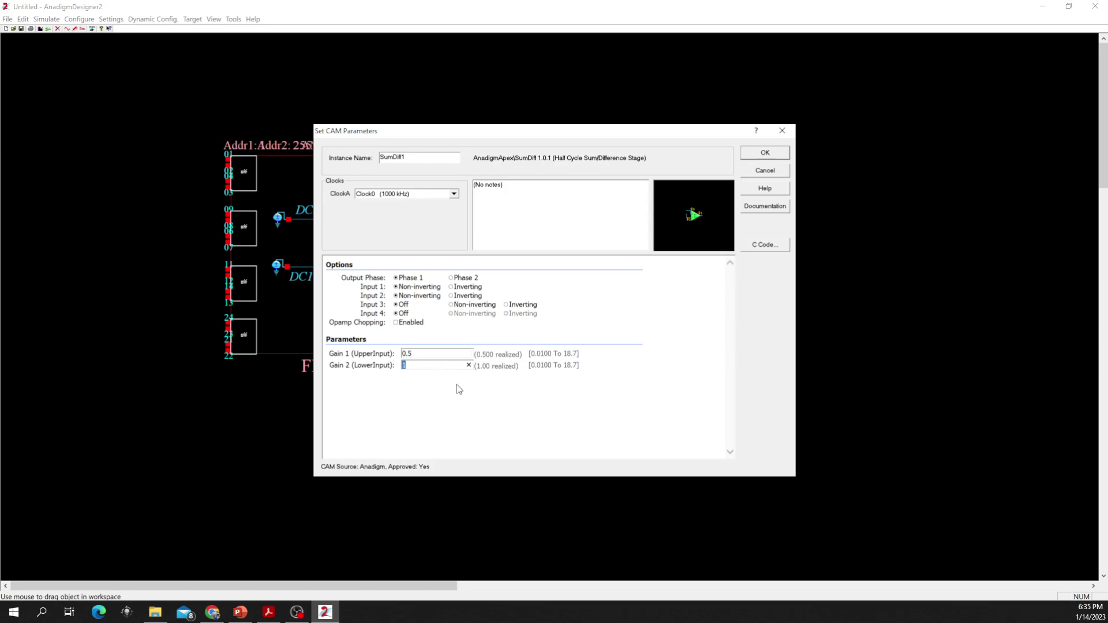
text(0.25)
key(Tab)
click(779, 155)
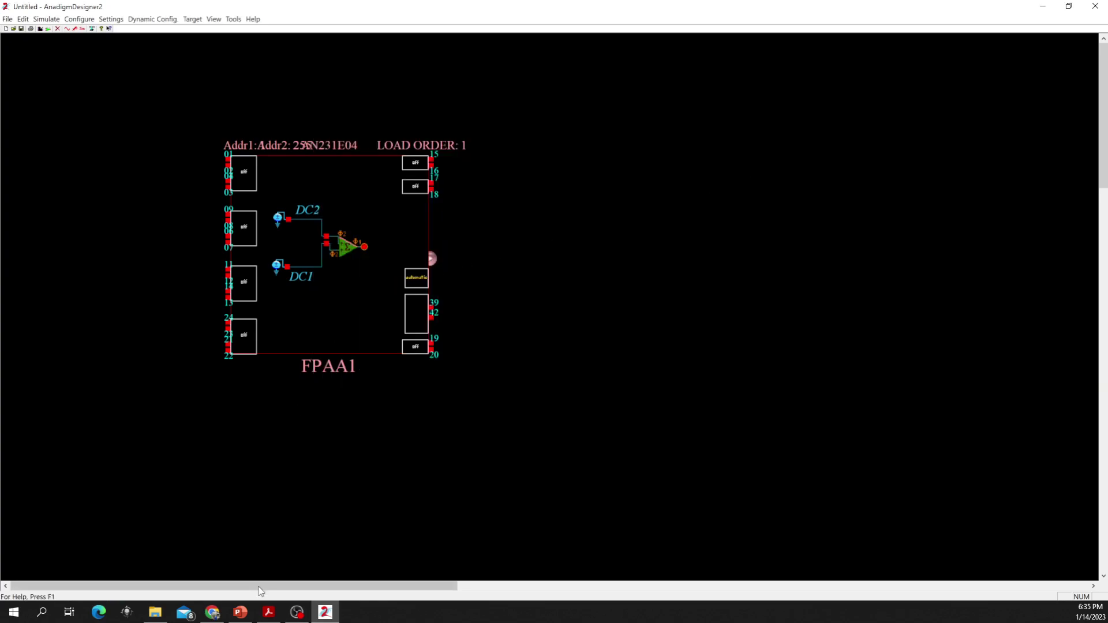
Consult the equations on the PowerPoint slide, and add a second AN231E04 chip to the right of FPAA1 in AnadigmDesigner2.
click(251, 613)
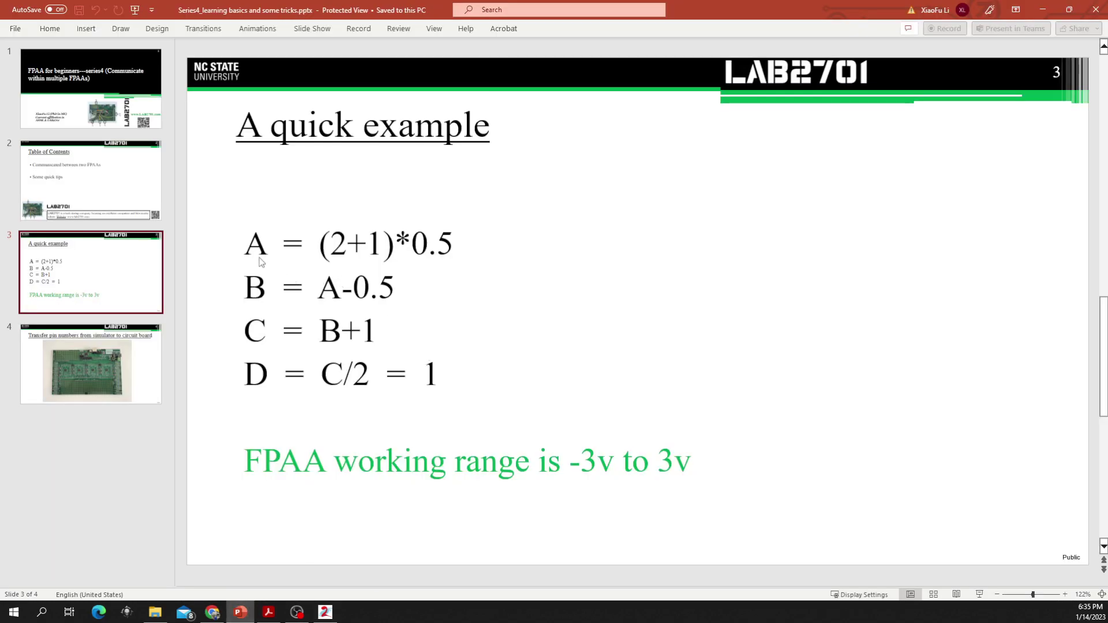
click(325, 612)
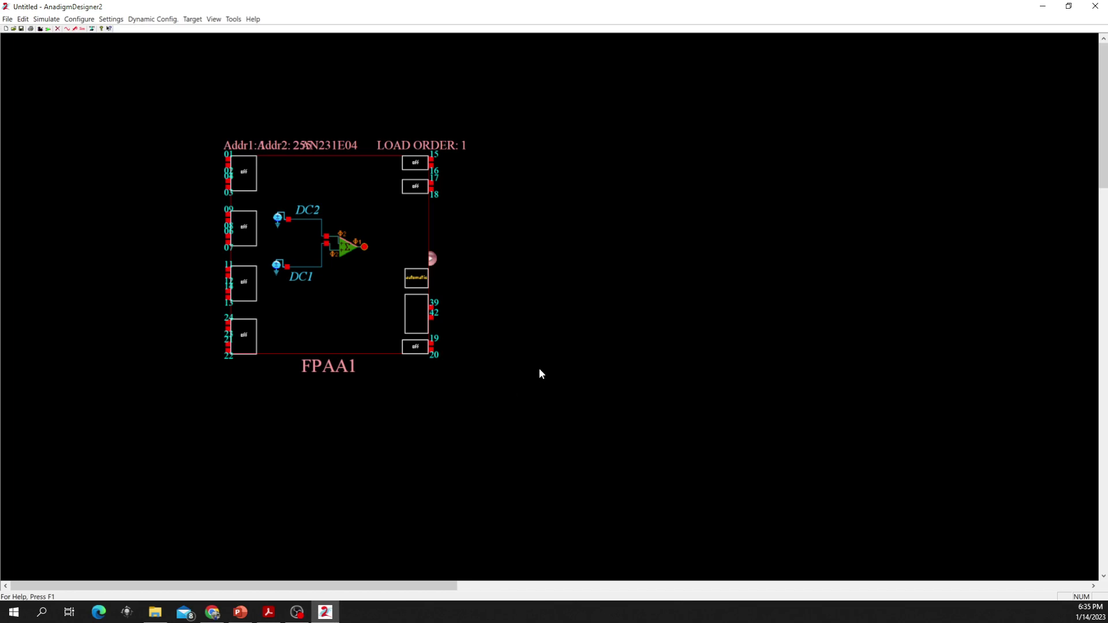
right_click(572, 231)
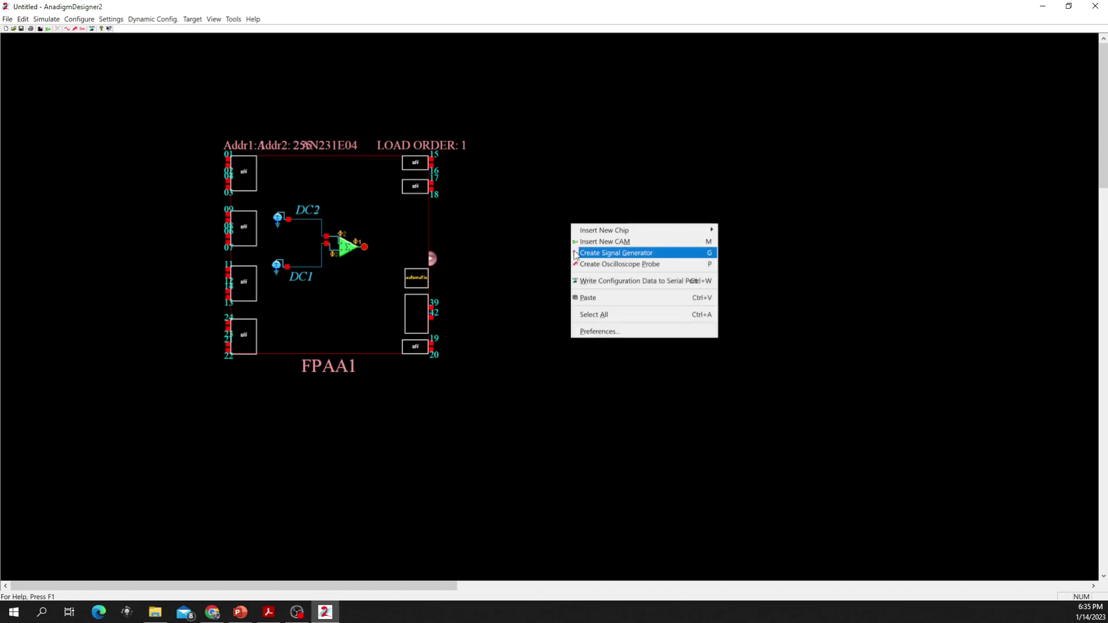
mouse_move(611, 233)
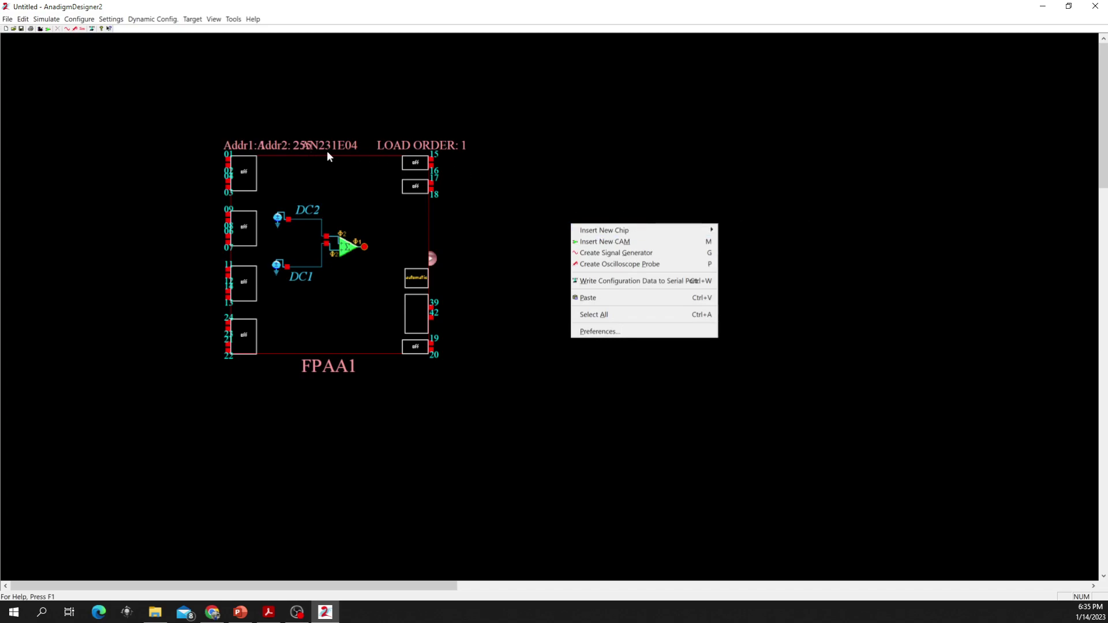
mouse_move(705, 232)
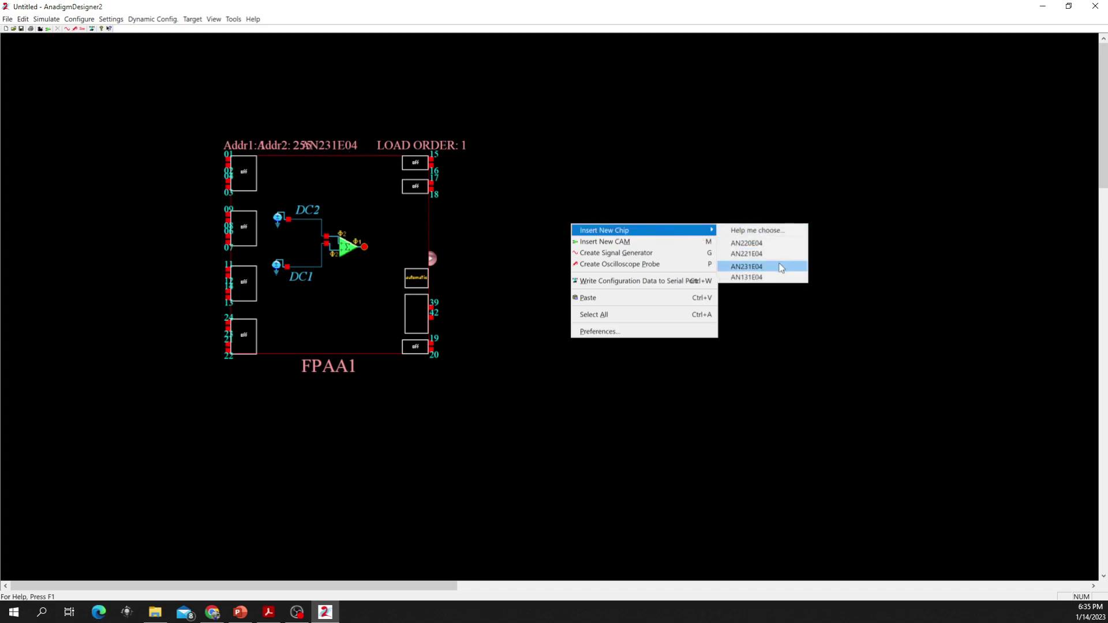
click(781, 268)
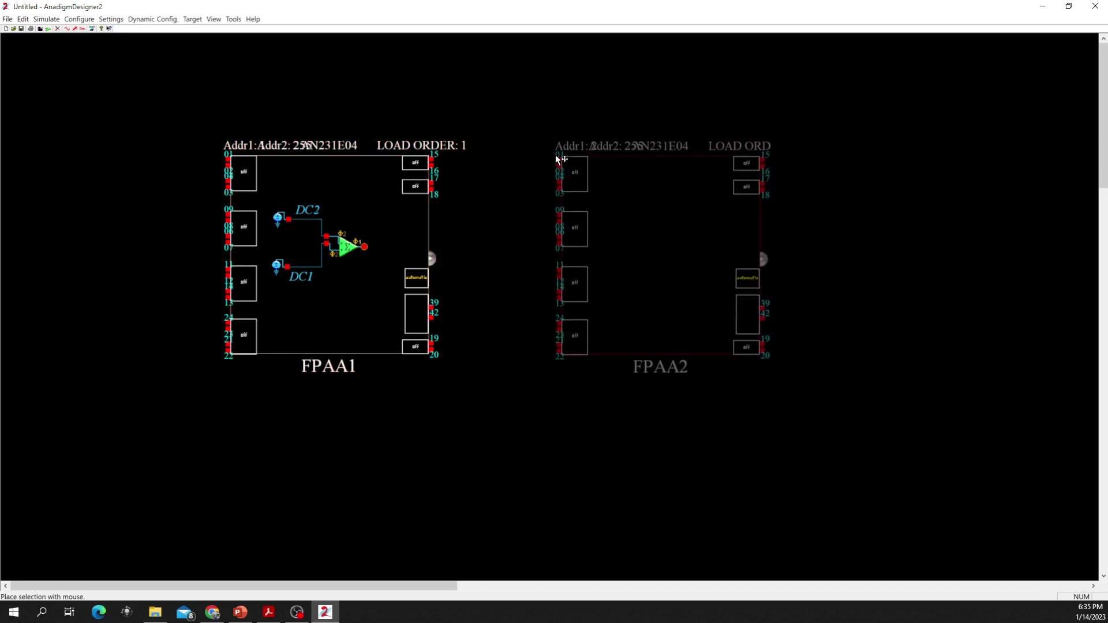
click(557, 162)
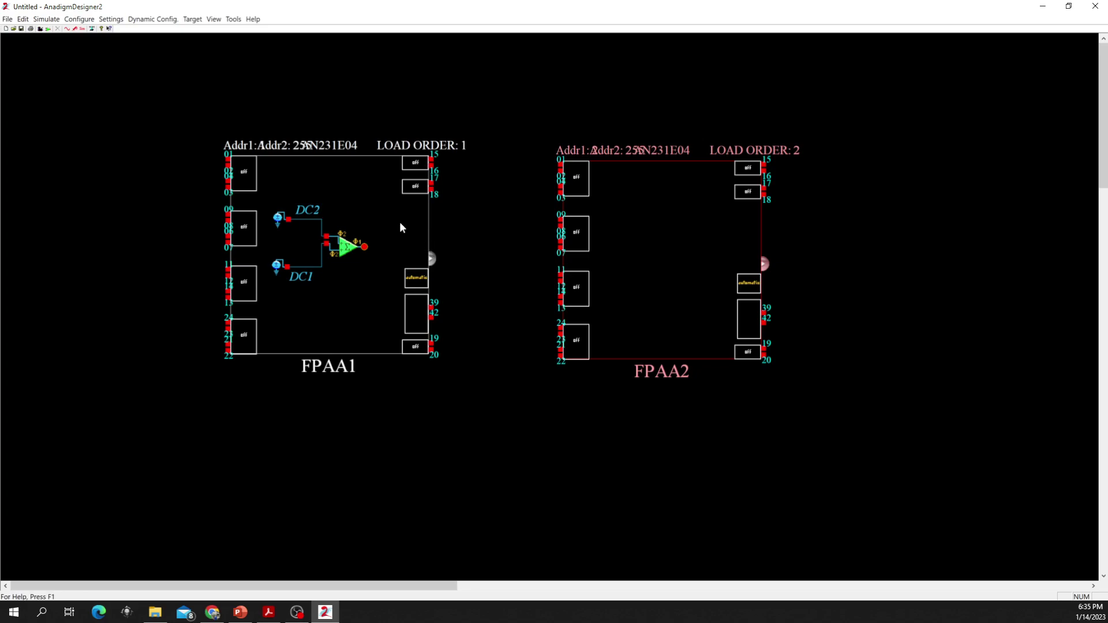
Configure FPAA1's I/O cell at pins 17 and 18 as an Output with the Bypass output type.
double_click(416, 186)
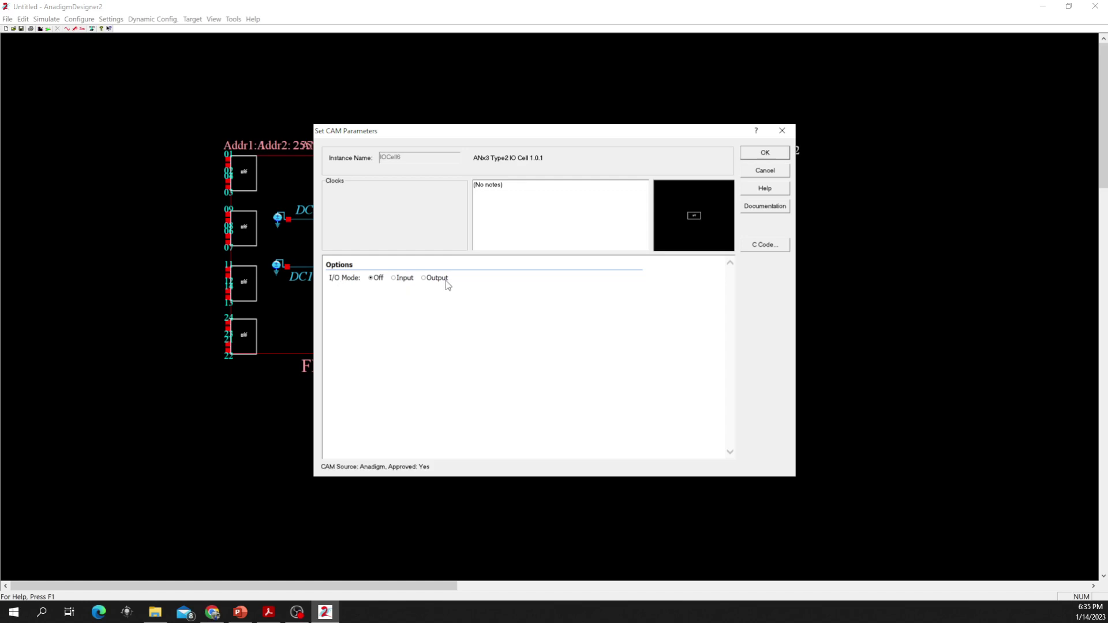
click(425, 278)
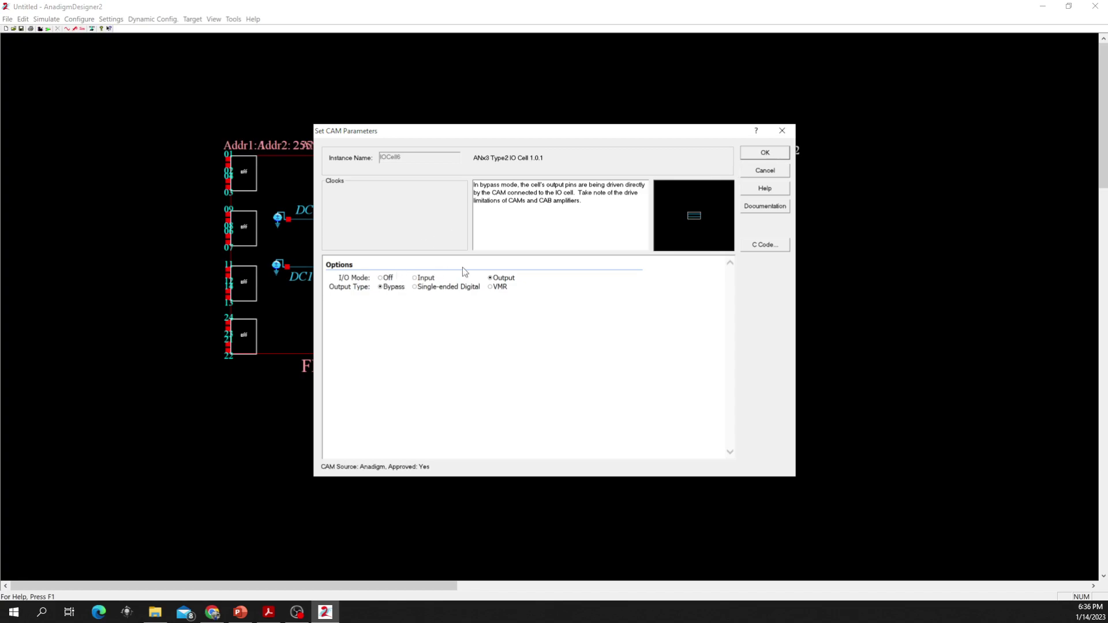
click(780, 158)
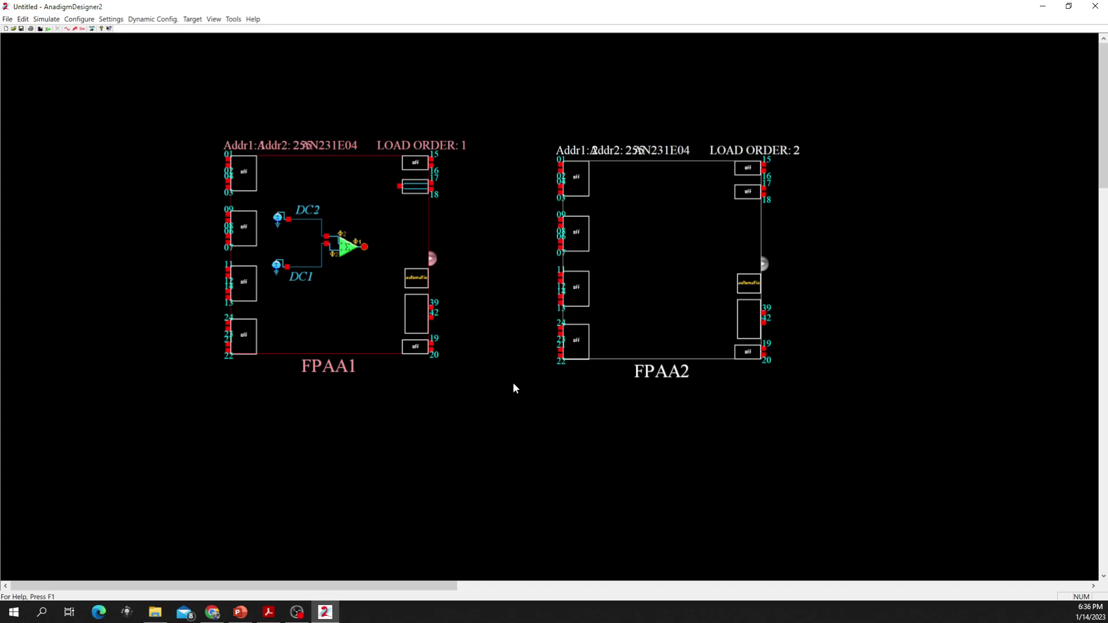
Configure FPAA2's I/O cell at pins 01 to 04 as an Input with the Bypass input type.
double_click(576, 181)
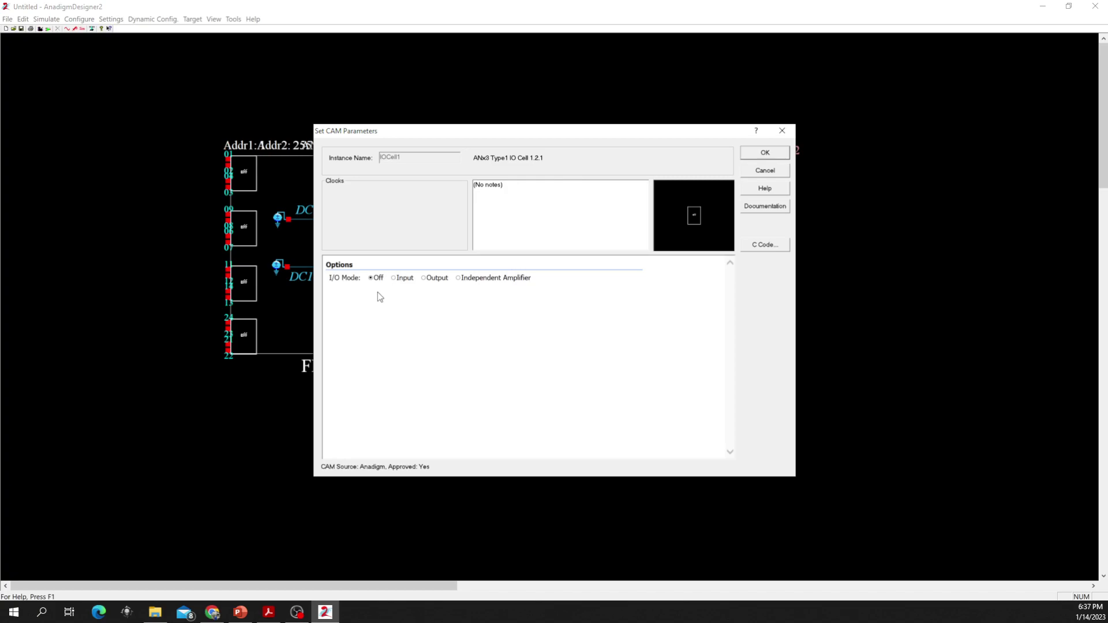
click(402, 278)
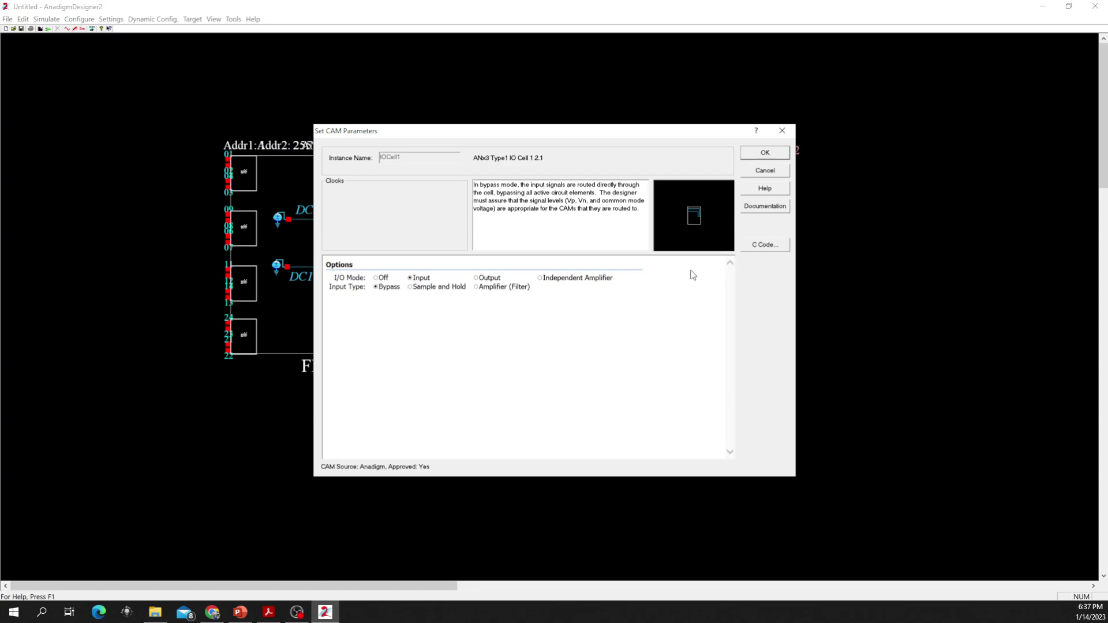
click(764, 153)
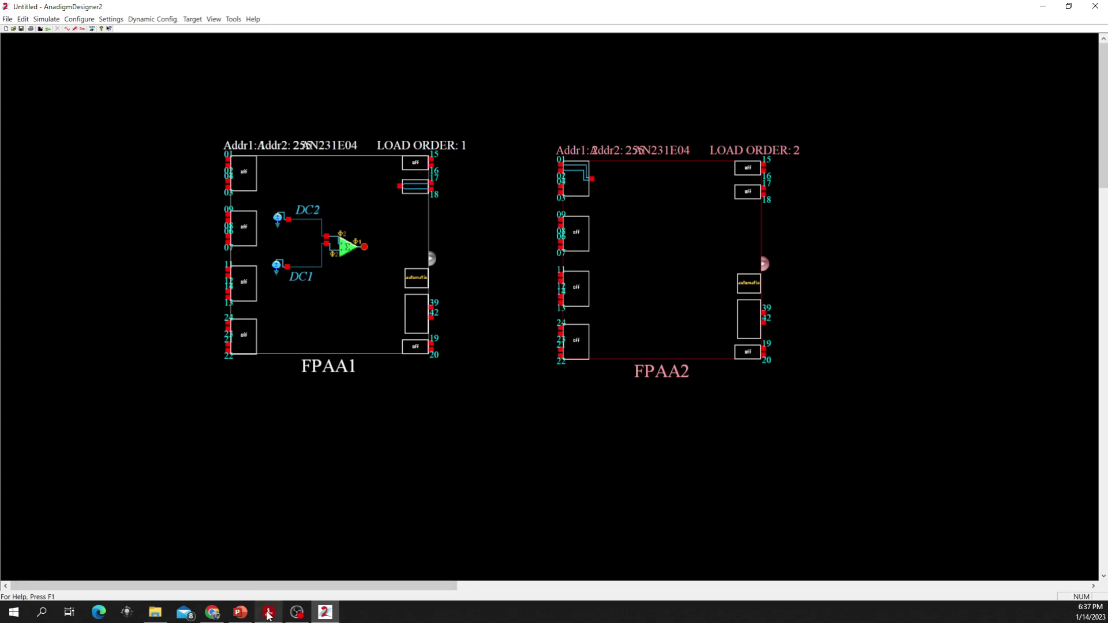
Switch to the AN231E04 datasheet in Acrobat and look up which I/O cell pins 17 and 18 belong to.
mouse_move(268, 614)
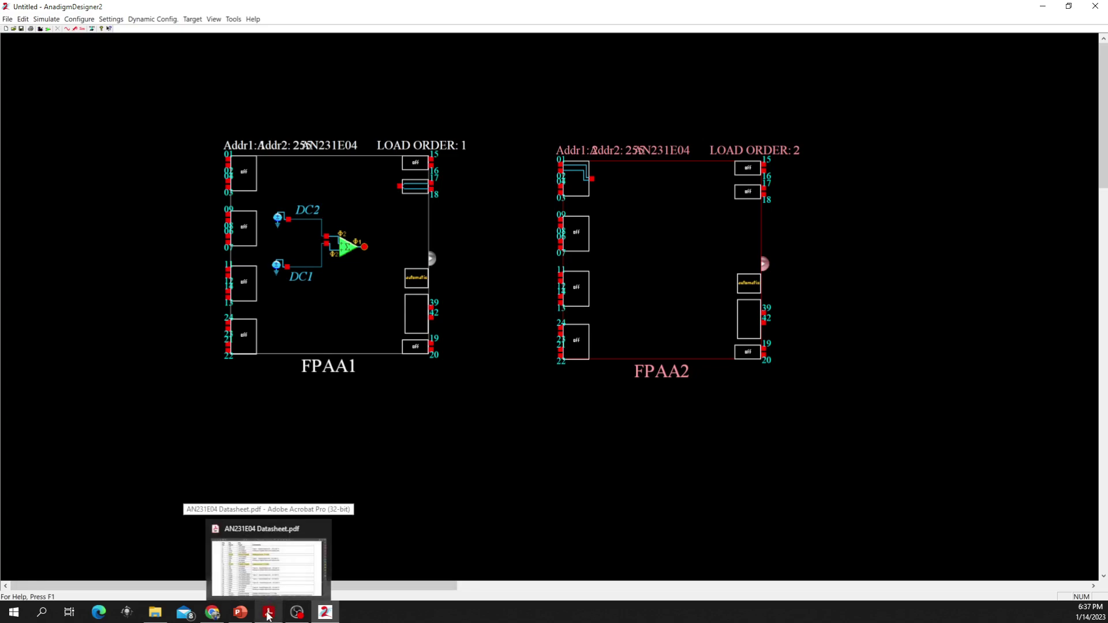
click(269, 615)
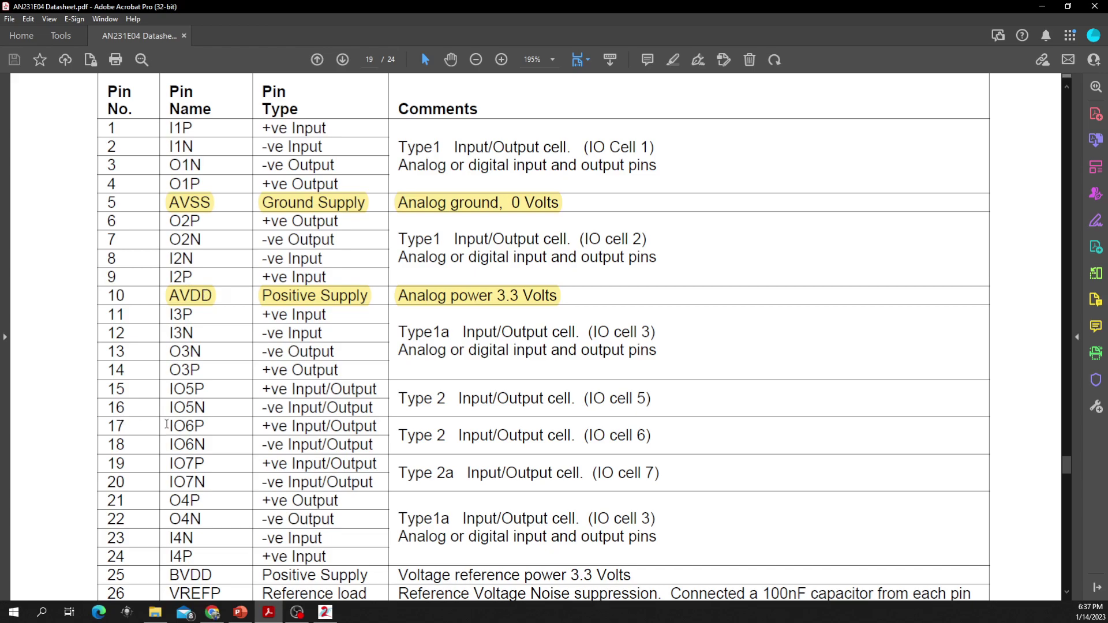
drag(112, 426, 370, 445)
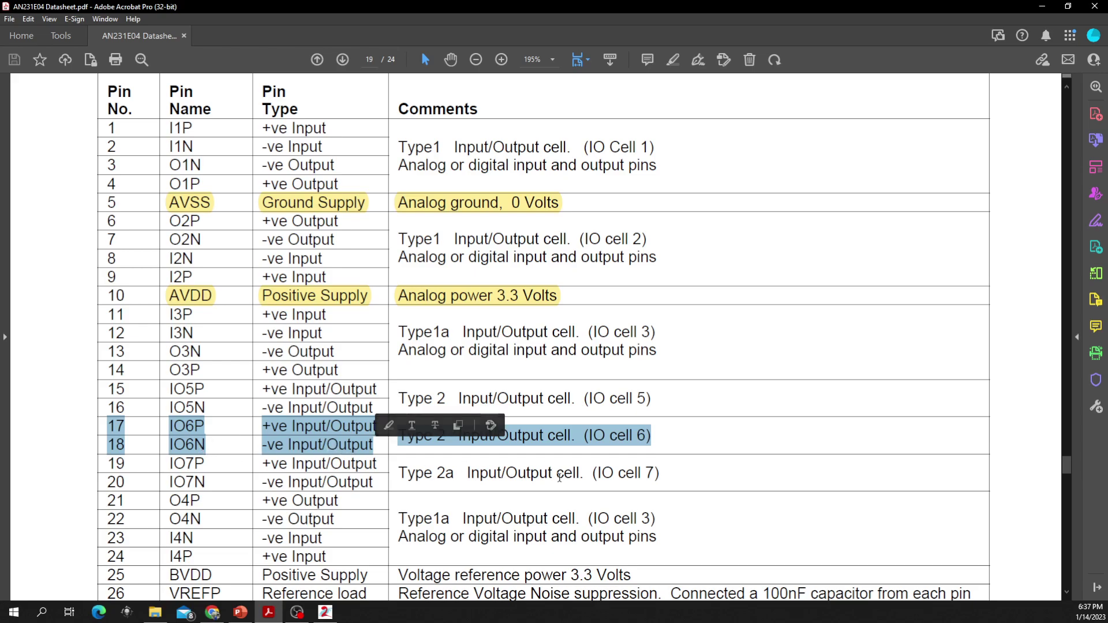
click(657, 430)
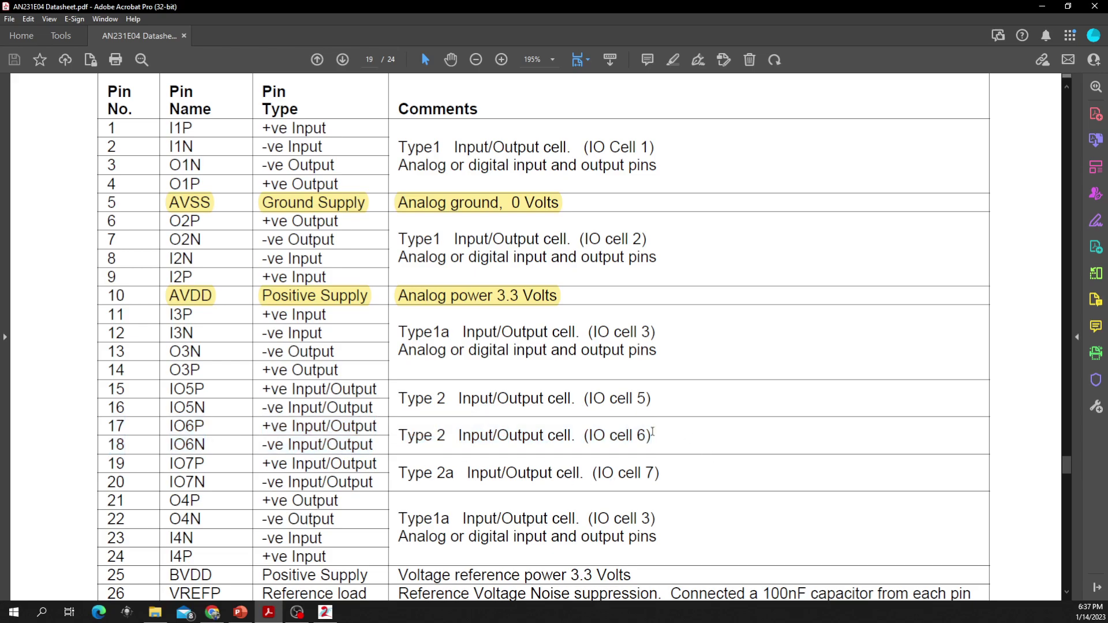
drag(589, 435, 640, 446)
Return to AnadigmDesigner2 and review the I/O mode and output type of FPAA1's cell at pins 17 and 18.
click(325, 612)
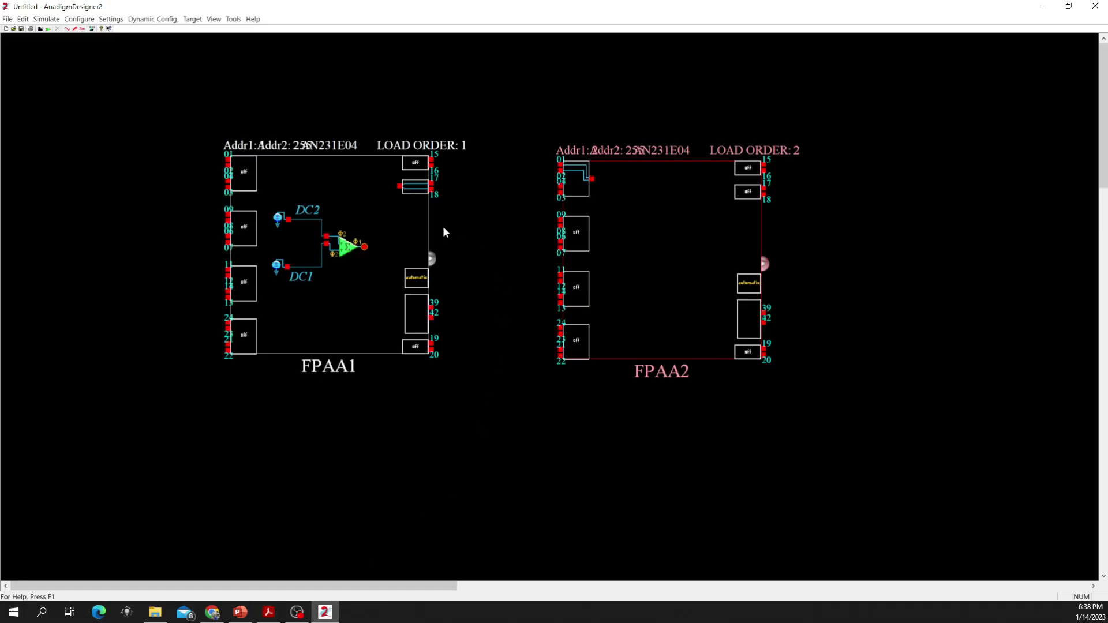
double_click(413, 184)
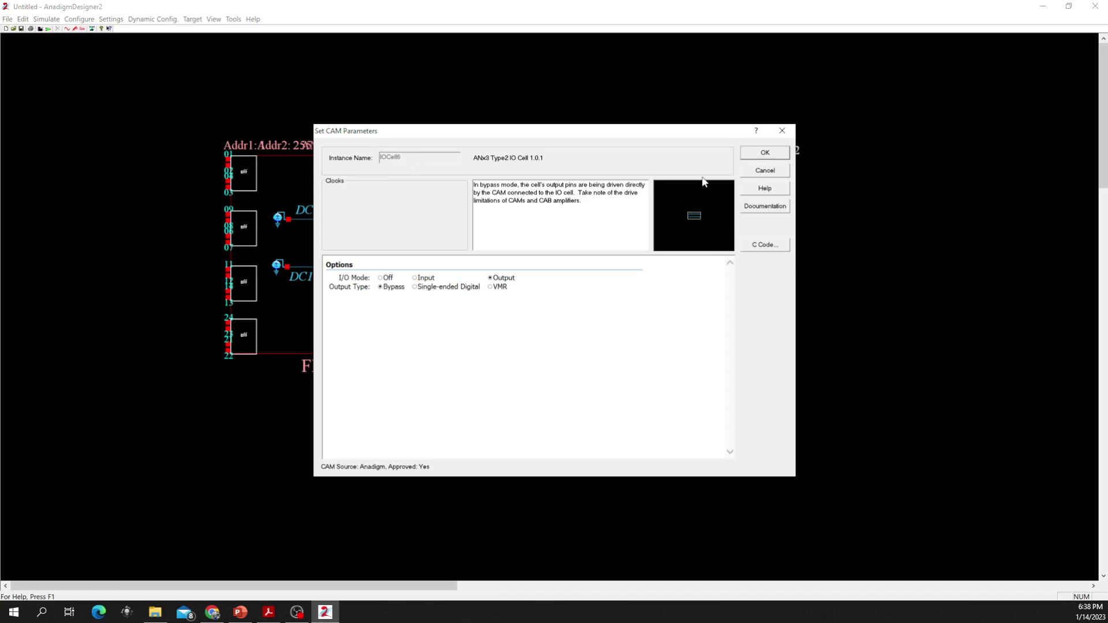
drag(675, 133, 572, 210)
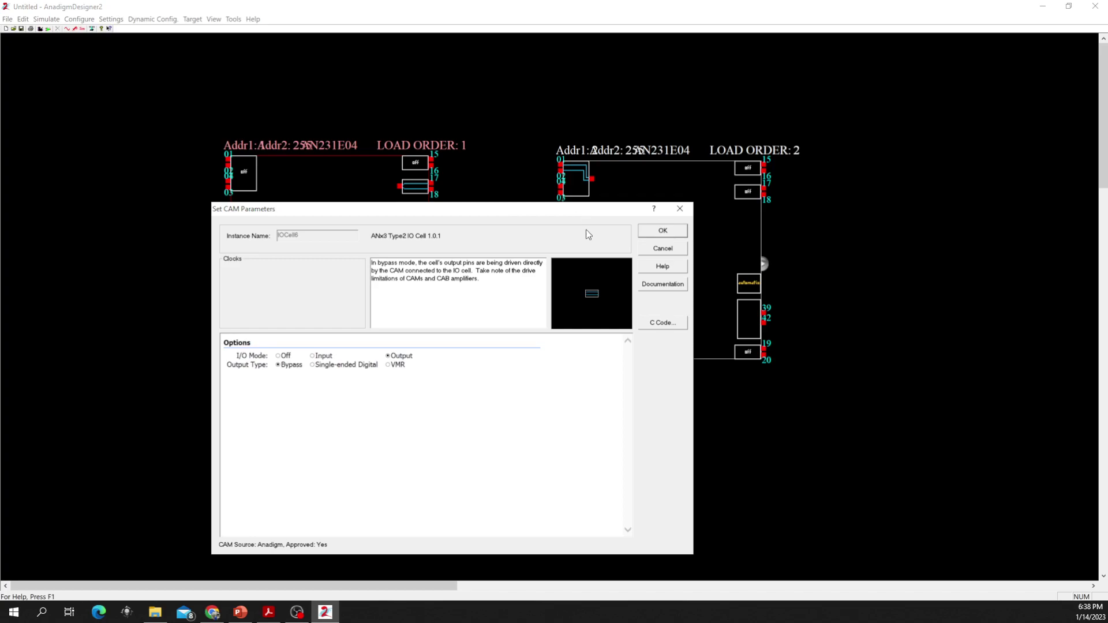
click(663, 230)
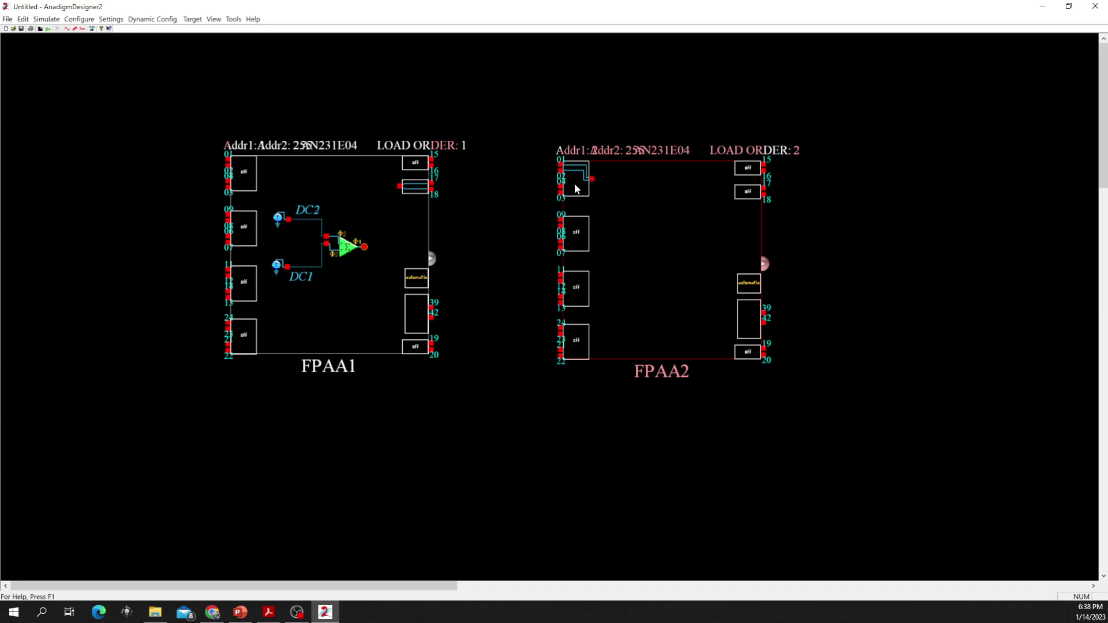
Try the Output mode with Bypass on FPAA2's I/O cell at pins 01 to 04, and switch the cell back to Input.
mouse_move(577, 184)
double_click(579, 180)
drag(534, 136, 726, 162)
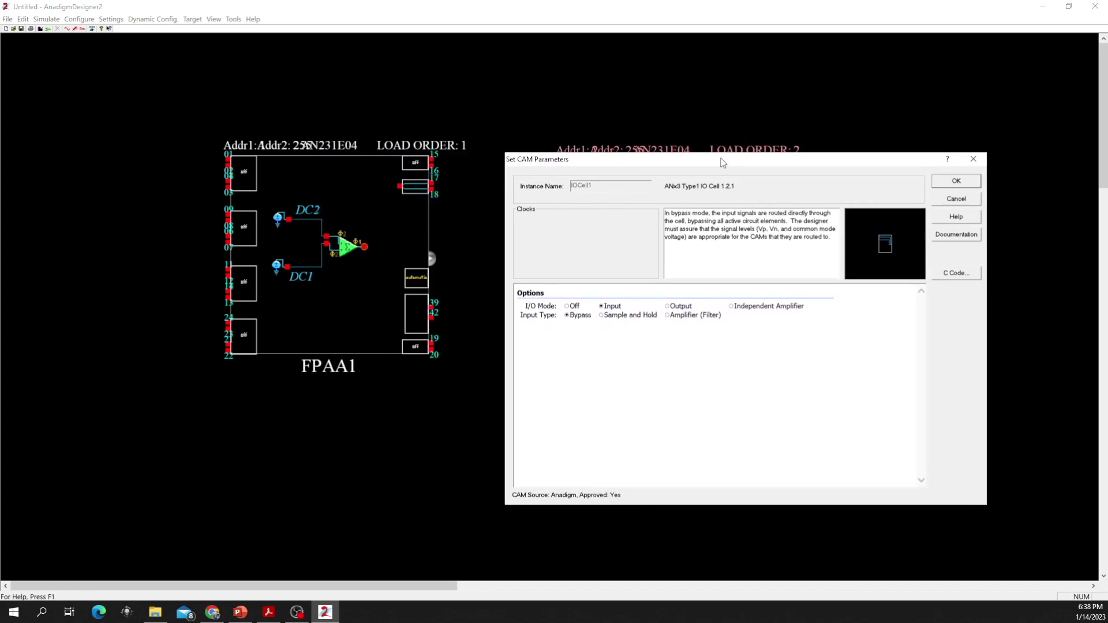
click(687, 306)
drag(754, 168, 655, 240)
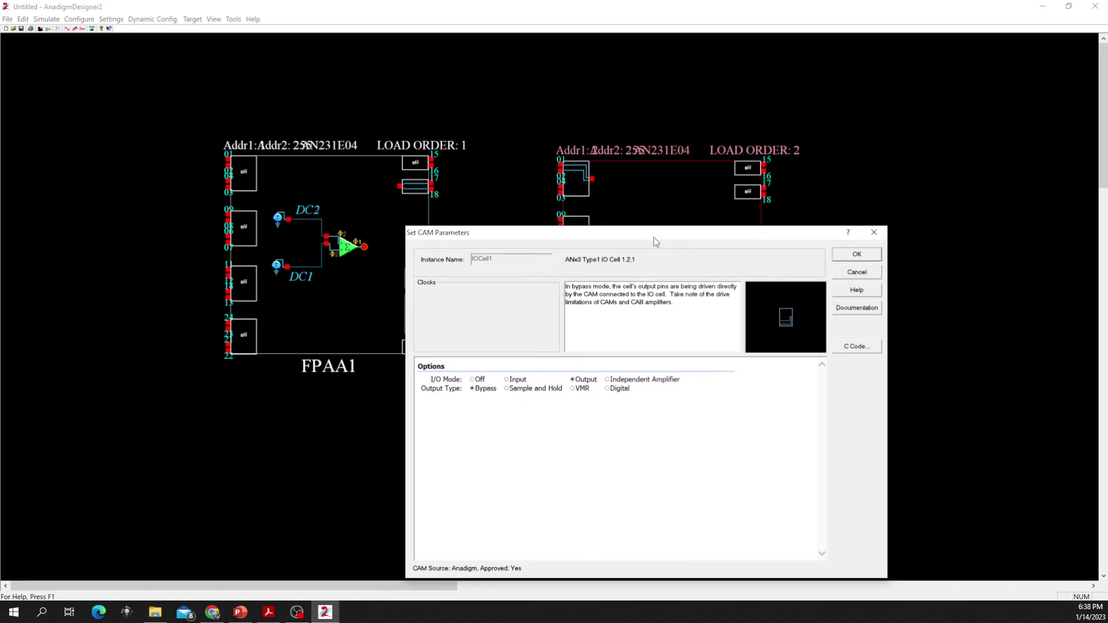
click(857, 256)
double_click(576, 172)
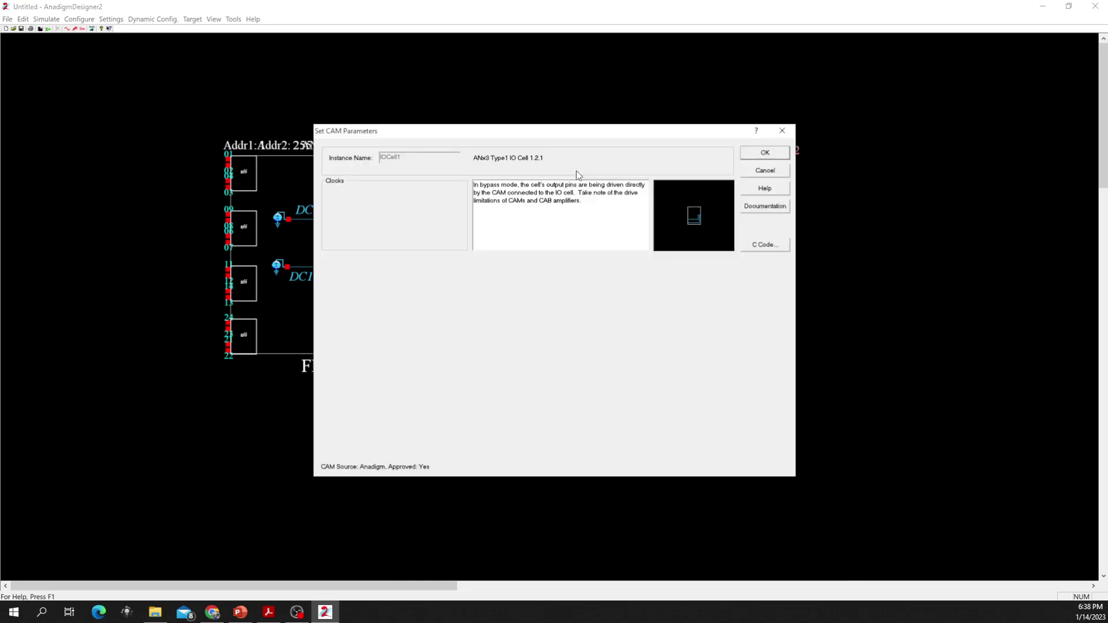
click(765, 153)
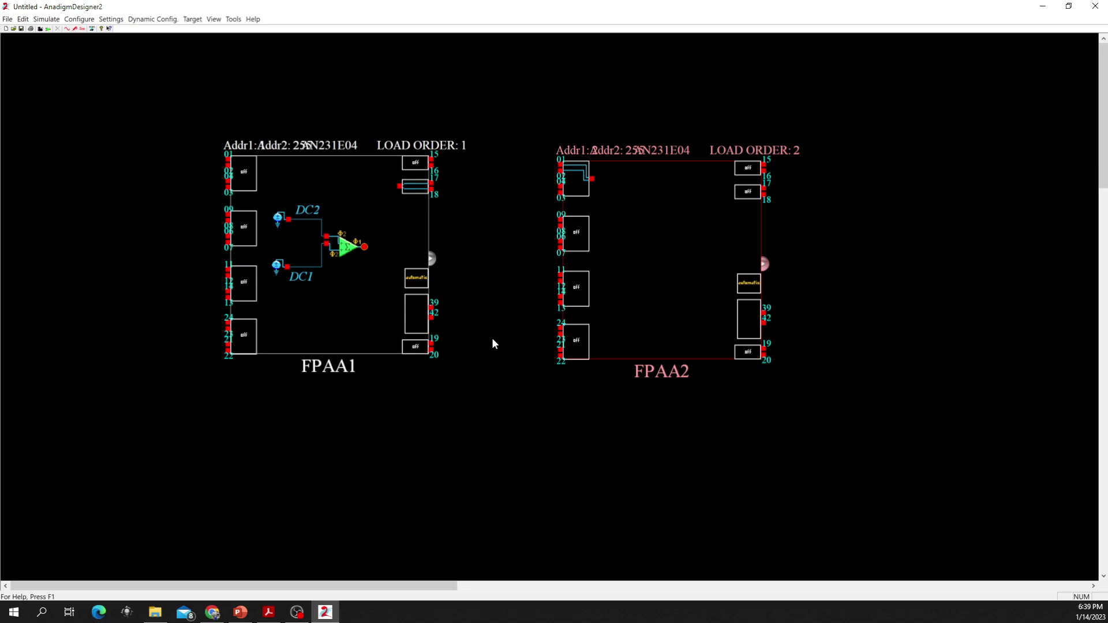
Switch to the AN231E04 datasheet and compare the polarity of pins 17 and 18 with that of pins 1 and 2.
click(265, 615)
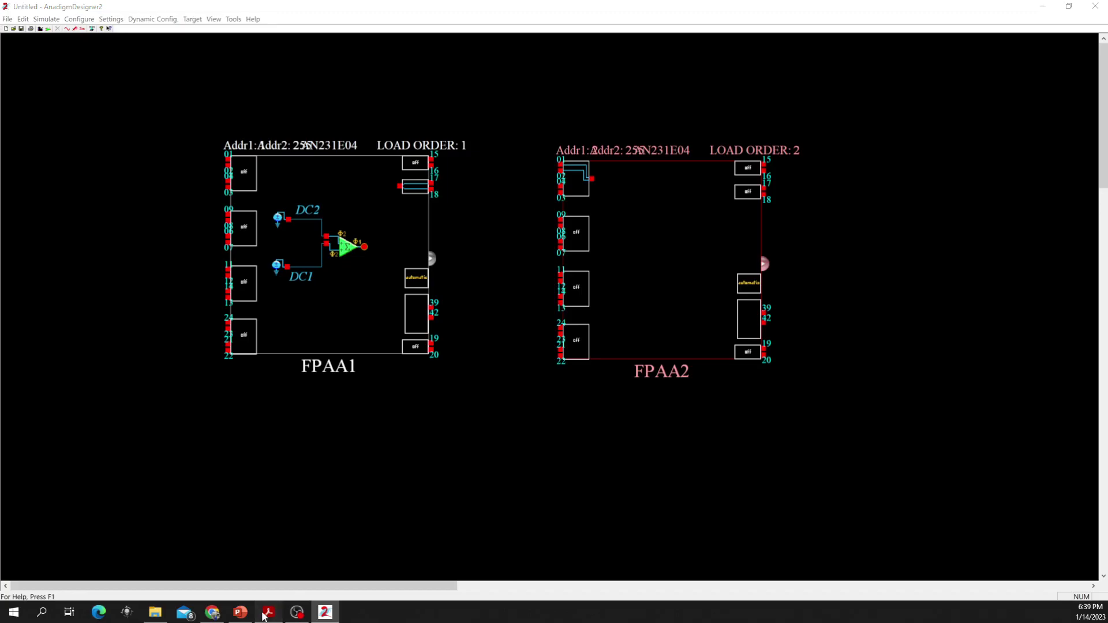
click(264, 615)
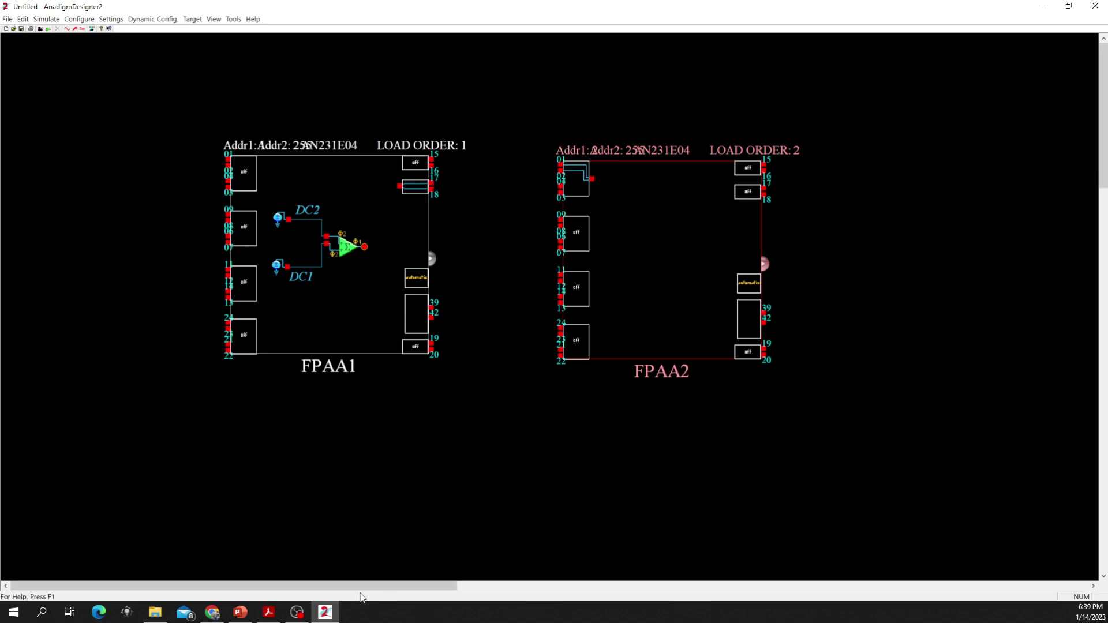
click(269, 613)
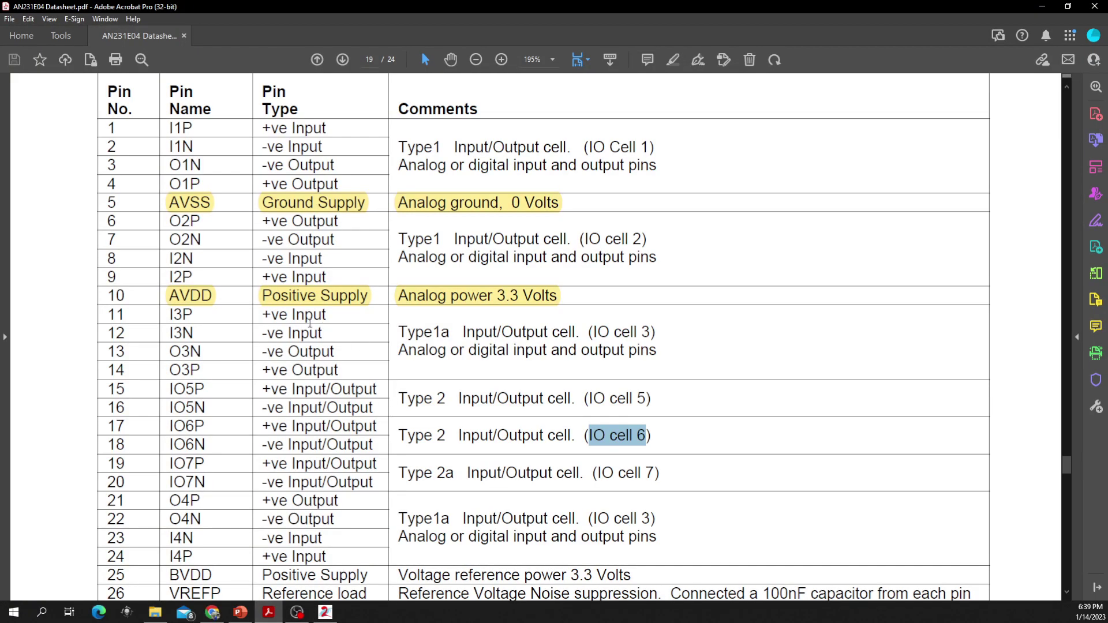
drag(108, 427, 204, 425)
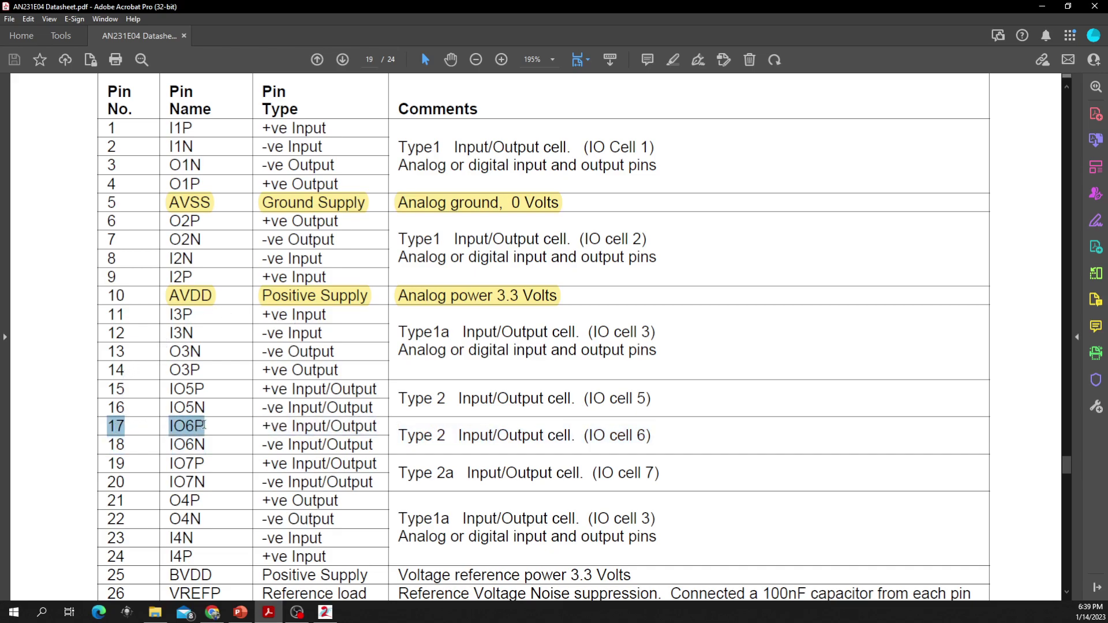
drag(108, 127, 196, 127)
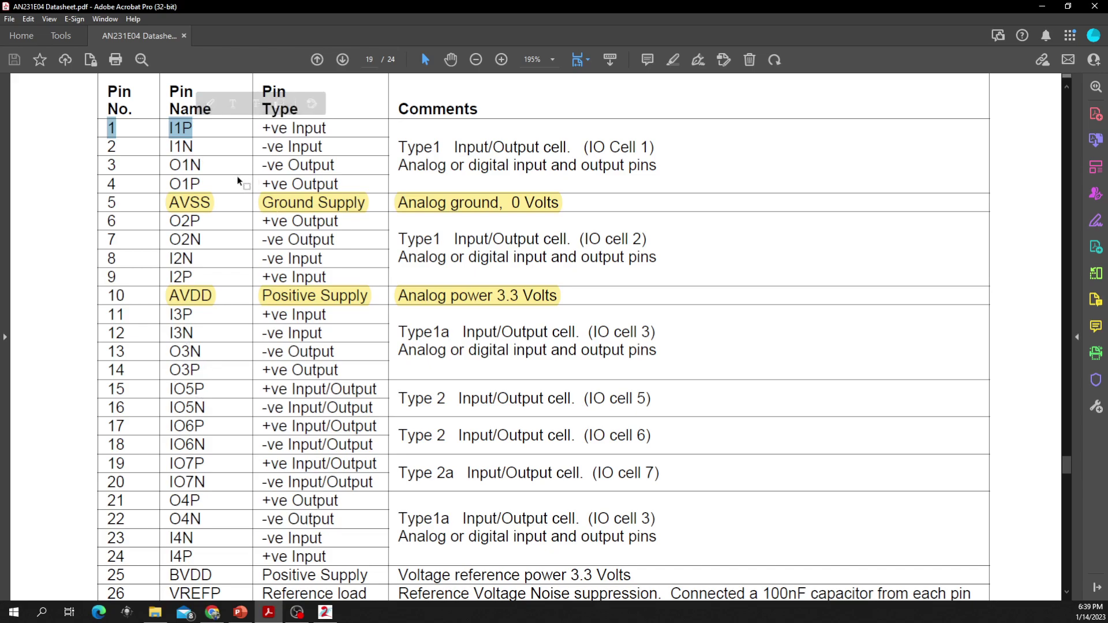
click(72, 166)
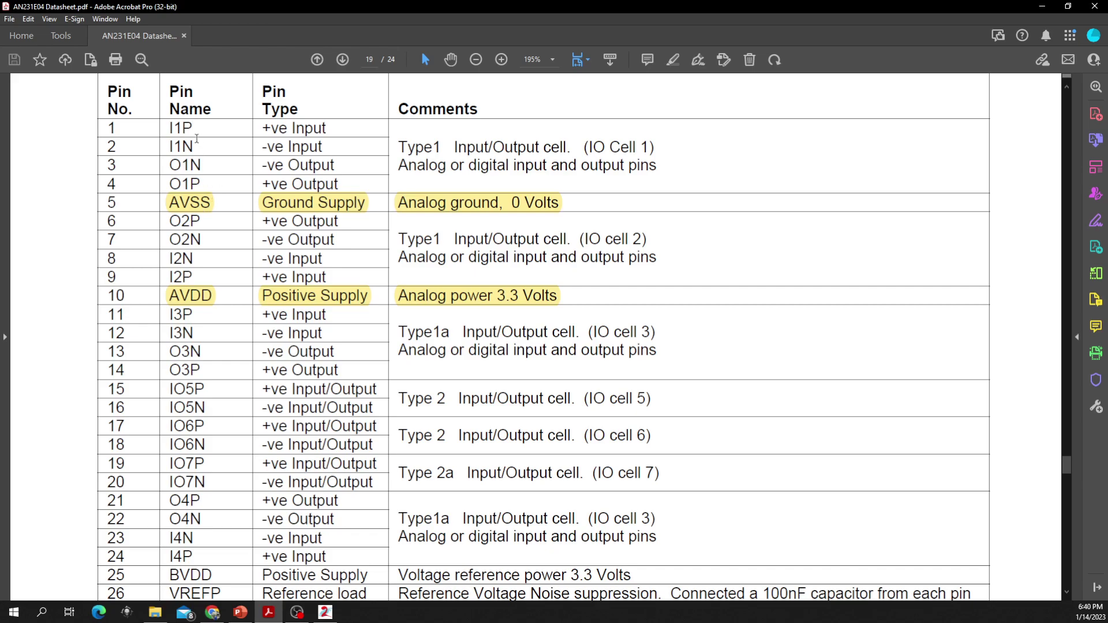
In AnadigmDesigner2, wire FPAA1's pin 17 to FPAA2's pin 01 and FPAA1's pin 18 to FPAA2's pin 02.
click(325, 617)
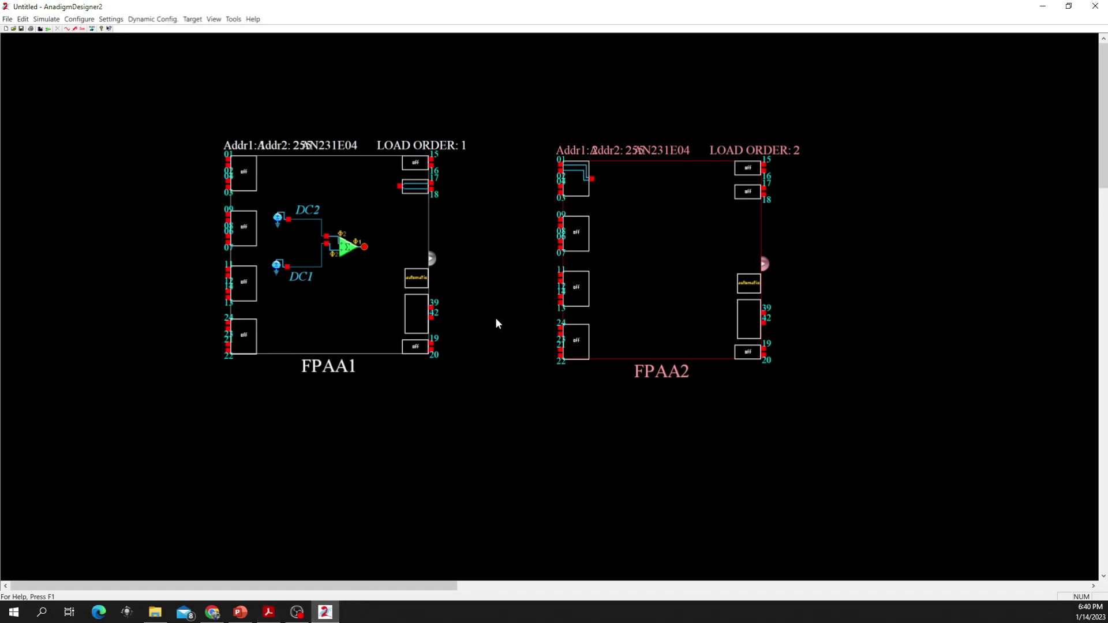
drag(431, 183, 533, 167)
drag(432, 189, 554, 188)
click(519, 200)
Rename the upper wire between the chips A+ and the lower wire A-.
double_click(518, 171)
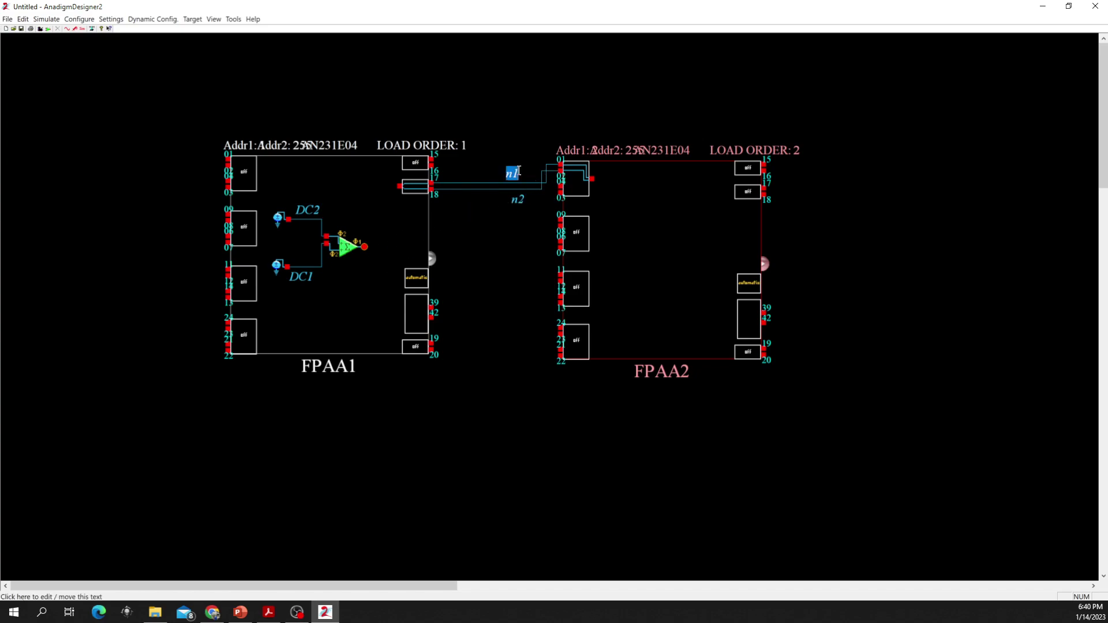
text(A+)
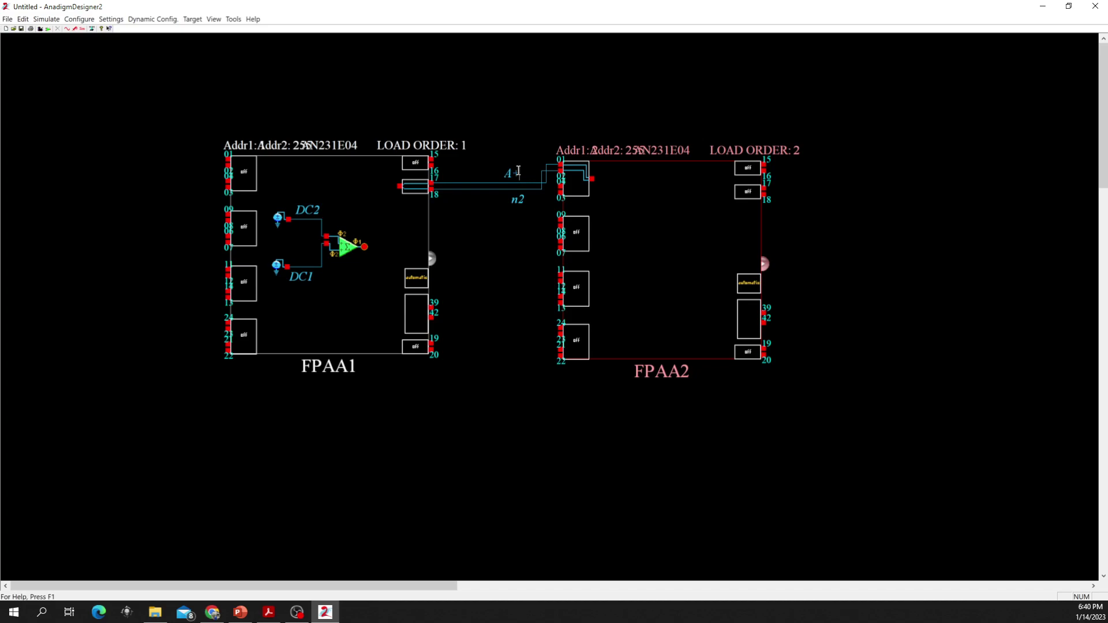
double_click(516, 201)
Add a Hold (Sample and Hold) CAM below the SumDiff block in FPAA1, keeping Phase 1 input sampling.
click(339, 292)
right_click(342, 284)
click(355, 319)
drag(287, 164, 640, 178)
click(632, 353)
double_click(632, 352)
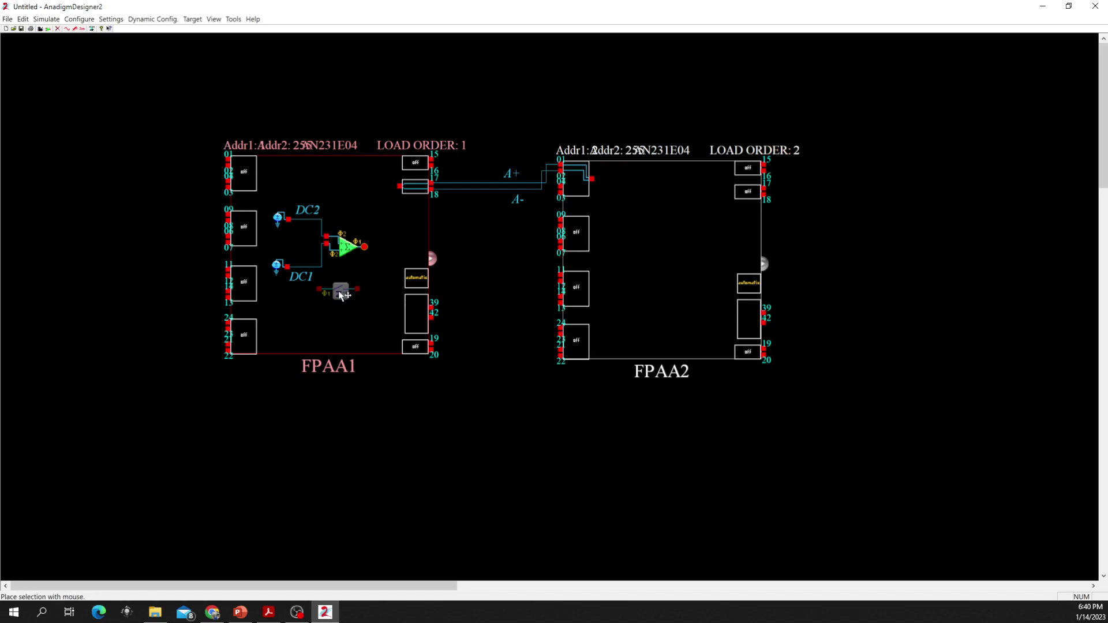
click(355, 301)
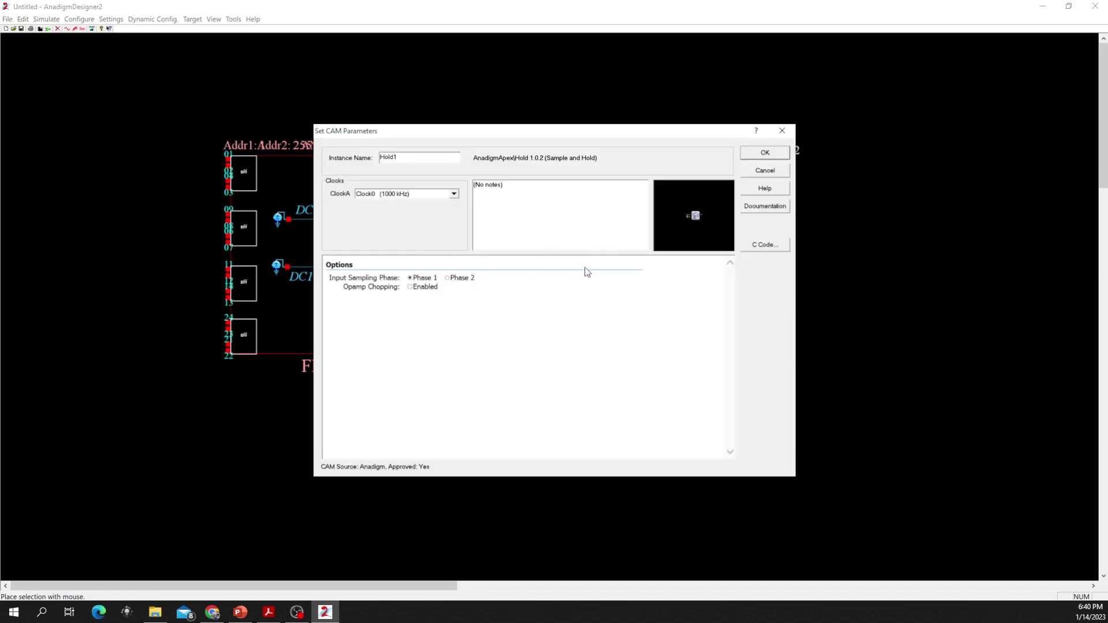
click(764, 153)
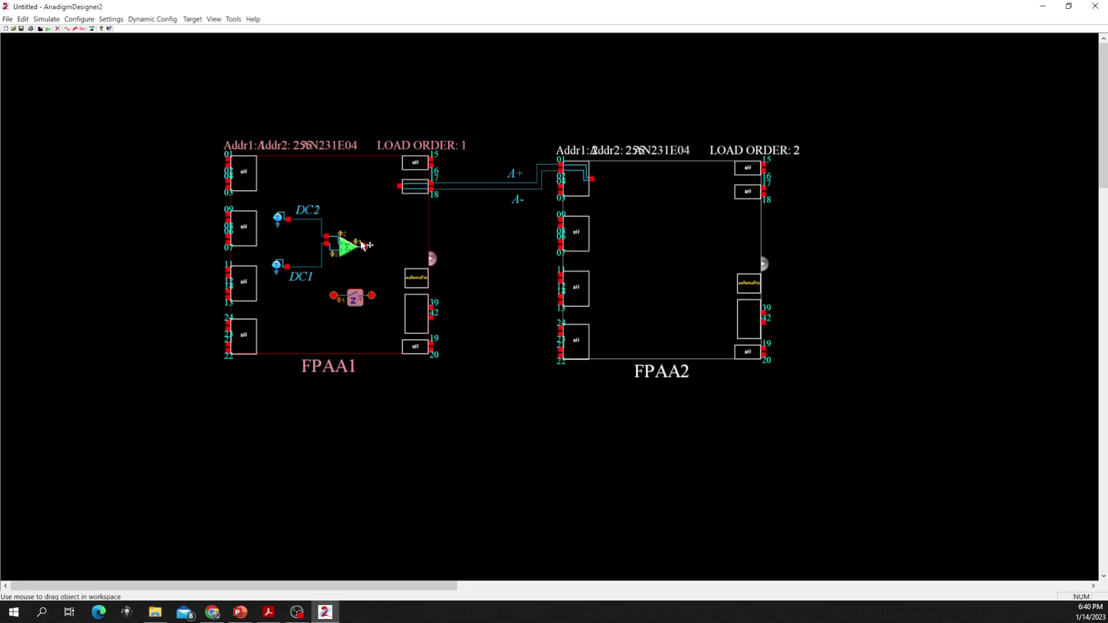
Wire the SumDiff output to the Hold block's input, and the Hold output to FPAA1's output cell at pins 17 and 18.
click(341, 279)
drag(333, 295, 367, 253)
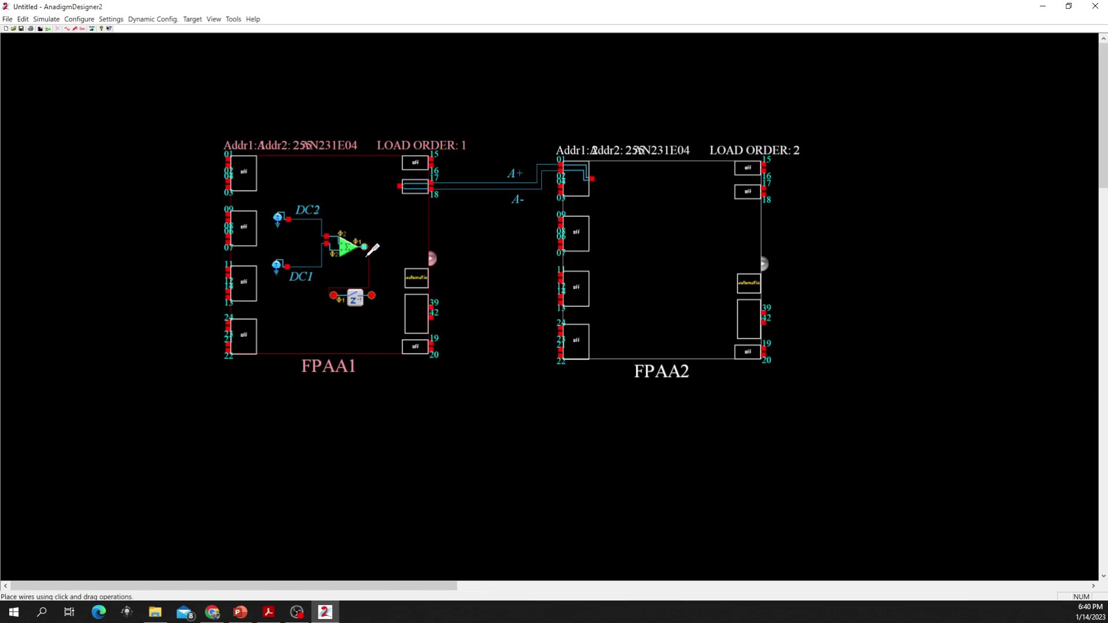
drag(372, 295, 399, 186)
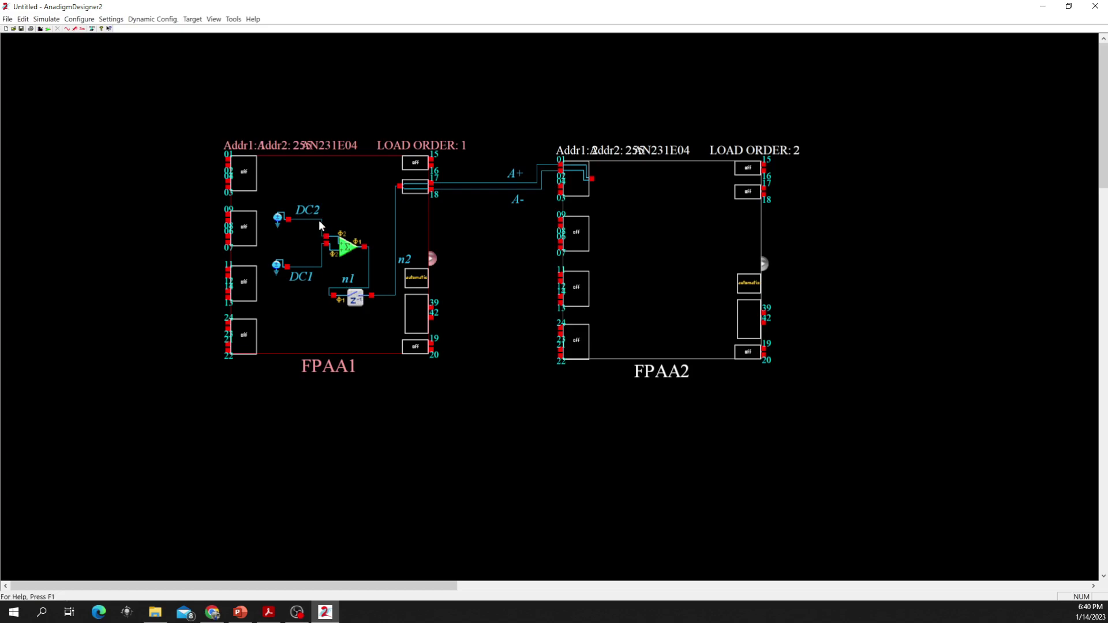
Consult the equation for B on the PowerPoint slide and return to AnadigmDesigner2.
mouse_move(361, 243)
click(633, 221)
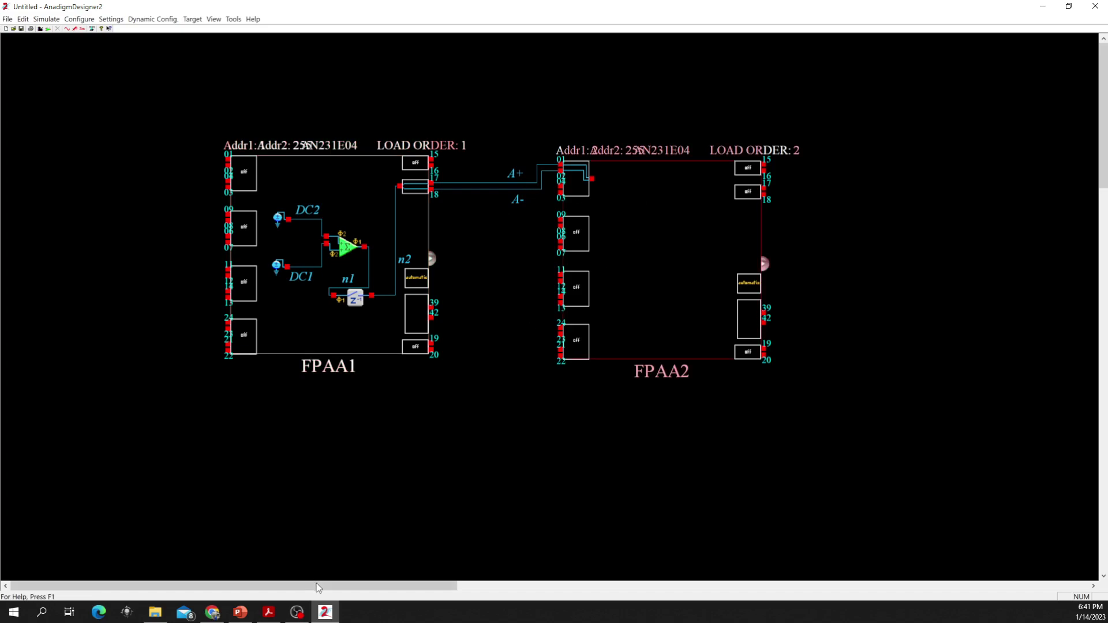
click(250, 610)
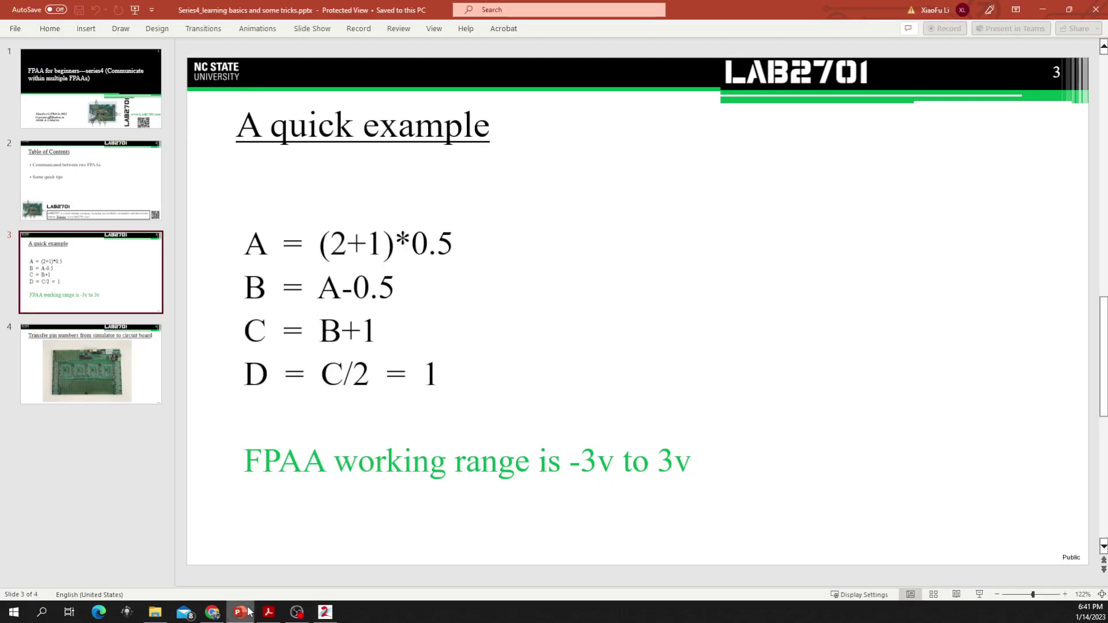
click(247, 610)
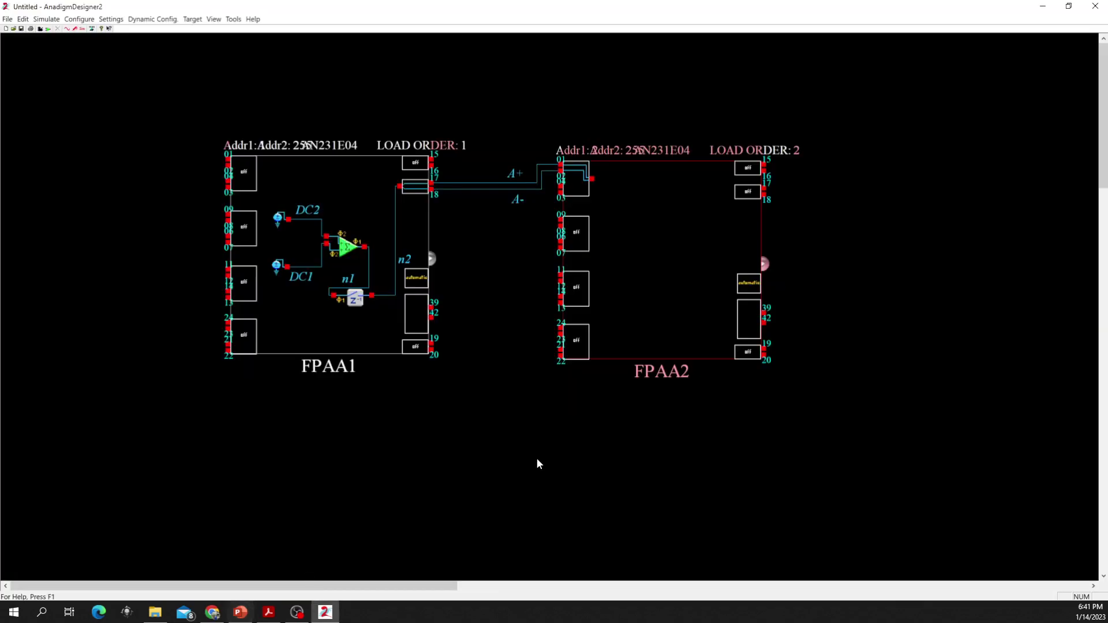
Copy FPAA1's SumDiff block and paste it into the middle of FPAA2.
click(348, 247)
right_click(348, 247)
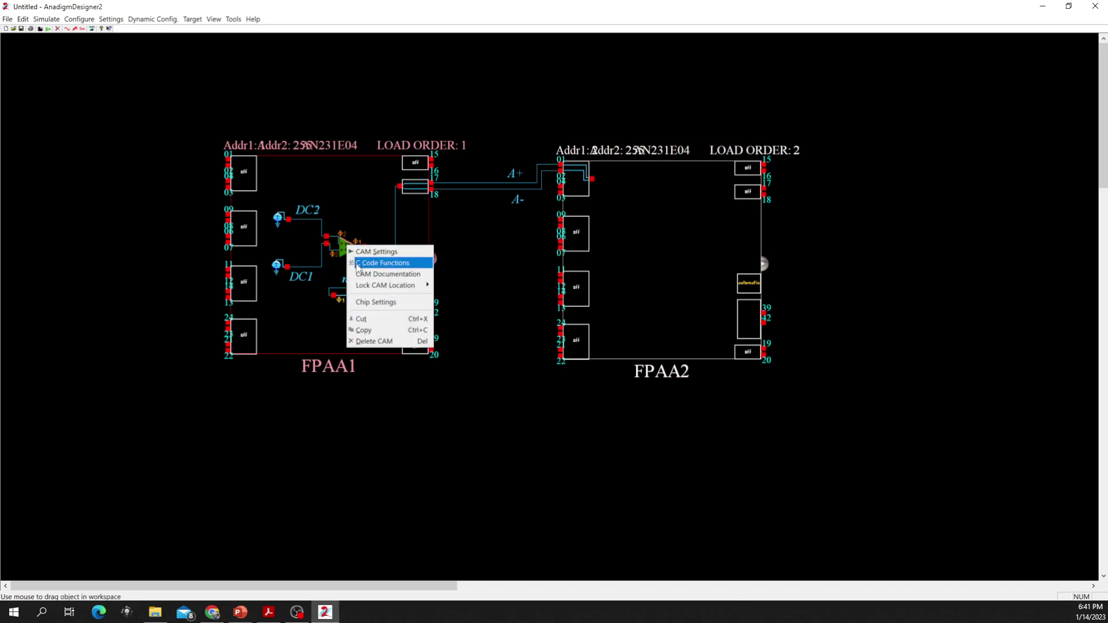
click(378, 332)
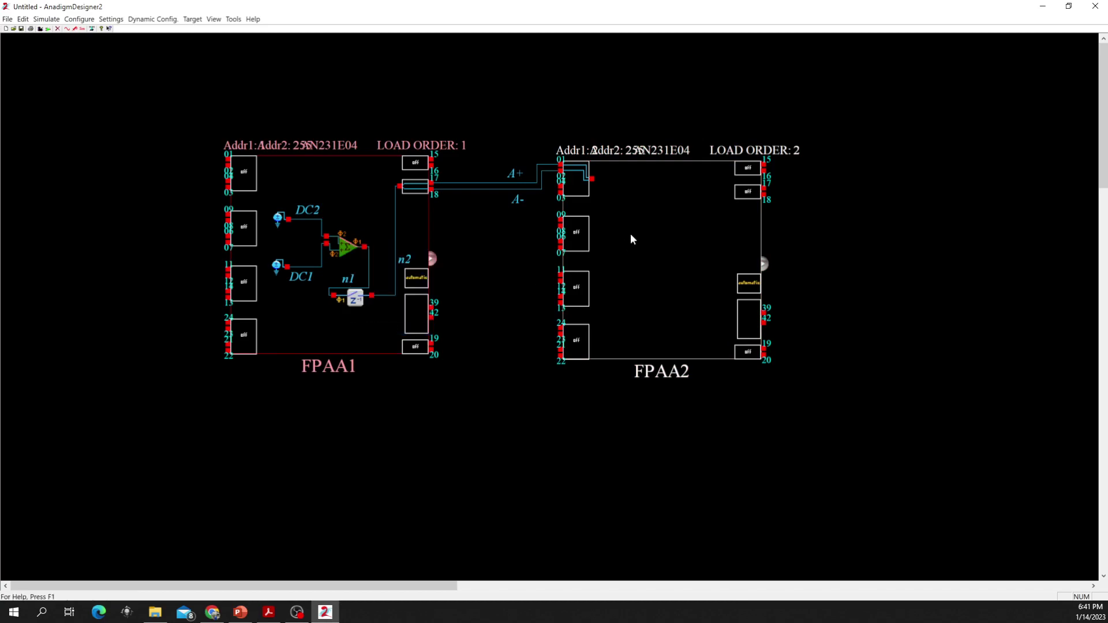
right_click(634, 230)
click(654, 301)
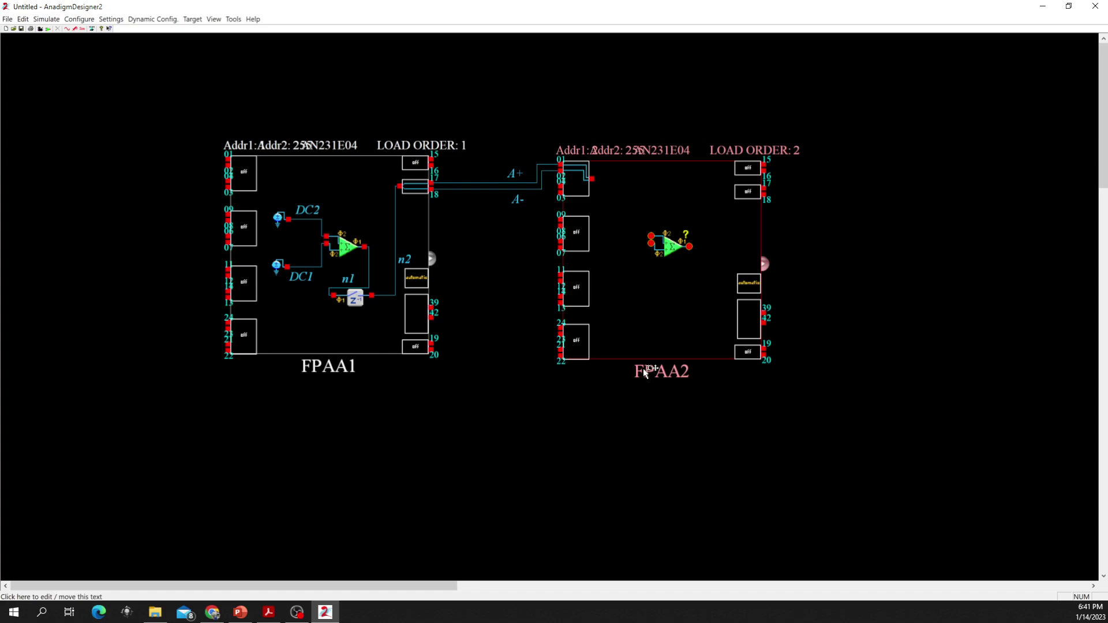
Check FPAA1's clock settings and set FPAA2's Clock 0 to 1000 kHz (sys1/16) to match.
double_click(307, 316)
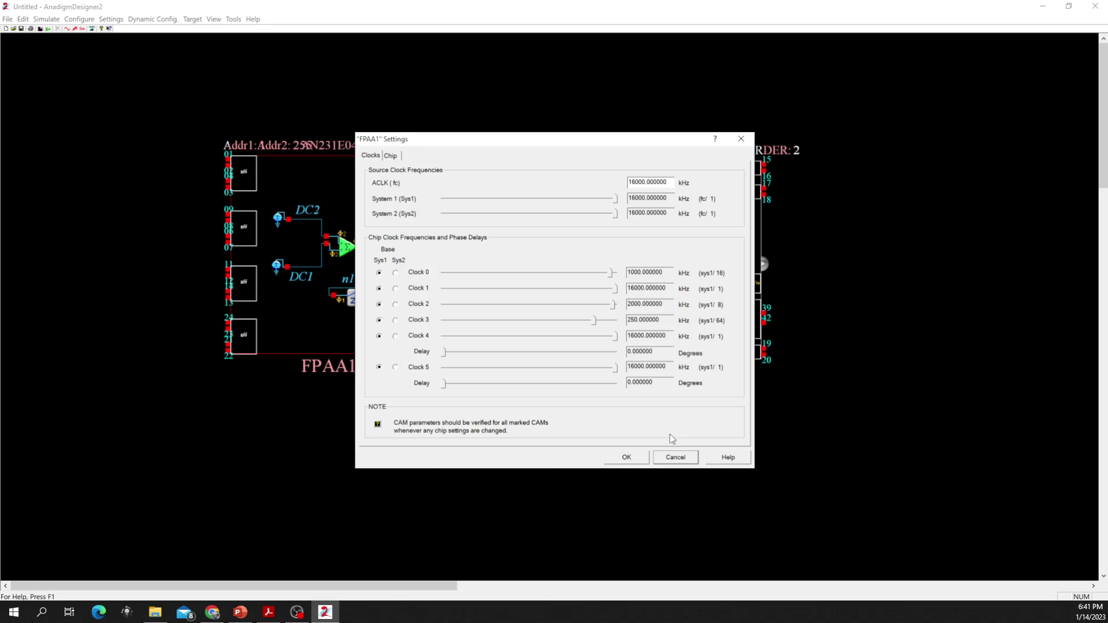
click(629, 456)
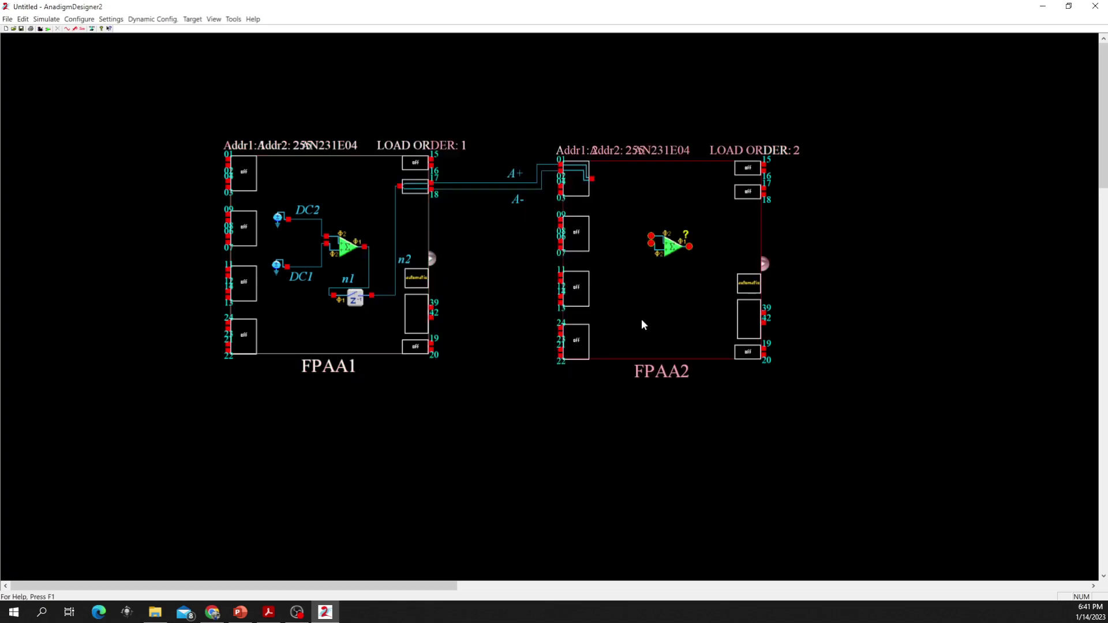
double_click(643, 324)
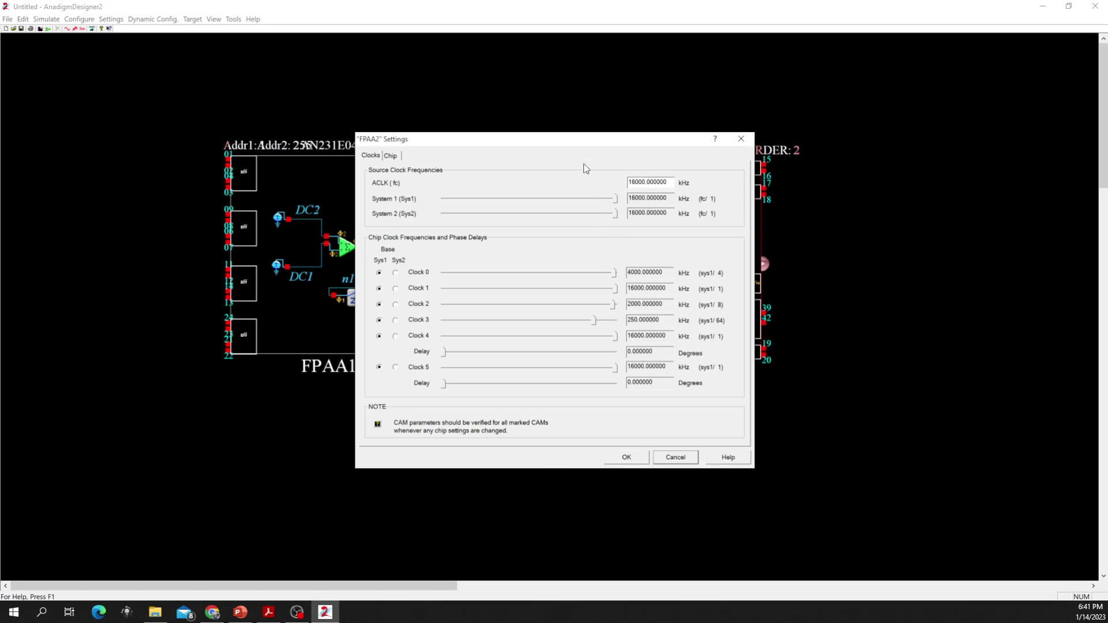
drag(579, 139, 639, 154)
drag(674, 287, 673, 291)
key(Left)
key(Left)
key(Left)
key(Left)
key(Right)
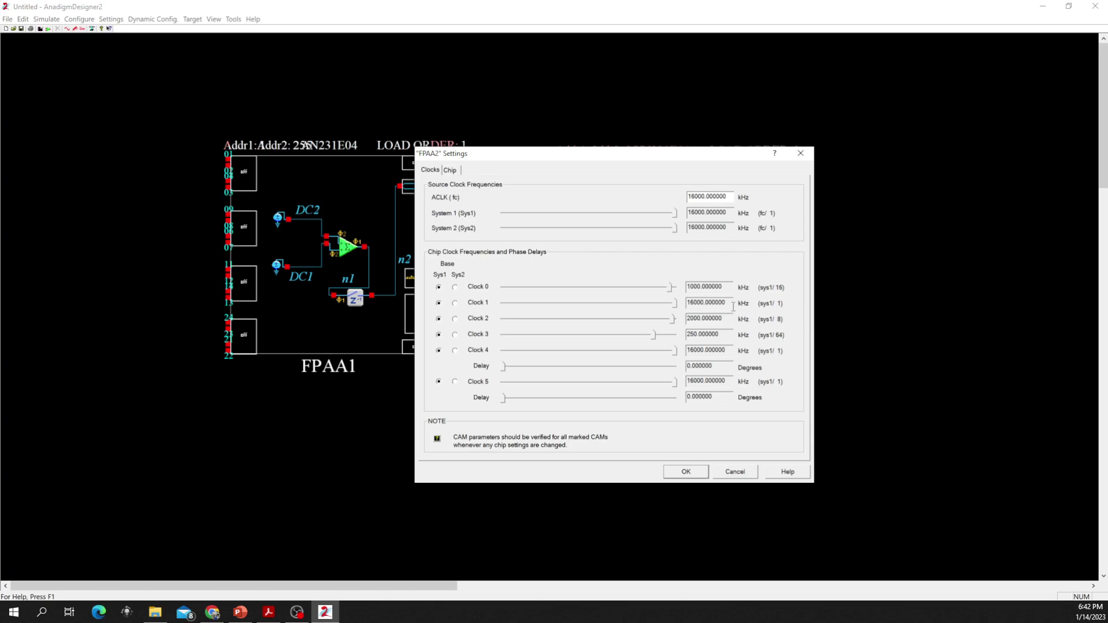
click(684, 471)
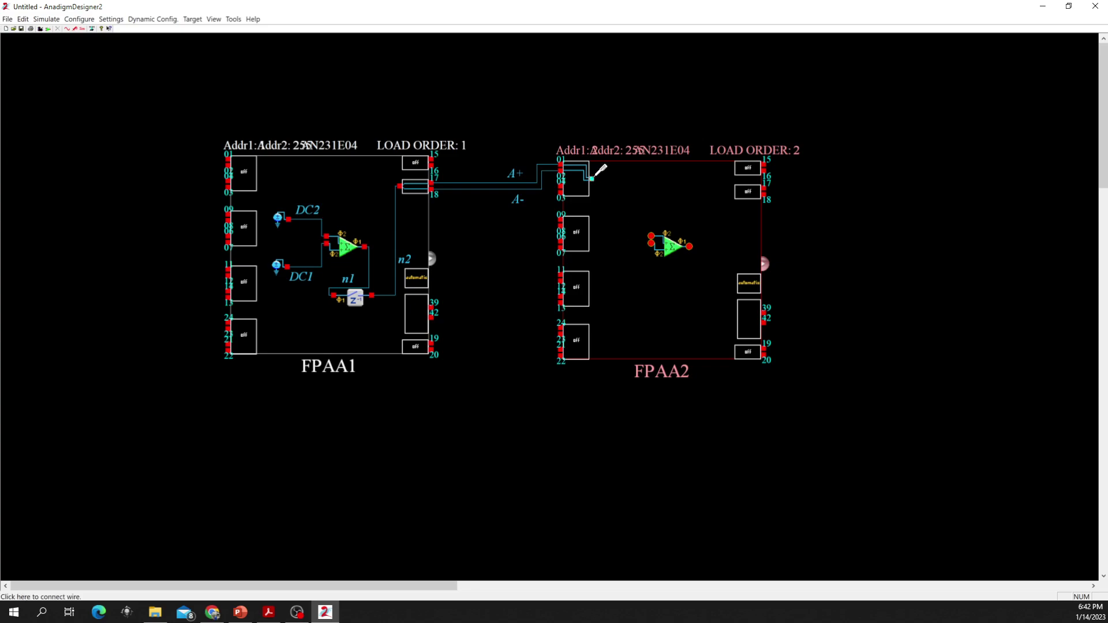
In FPAA2, wire the input cell to the SumDiff's upper input and a pasted copy of FPAA1's DC2 voltage source to its lower input.
drag(592, 179, 634, 235)
right_click(277, 217)
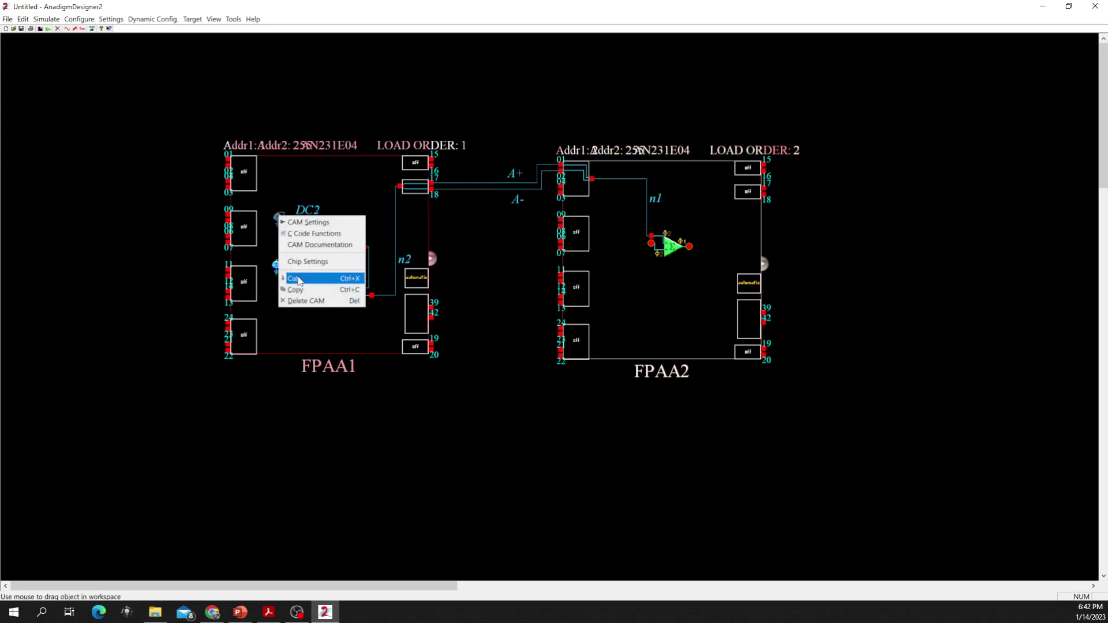
click(296, 289)
right_click(643, 256)
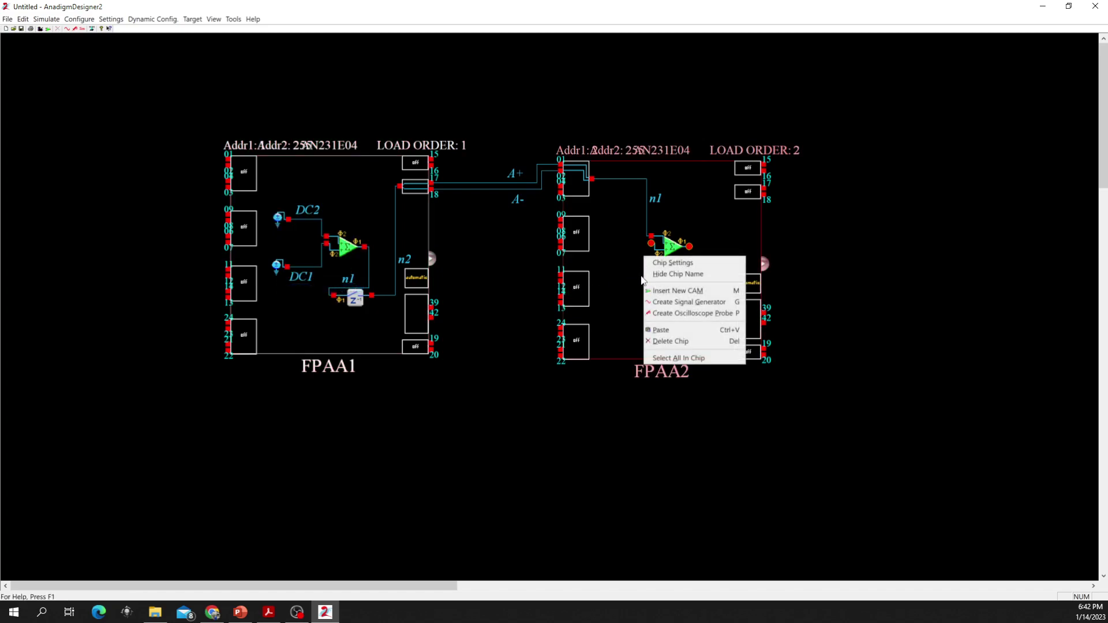
click(661, 330)
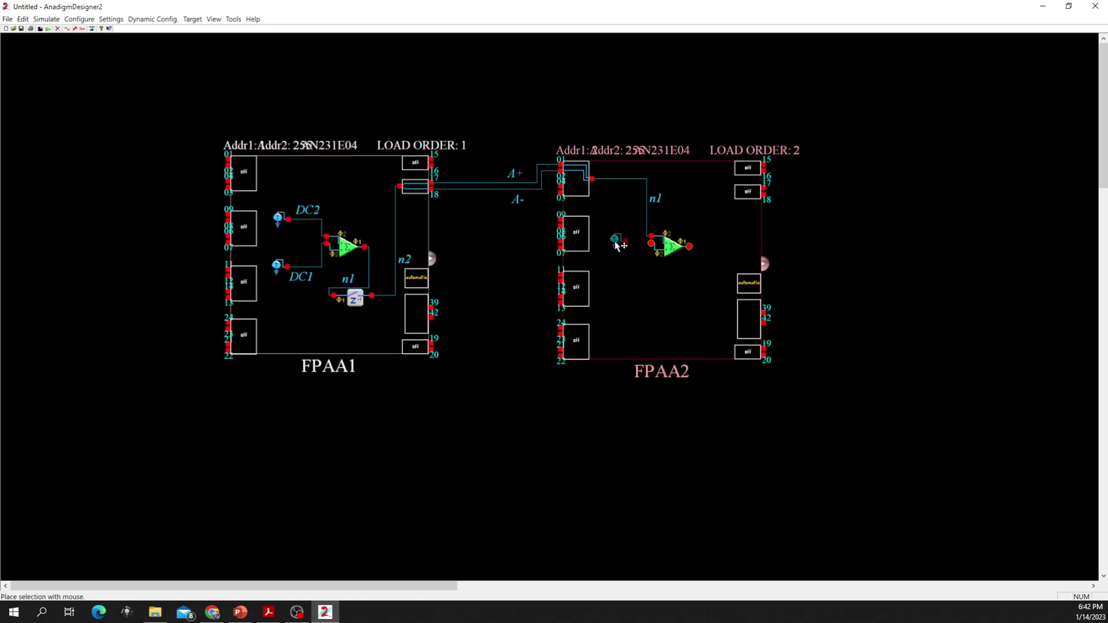
click(606, 269)
click(613, 264)
click(651, 243)
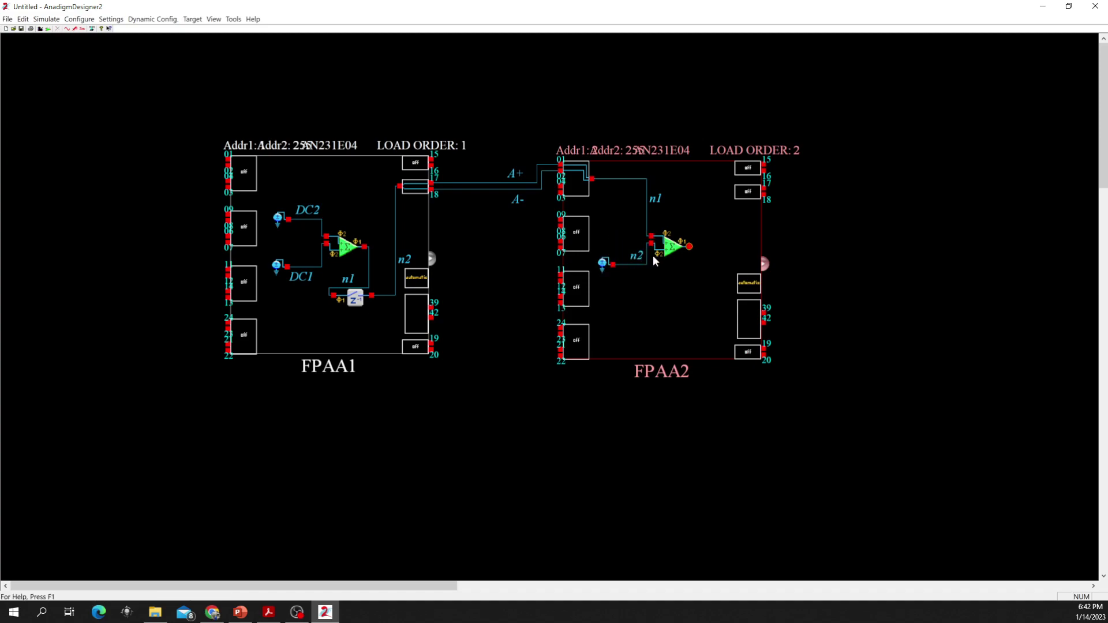
Set Gain 1 (UpperInput) of FPAA2's SumDiff block to 1.
mouse_move(670, 258)
click(675, 245)
double_click(674, 244)
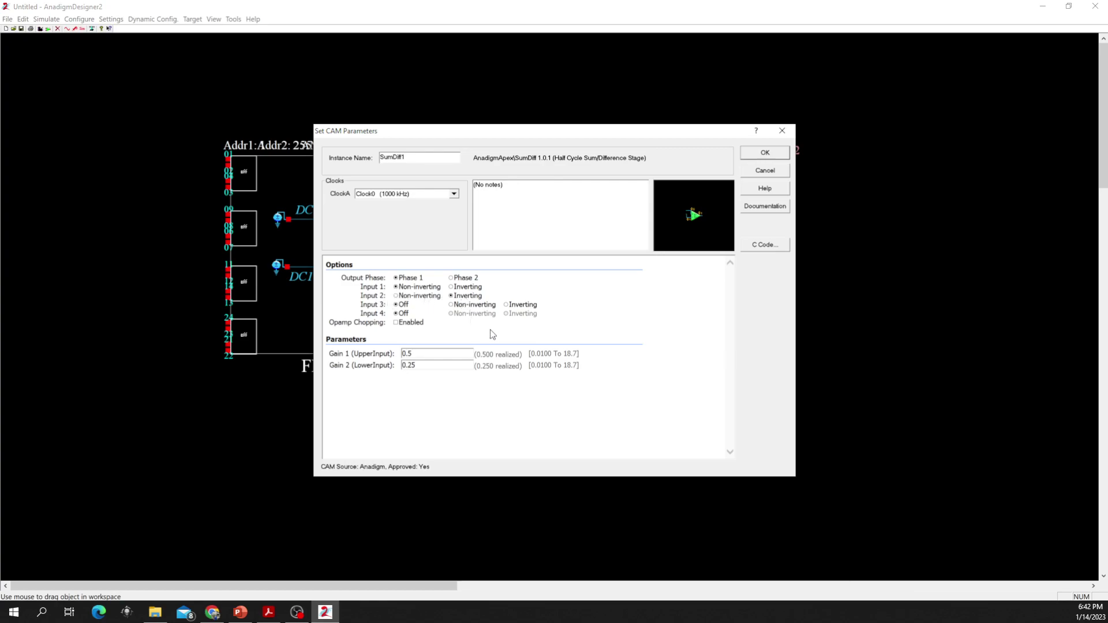
drag(447, 131, 583, 166)
double_click(565, 391)
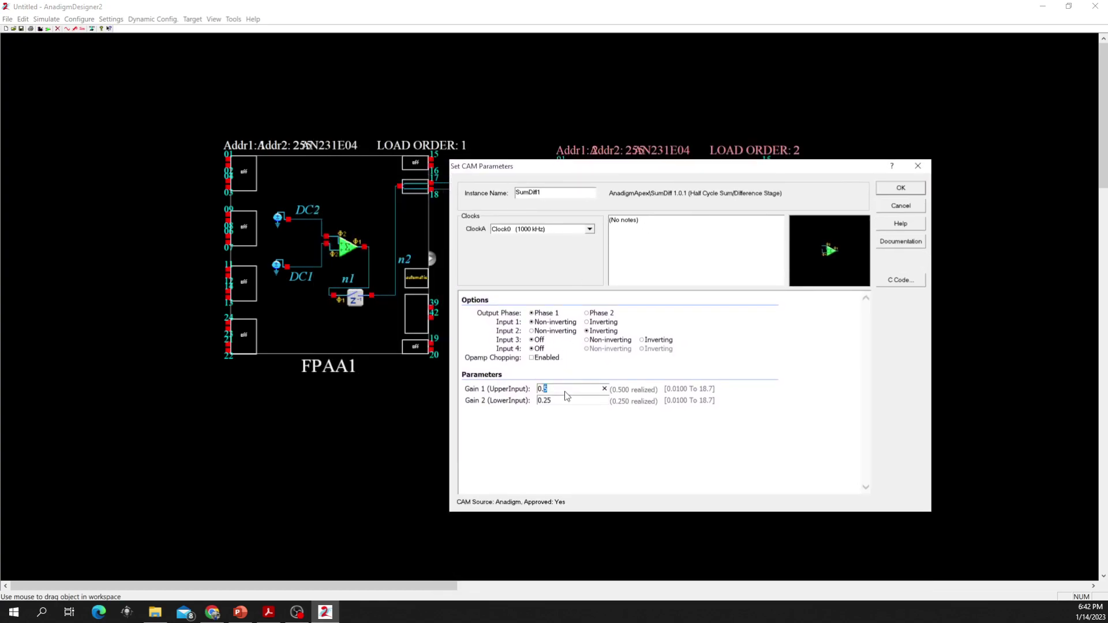
triple_click(561, 394)
text(1)
click(568, 429)
click(887, 191)
Review the polarity of FPAA2's voltage source and its SumDiff parameters, and consult the equation for C on the PowerPoint slide.
double_click(605, 266)
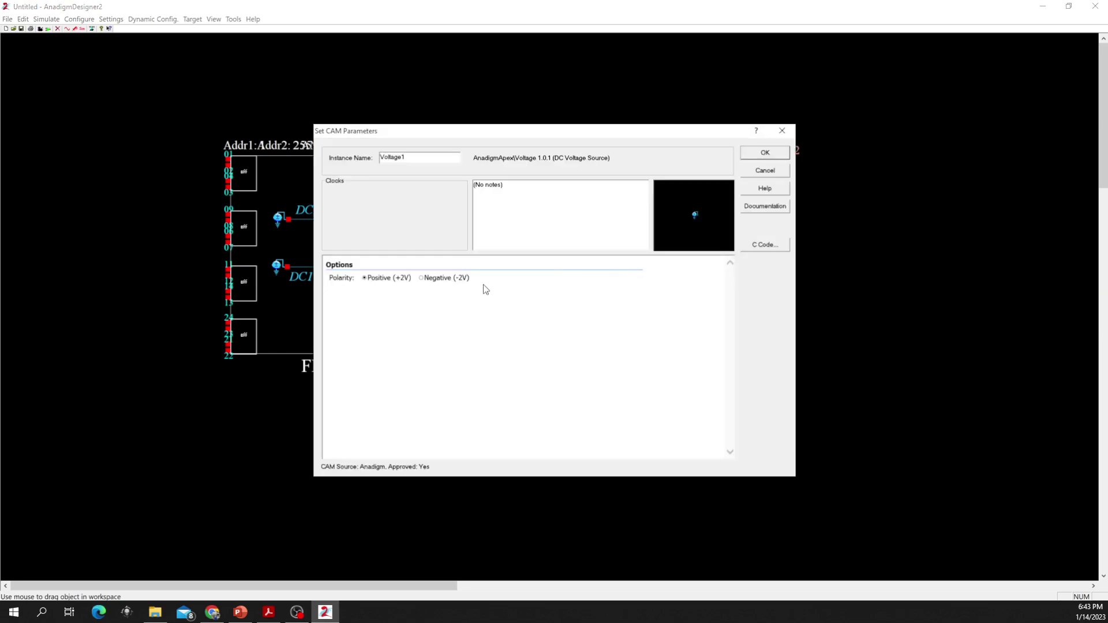
click(786, 152)
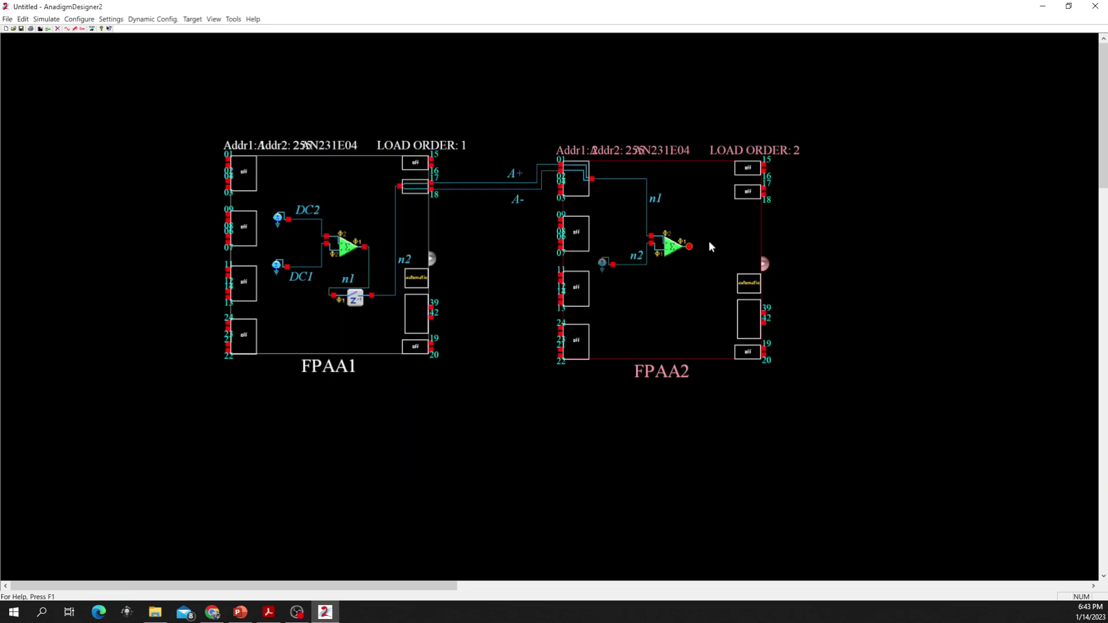
click(669, 252)
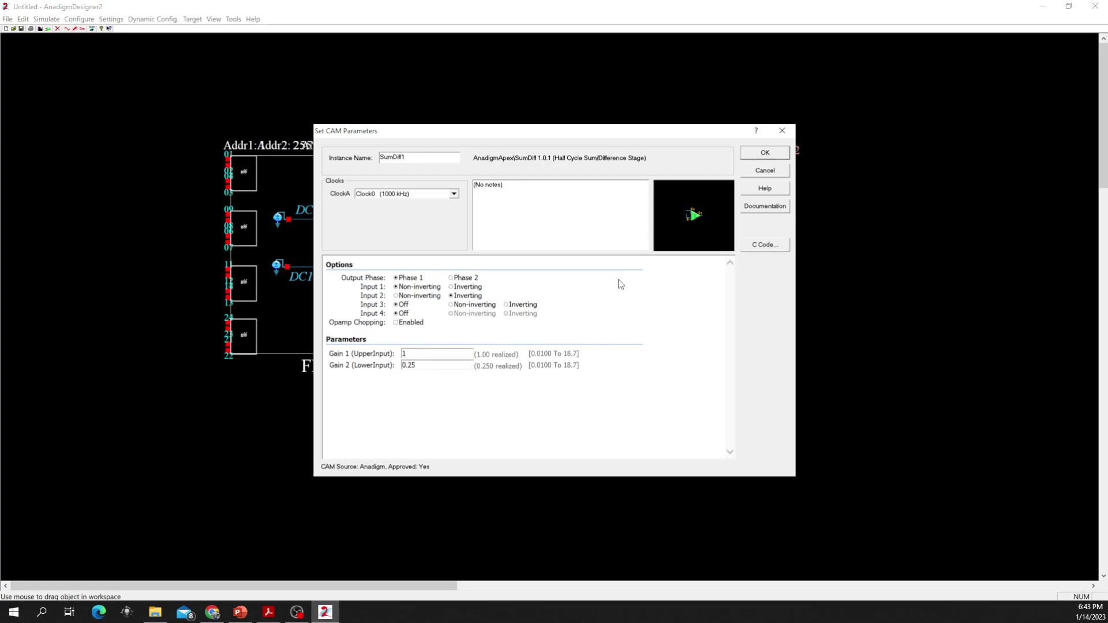
click(783, 152)
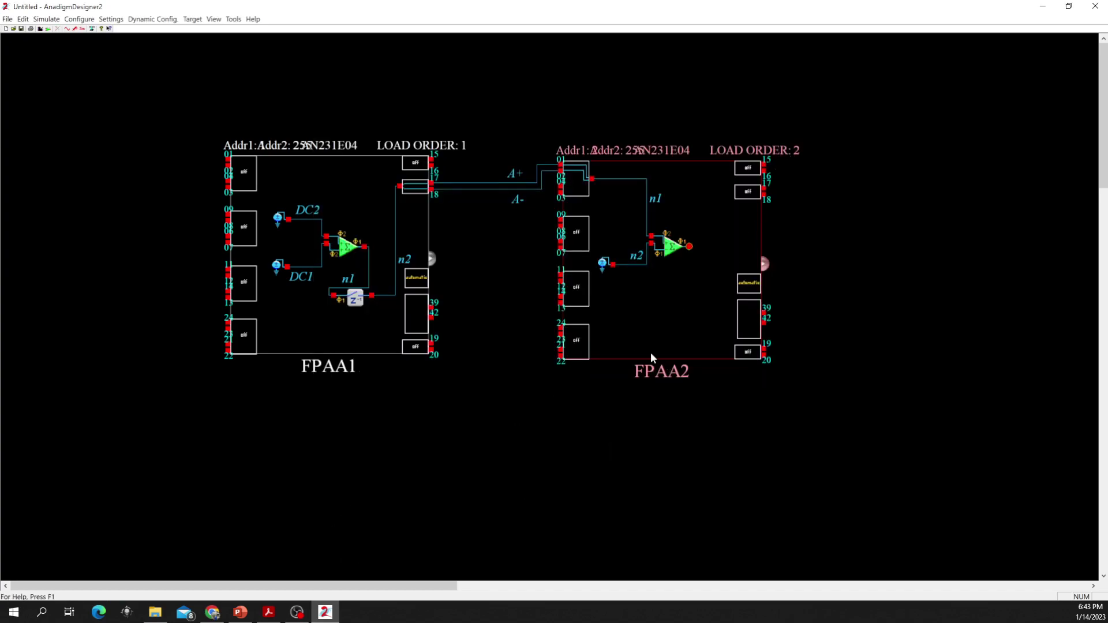
click(241, 612)
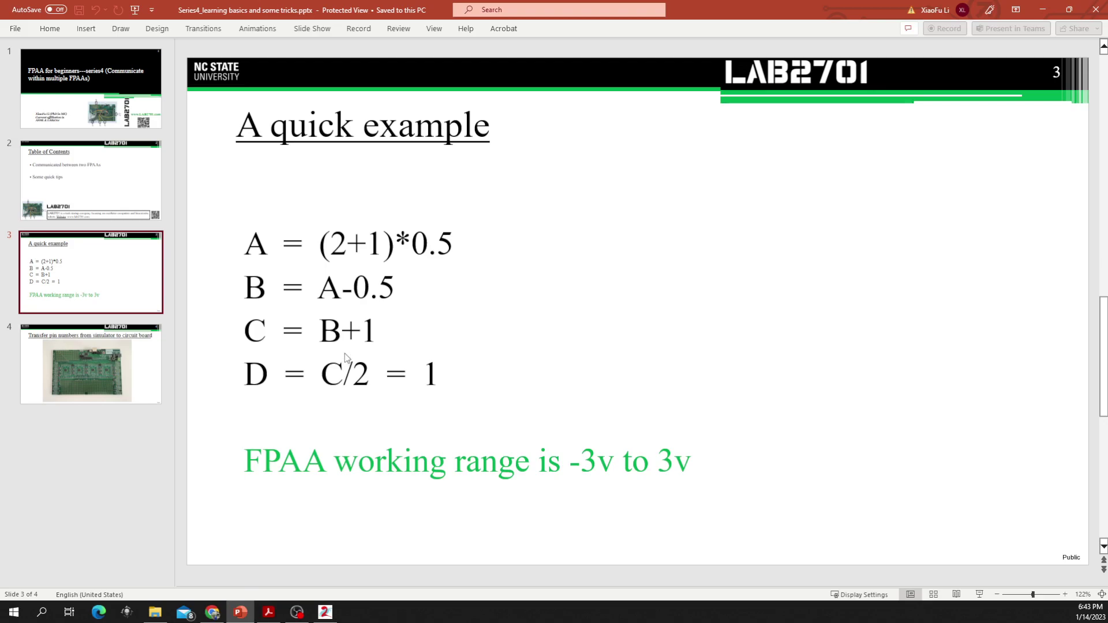
click(331, 612)
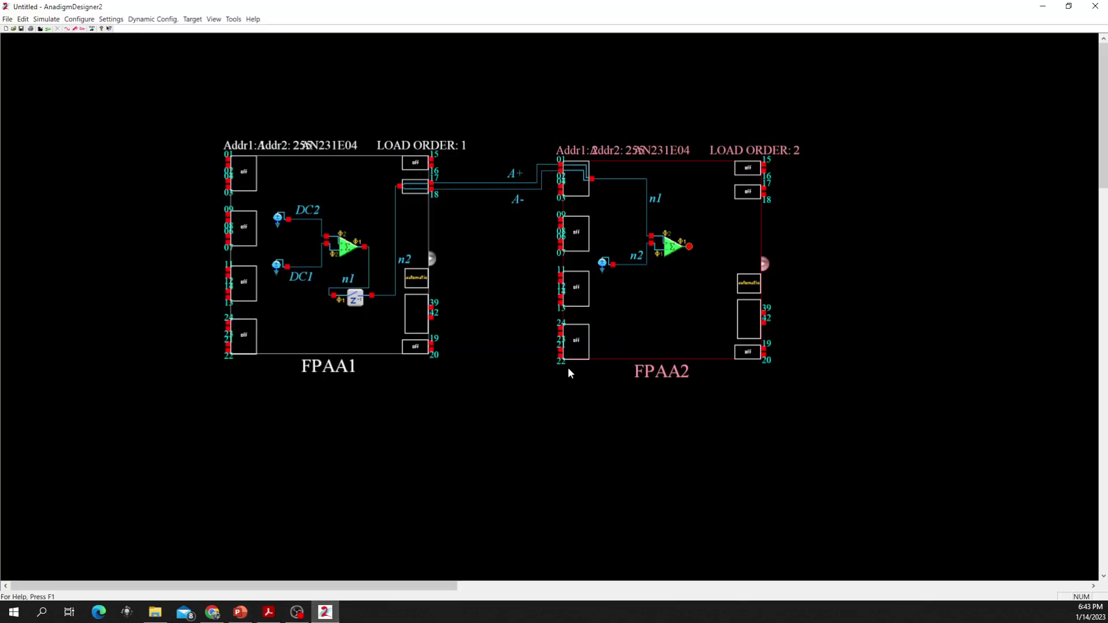
Enable Input 3 of FPAA2's SumDiff block as Non-inverting and wire the DC voltage source to it as well.
double_click(671, 246)
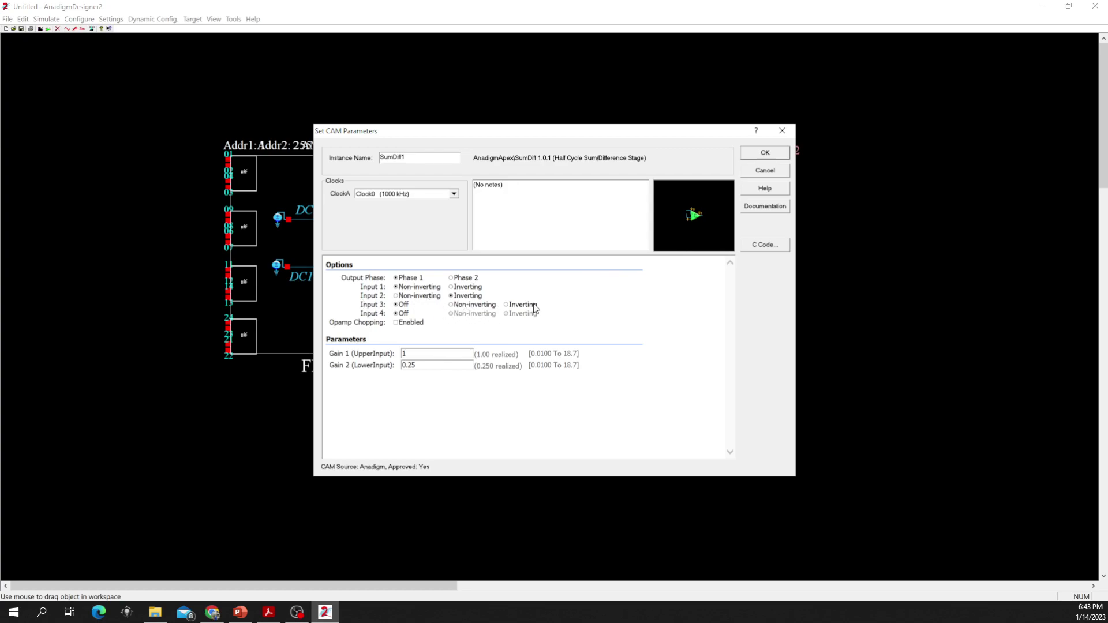
click(489, 305)
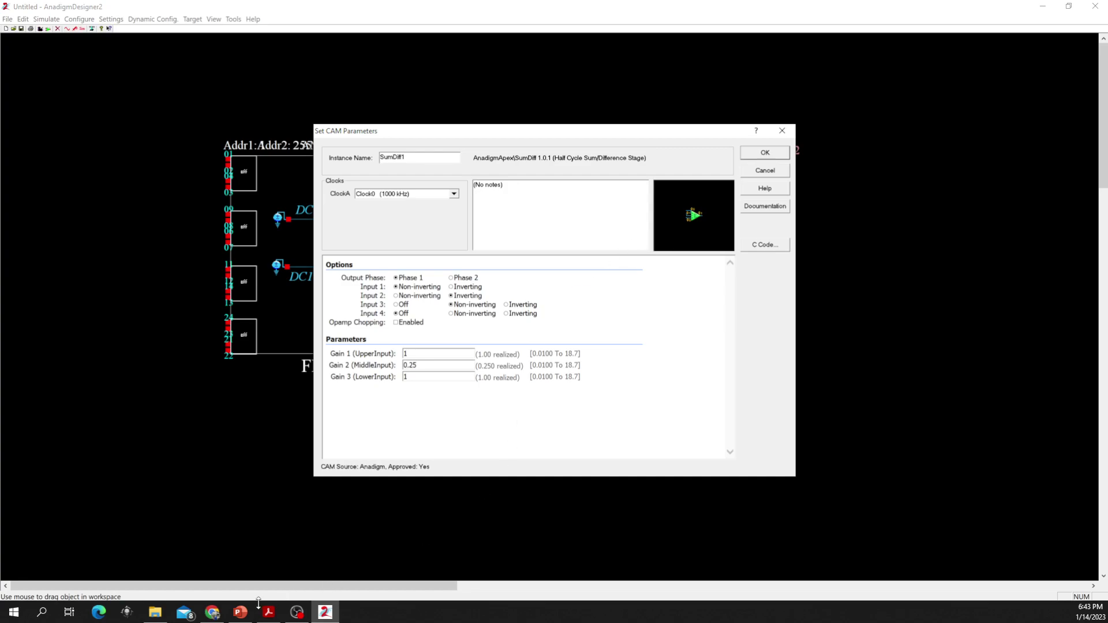
click(772, 154)
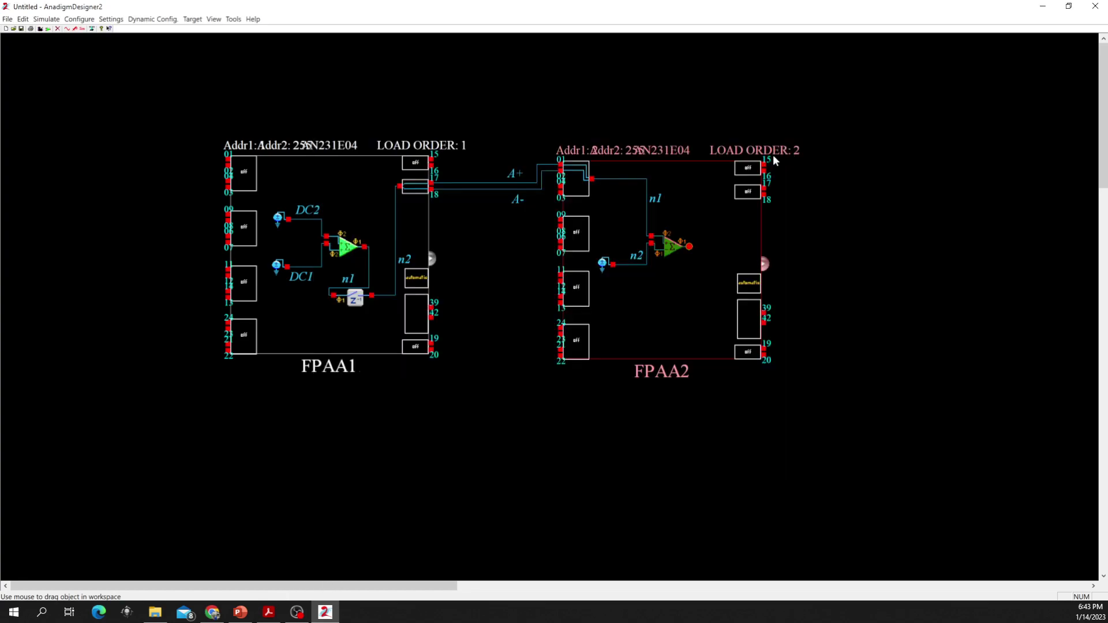
drag(647, 254, 618, 254)
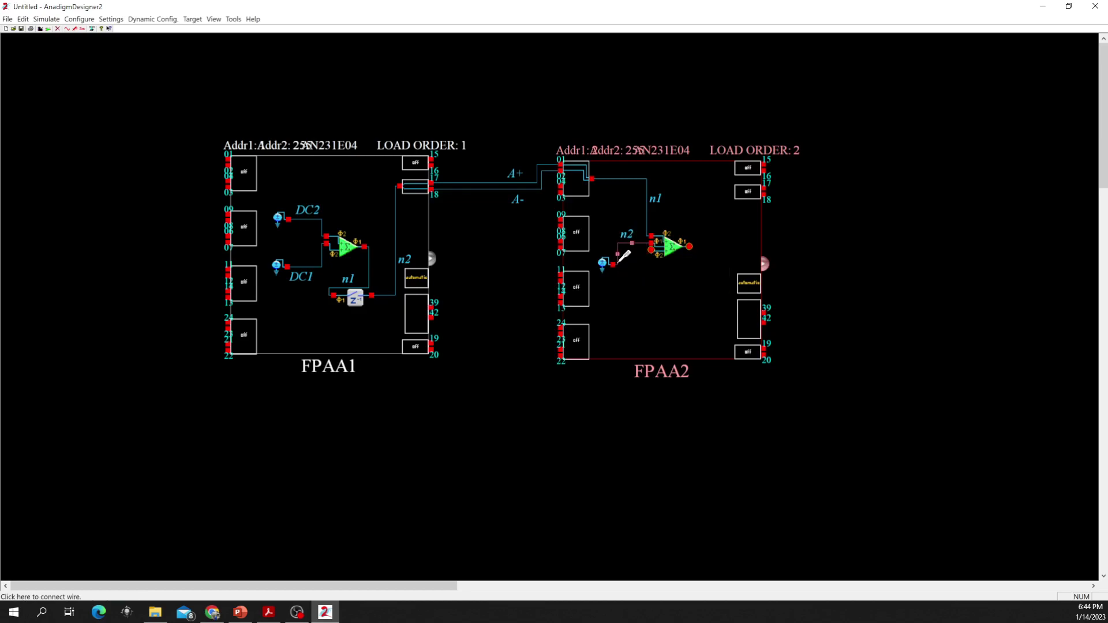
drag(655, 244, 639, 267)
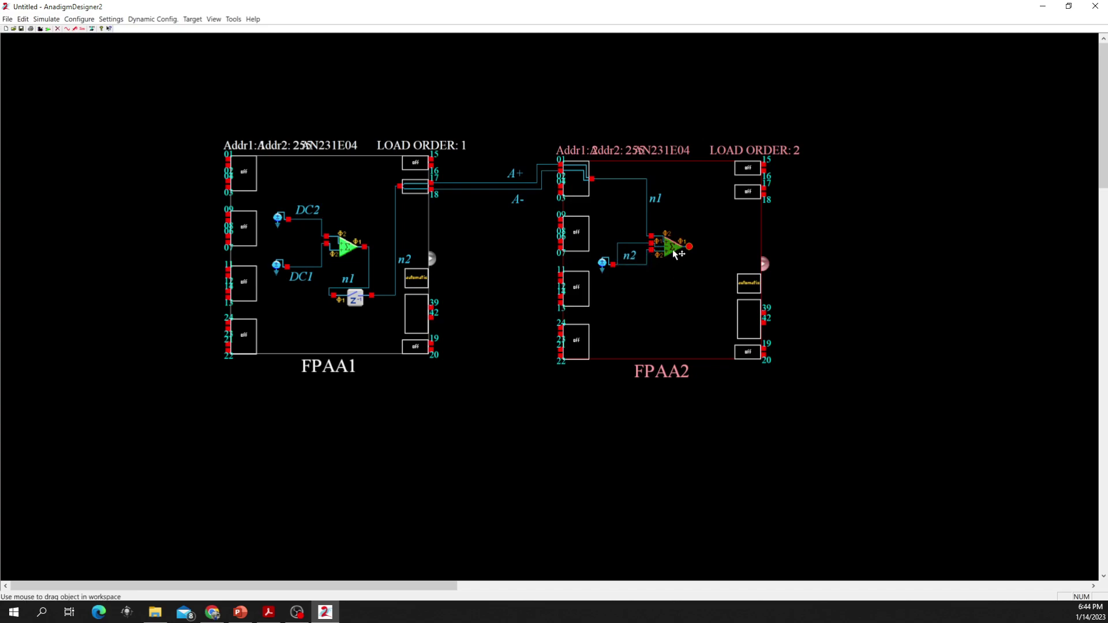
Edit Gain 3 (LowerInput) of FPAA2's SumDiff block and accept the parameters.
double_click(668, 245)
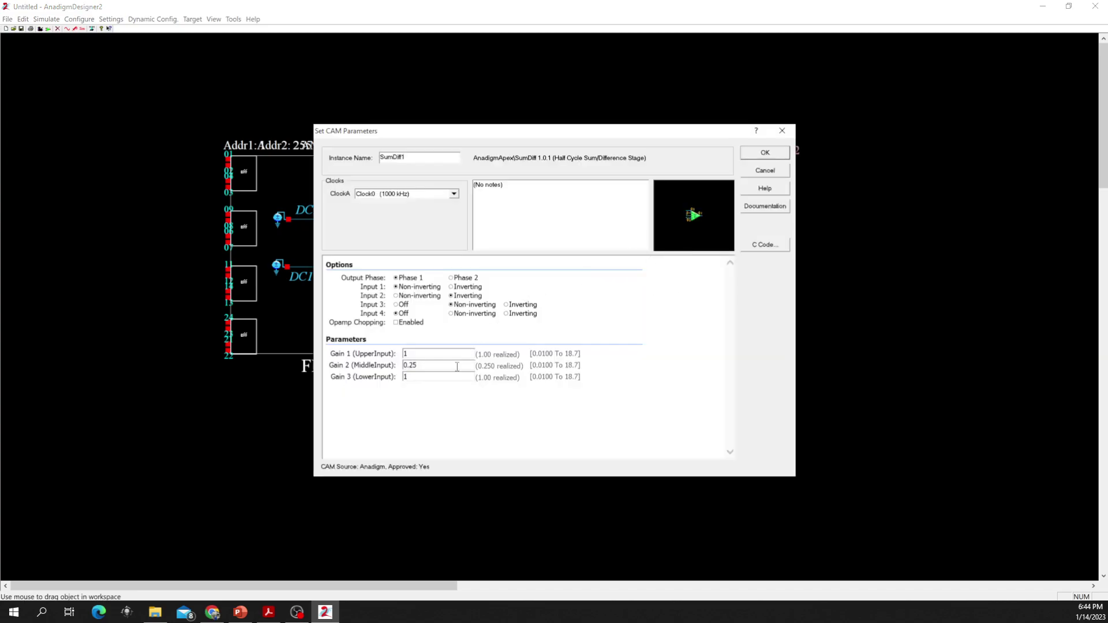
double_click(442, 378)
click(779, 152)
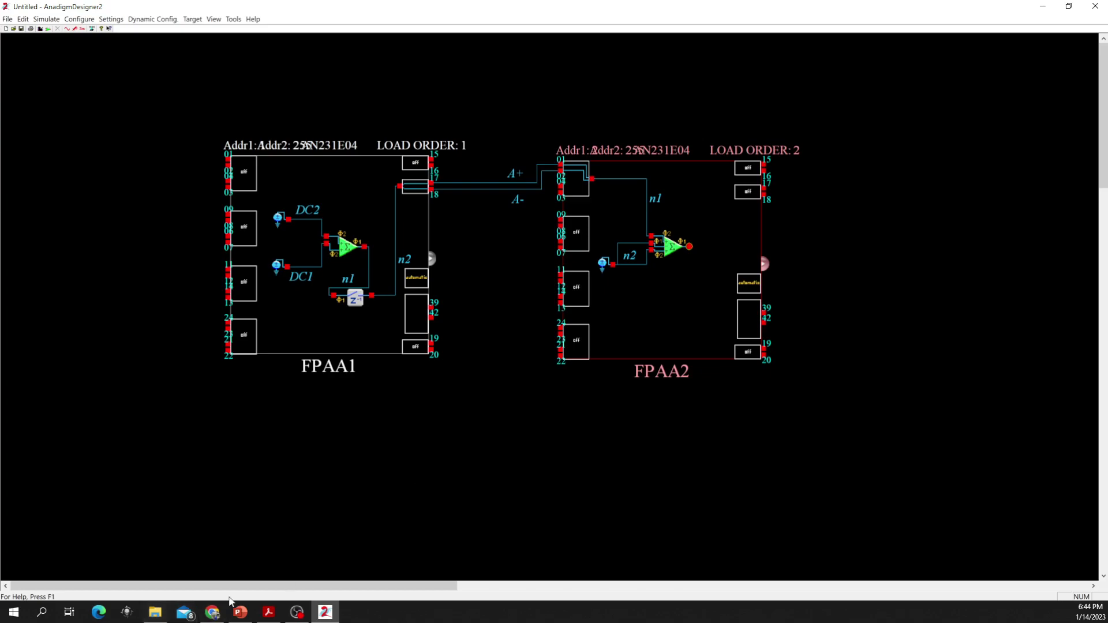
Consult the equation for D on the PowerPoint slide and insert a Divider CAM below the SumDiff block in FPAA2.
click(240, 612)
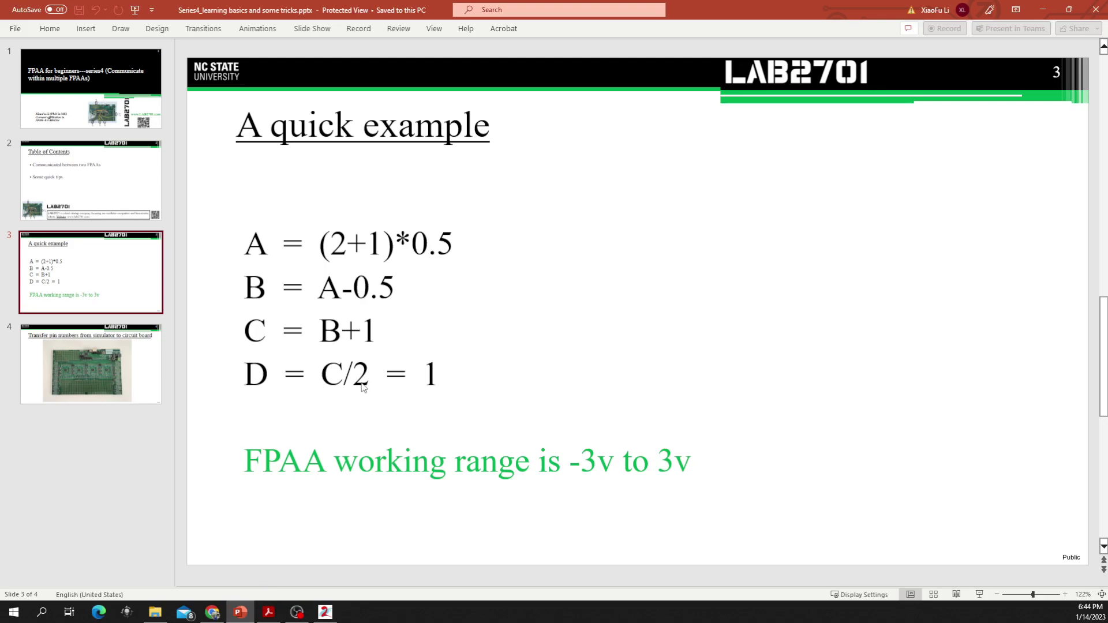
click(248, 612)
right_click(700, 287)
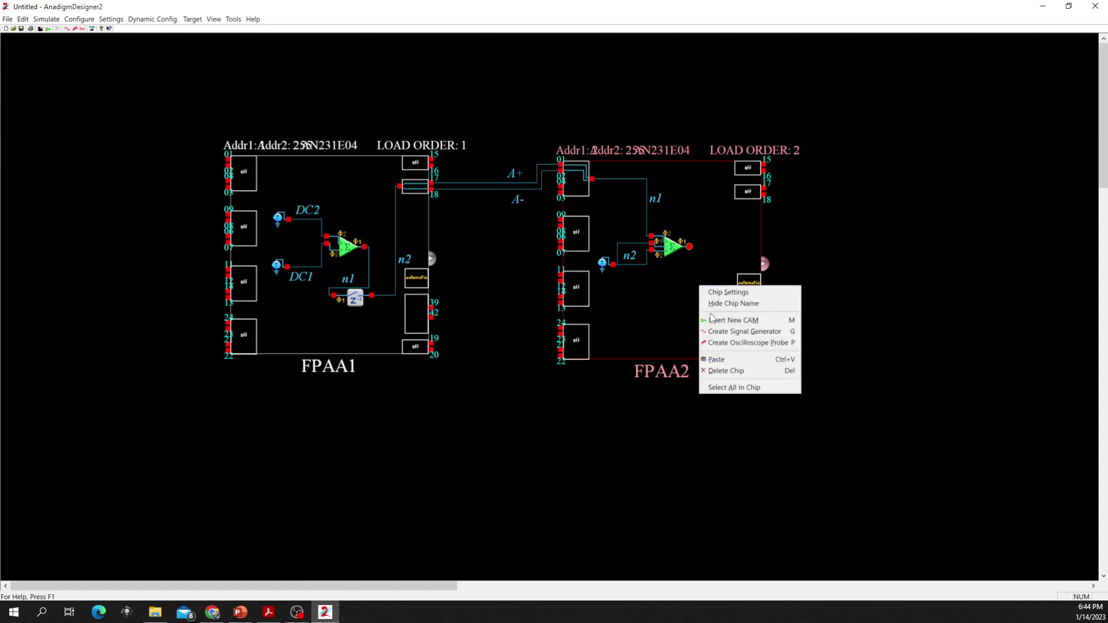
click(721, 319)
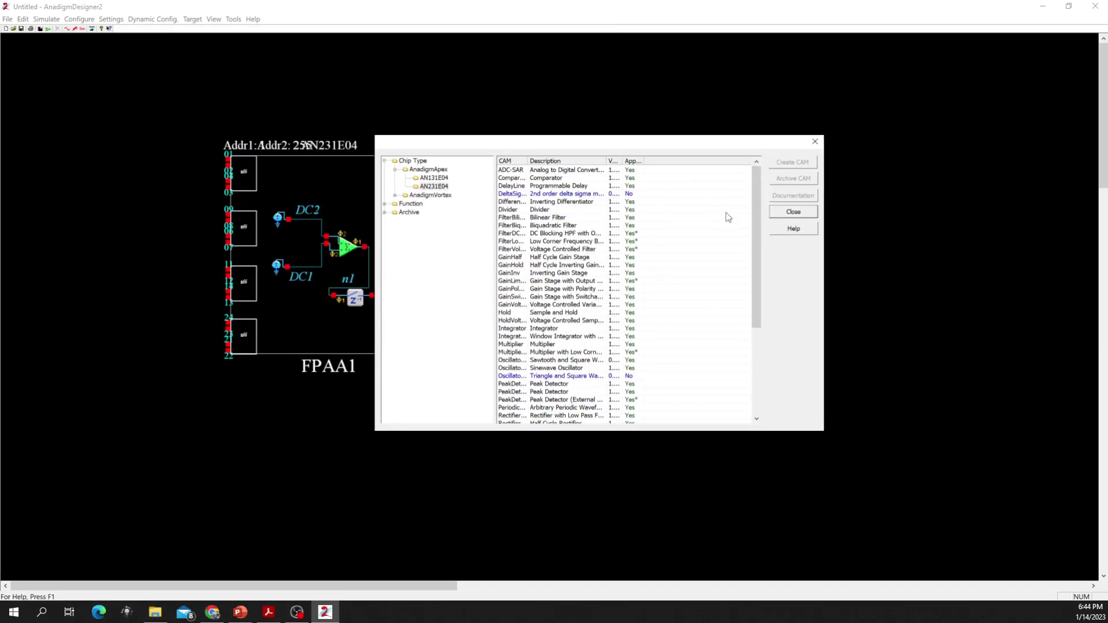
click(637, 210)
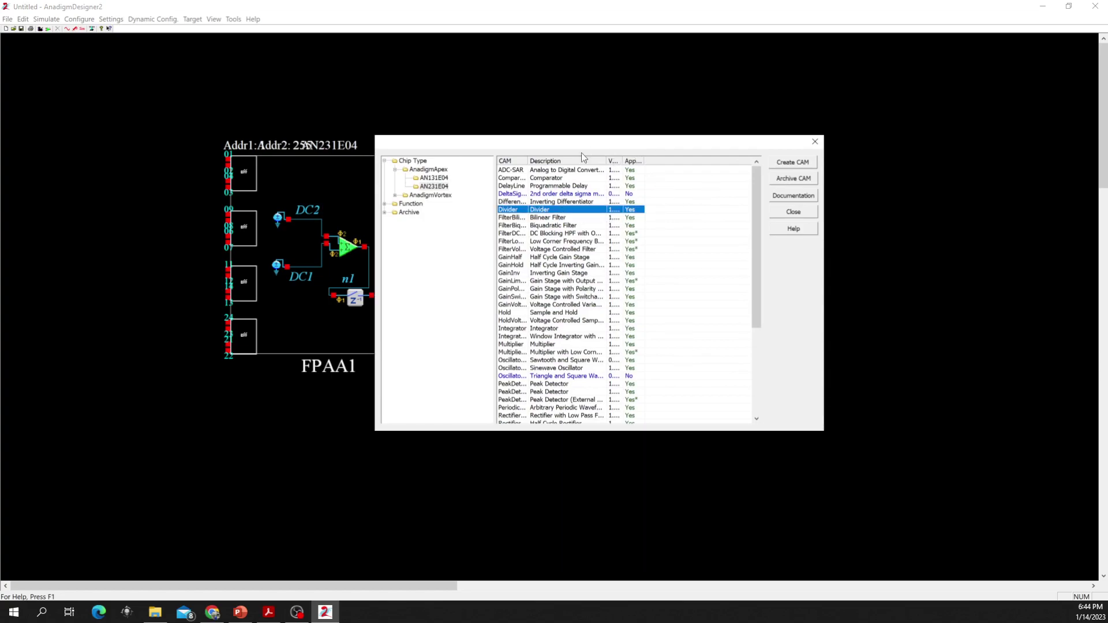
double_click(520, 210)
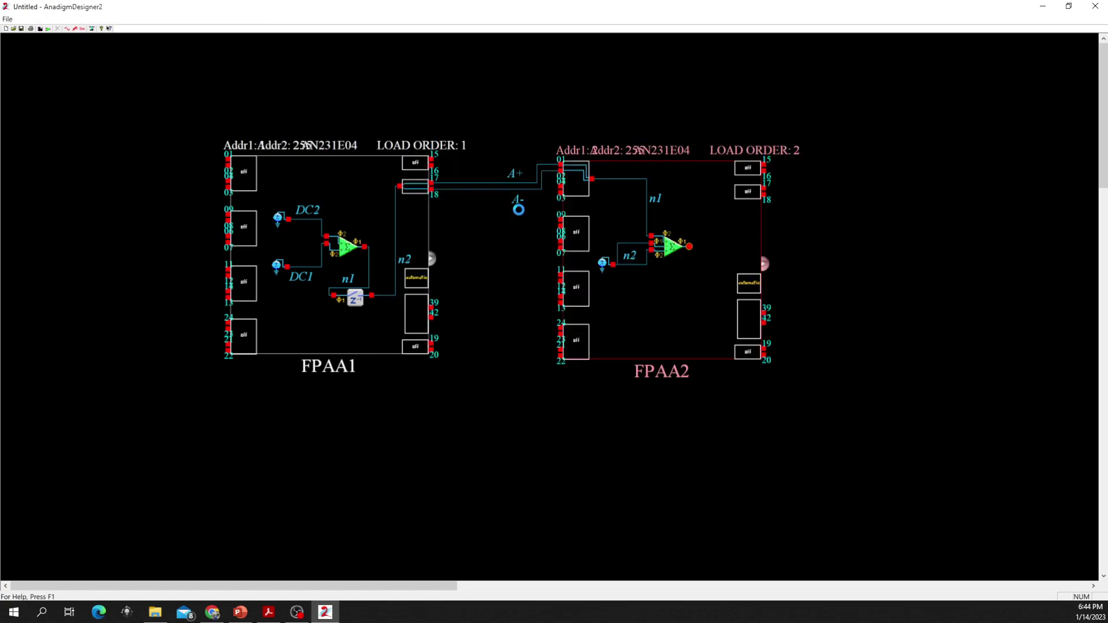
click(691, 292)
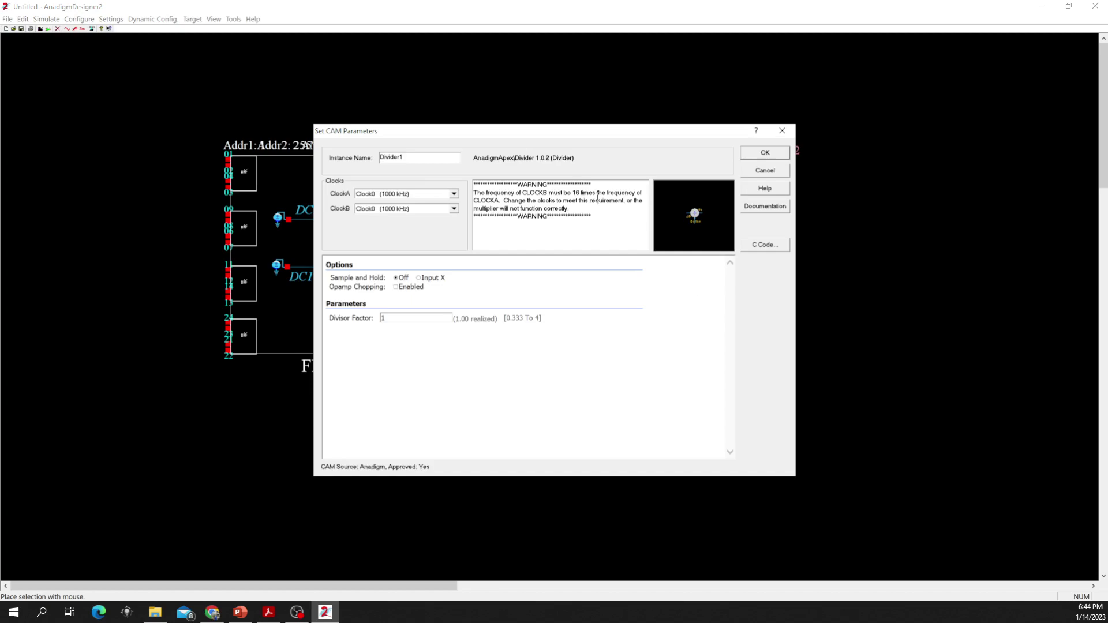
Read the Divider's clock requirement and set its ClockB to Clock1 (16000 kHz).
drag(522, 194, 597, 195)
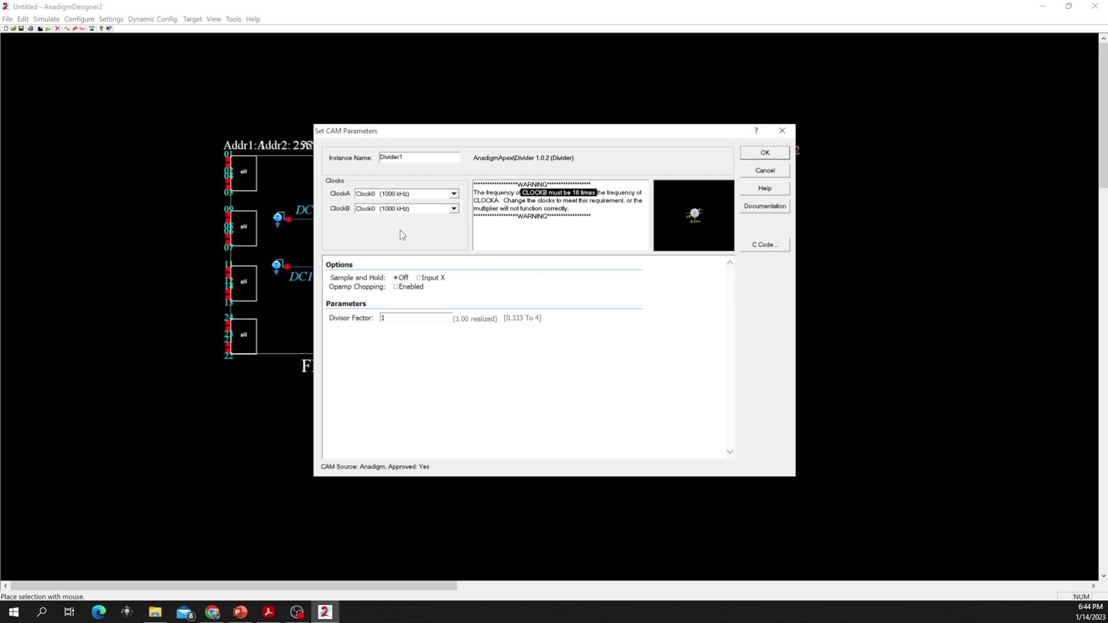
click(405, 209)
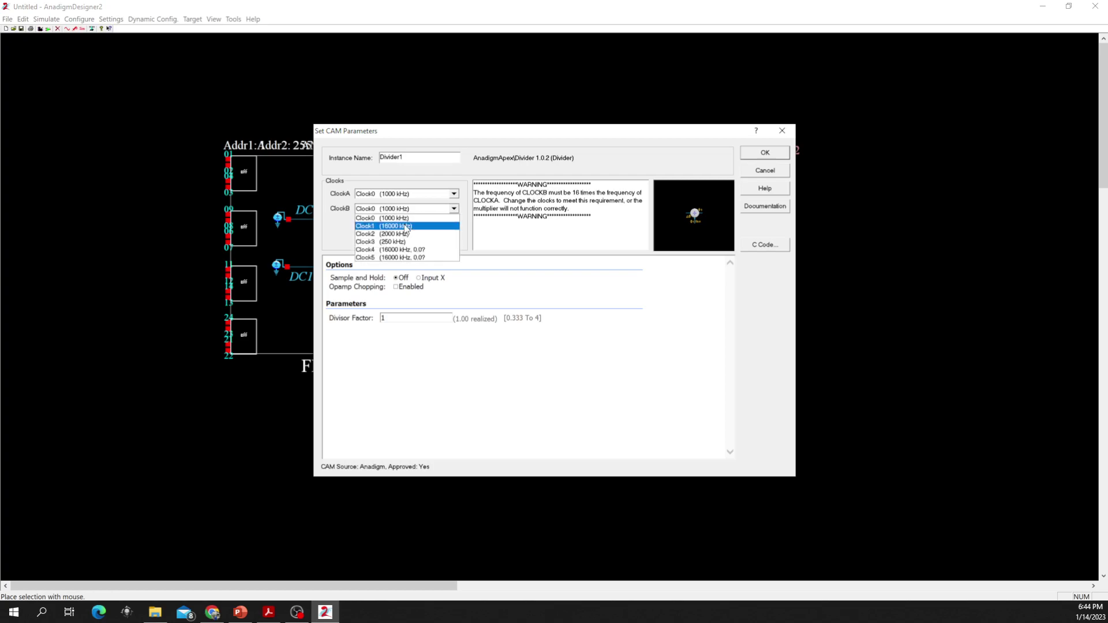
click(405, 227)
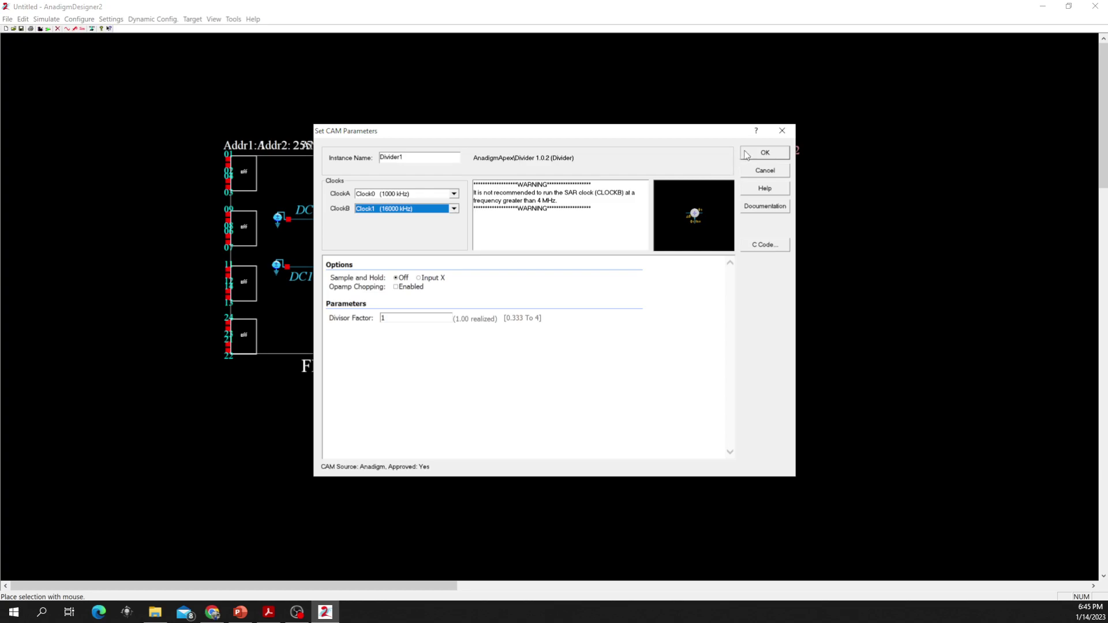
click(765, 154)
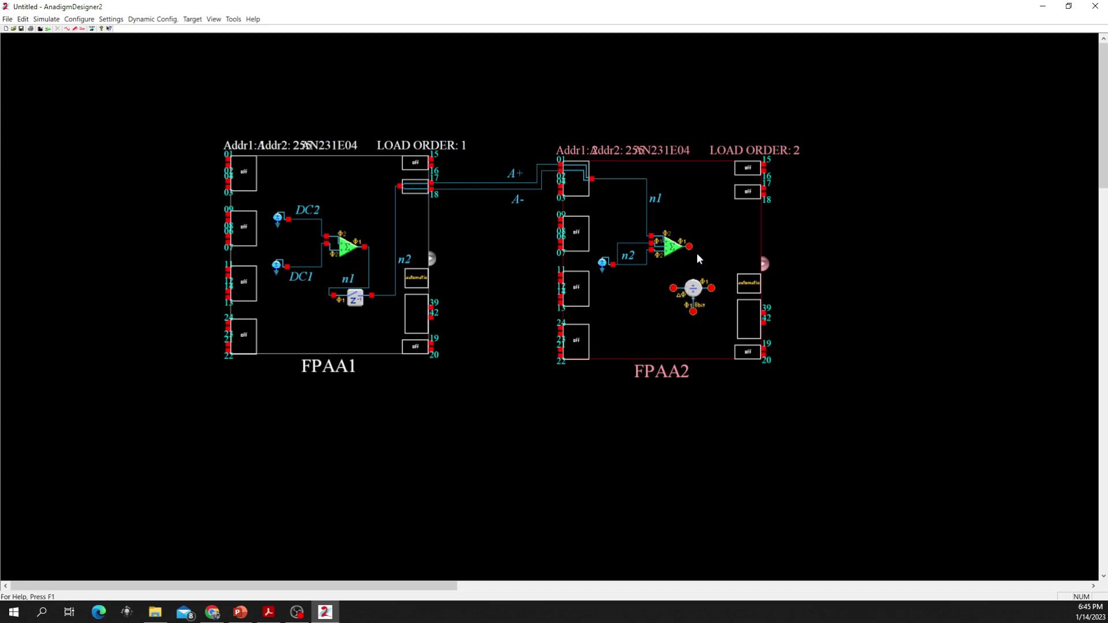
Wire the SumDiff output to the Divider's lower input and consult the equation for D on the PowerPoint slide.
drag(695, 248, 693, 312)
click(260, 615)
click(258, 615)
click(241, 613)
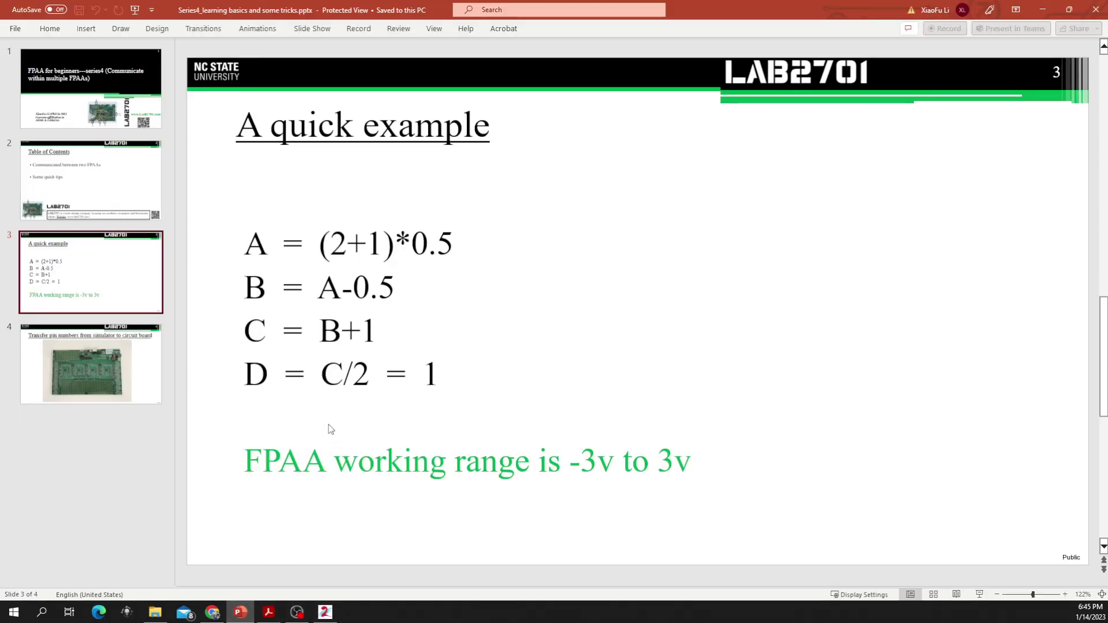
Return to AnadigmDesigner2 and wire the Divider's X input to the DC source net n2 in FPAA2.
click(325, 612)
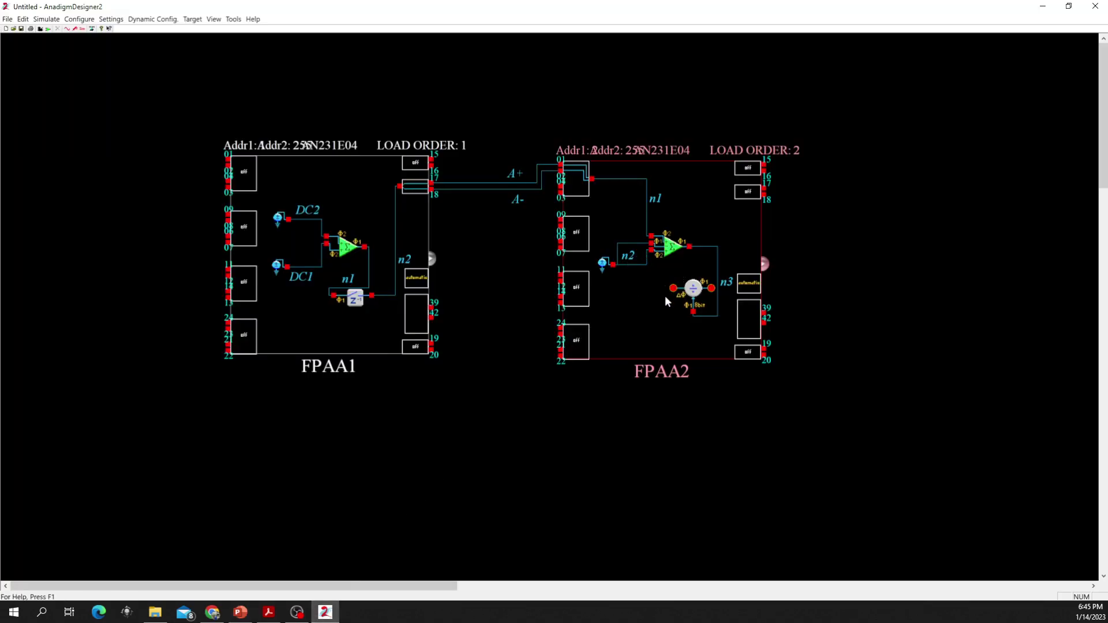
drag(675, 285, 647, 277)
Read the Divider's documentation for its transfer function and the roles of inputs X and Y, and close its parameters.
double_click(691, 290)
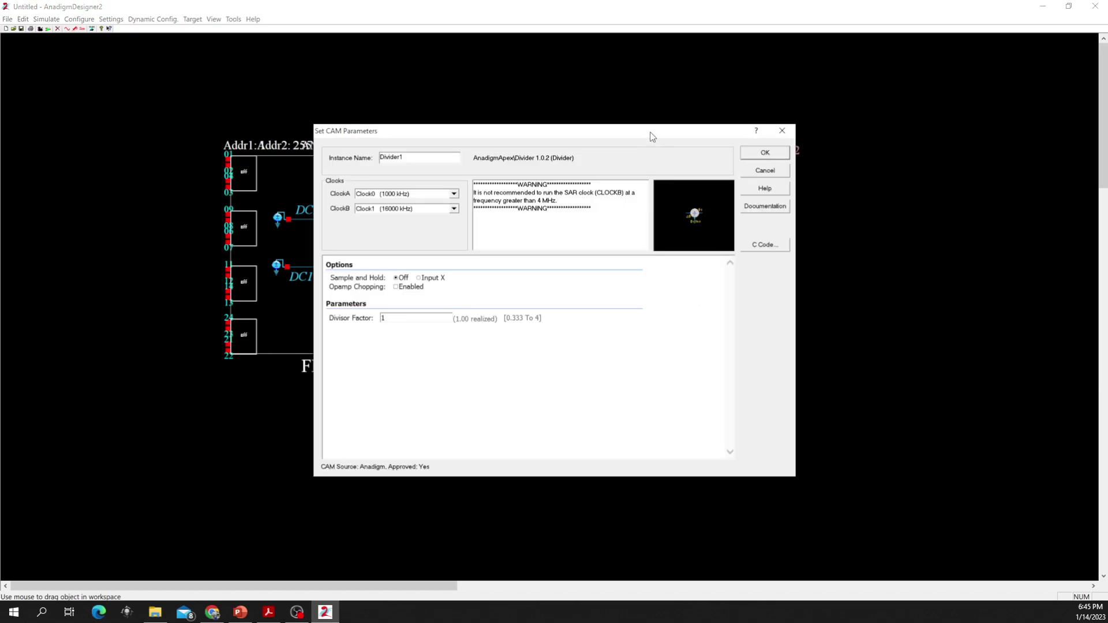
drag(643, 136, 408, 140)
click(515, 214)
scroll(528, 327, down, 15)
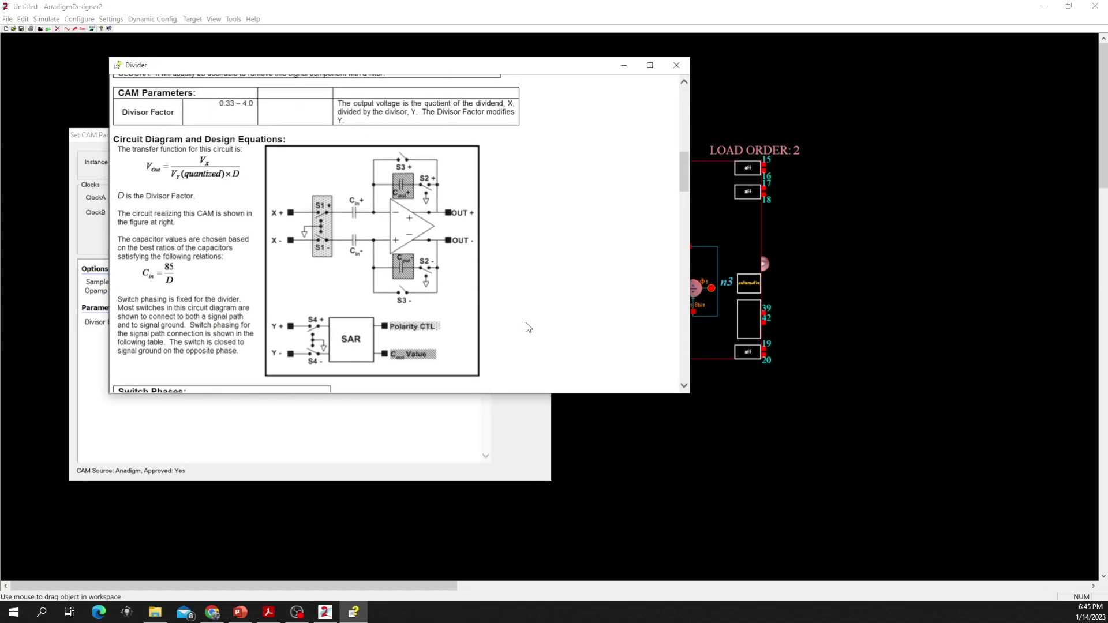
scroll(529, 327, up, 2)
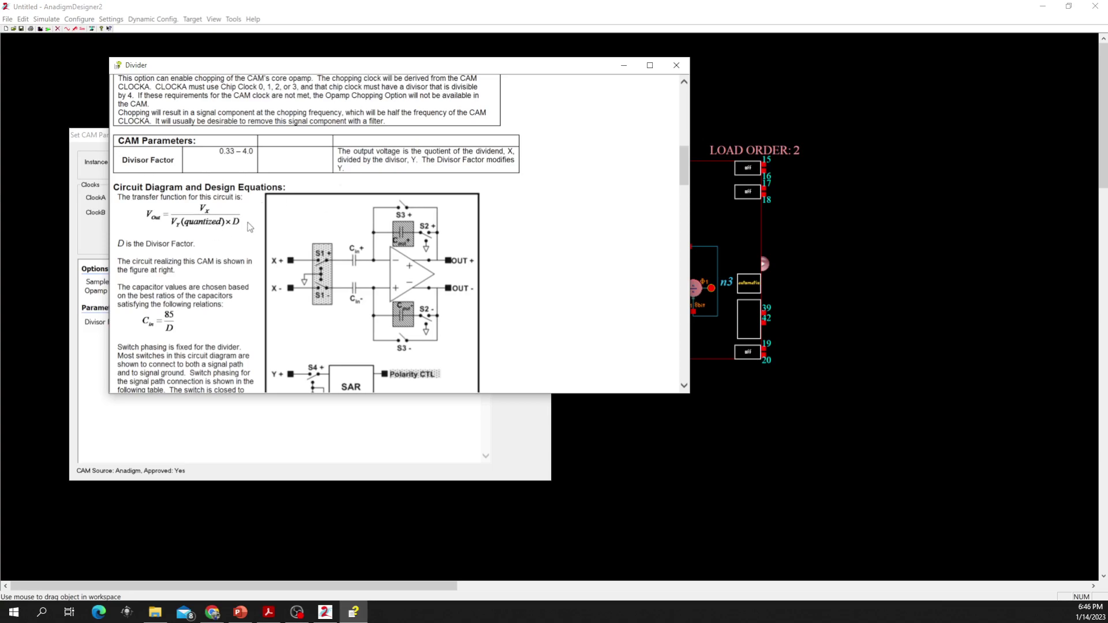
scroll(461, 227, up, 10)
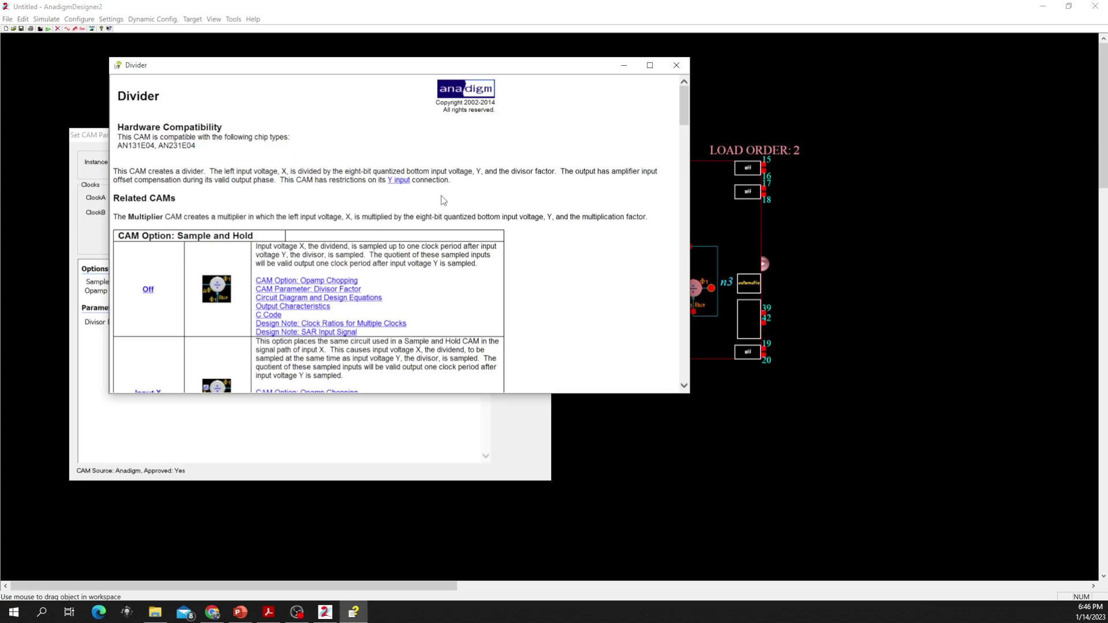
drag(289, 172, 481, 171)
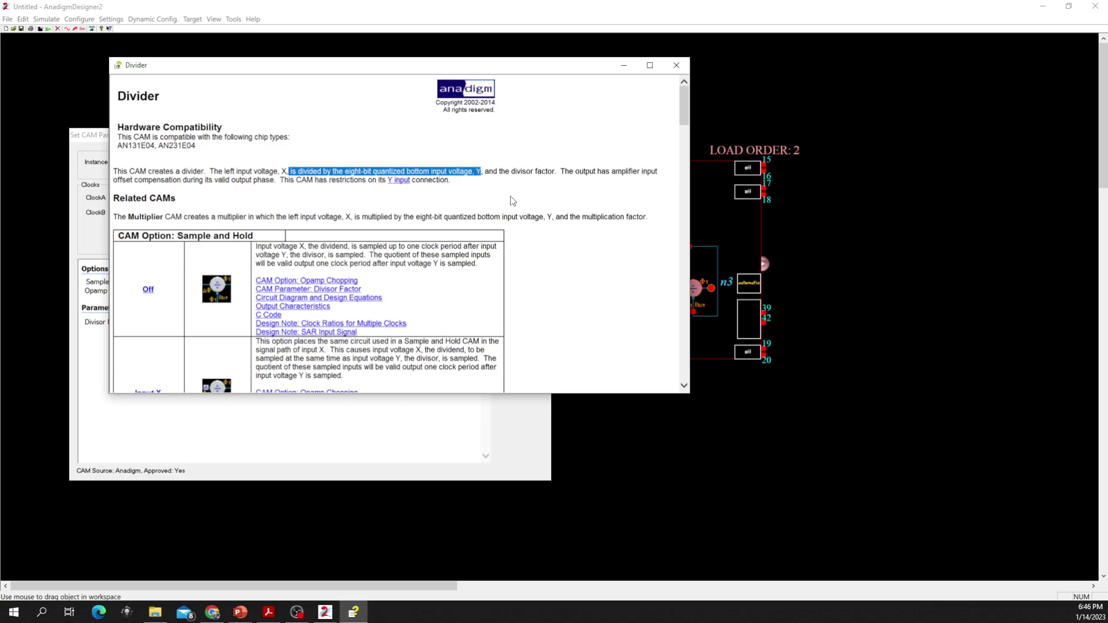
click(515, 196)
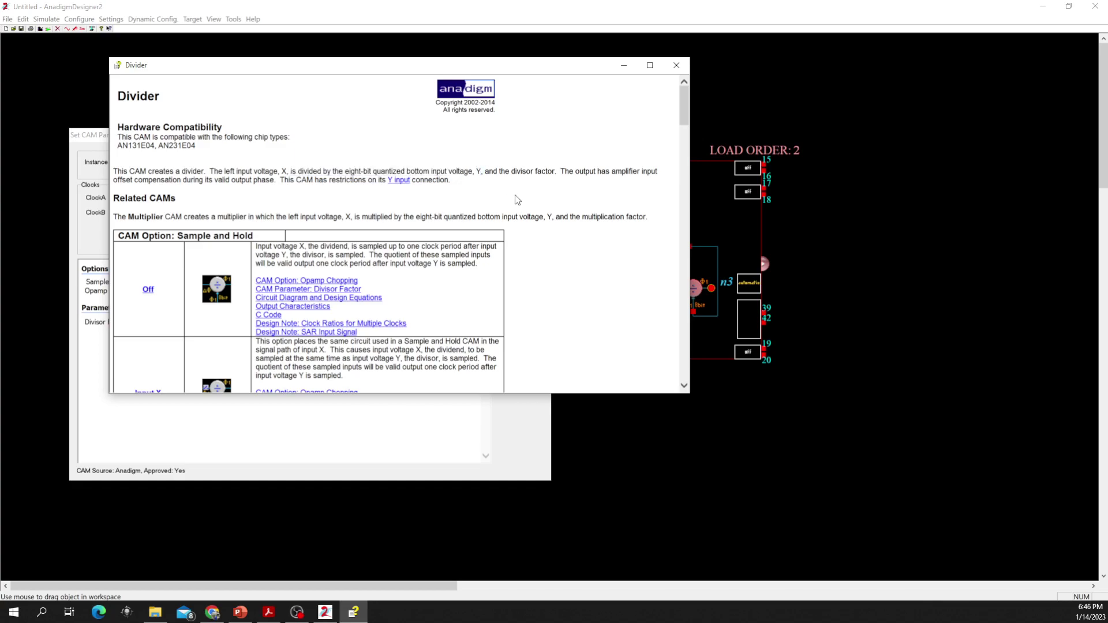
drag(574, 64, 479, 107)
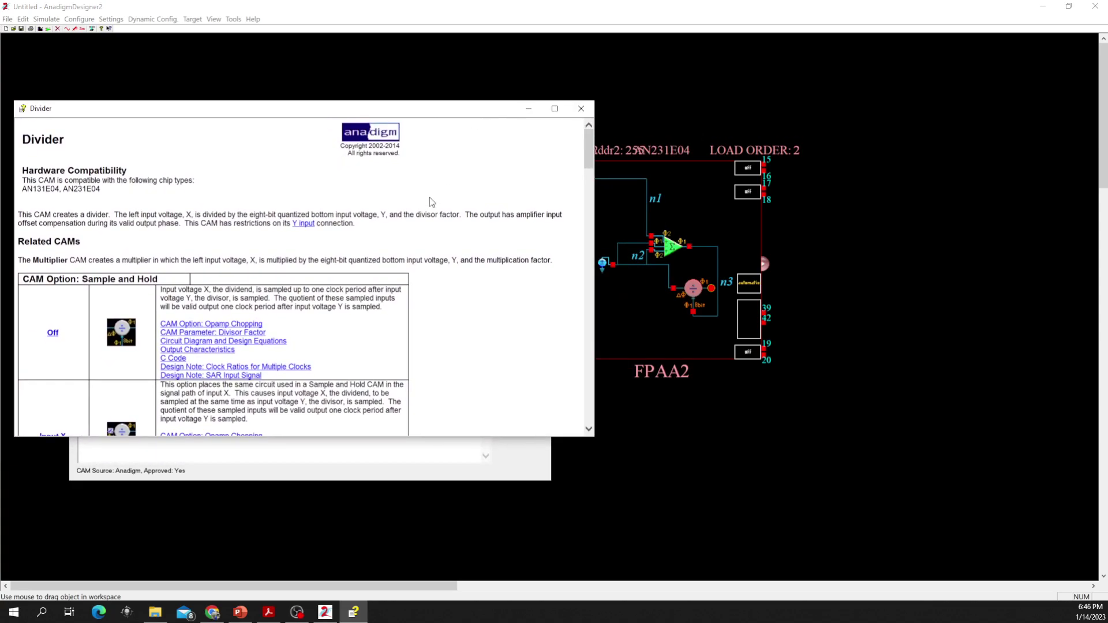
click(581, 109)
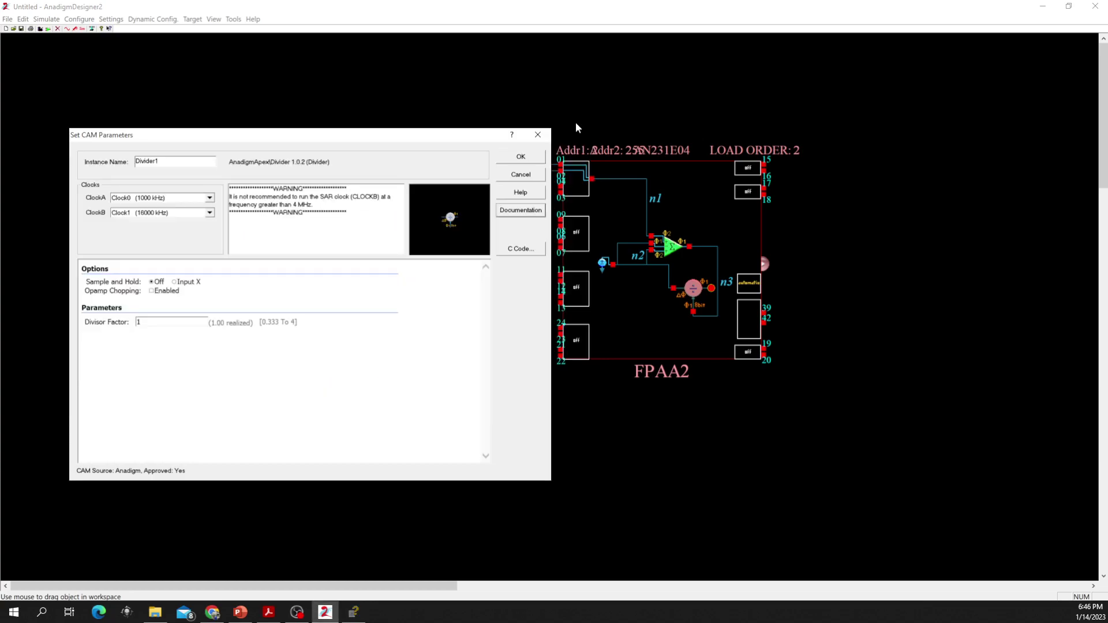
drag(468, 136, 455, 127)
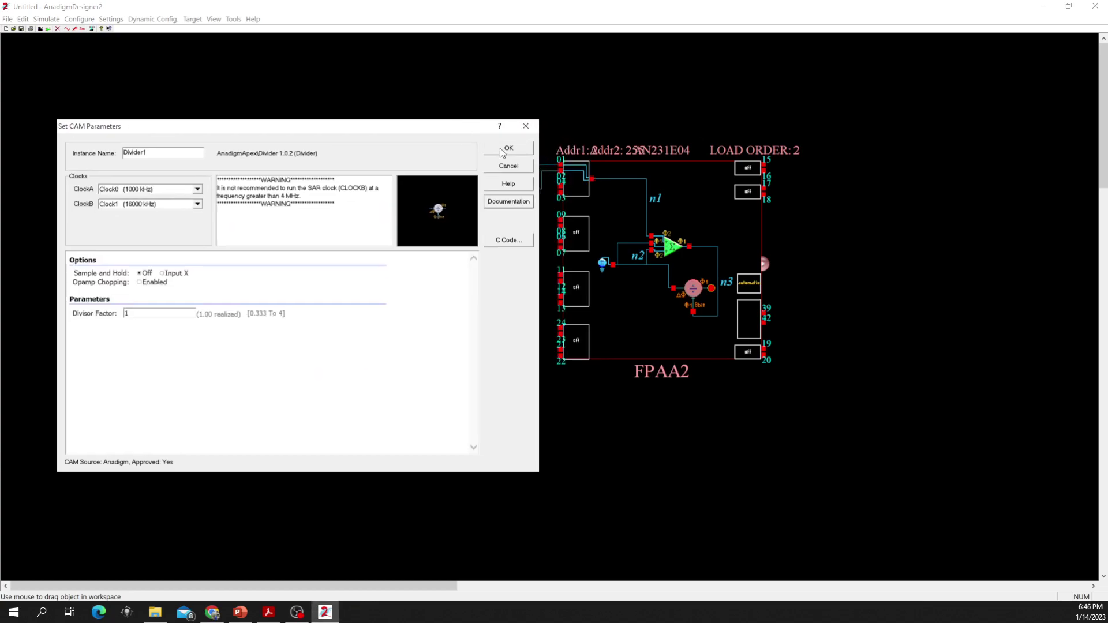
click(526, 126)
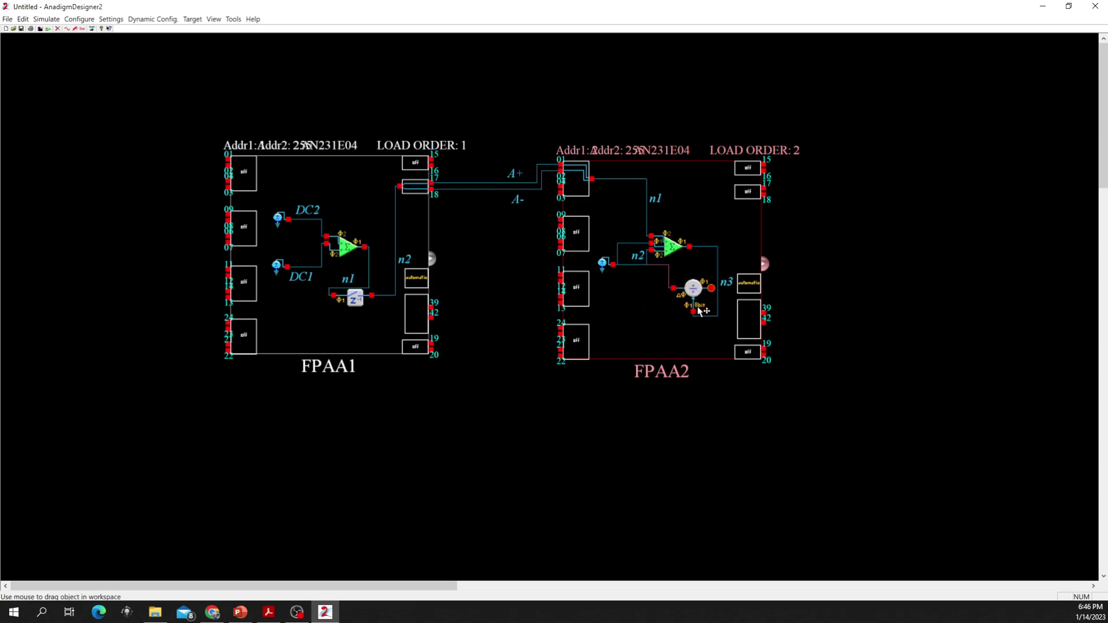
Delete both Divider input wires, and rewire the SumDiff output to its X input and net n2 to its Y input.
key(Delete)
click(717, 265)
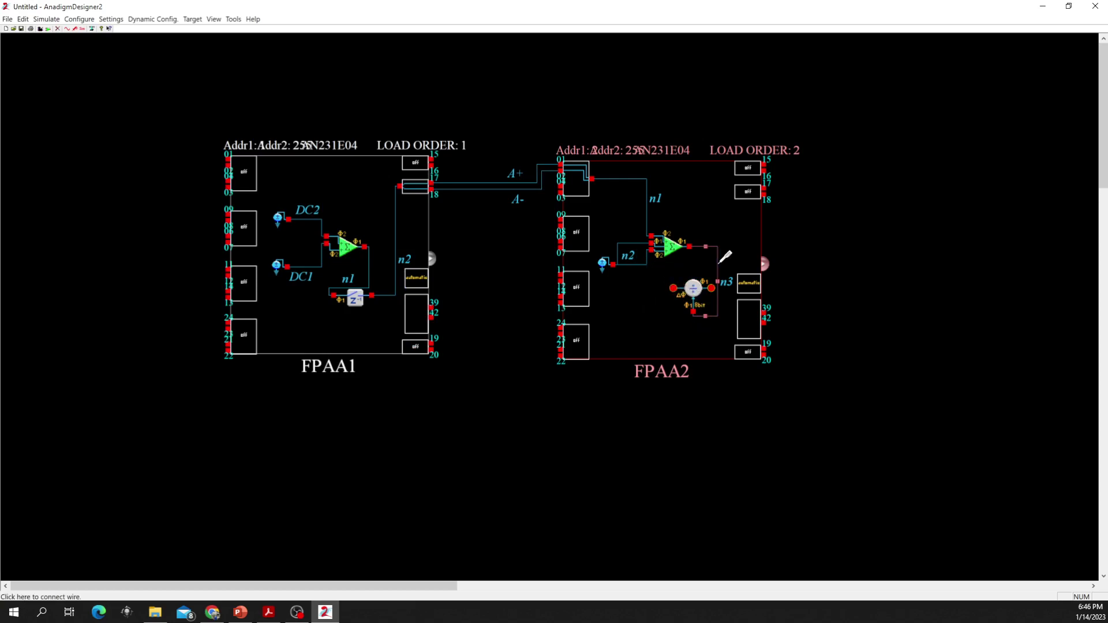
key(Delete)
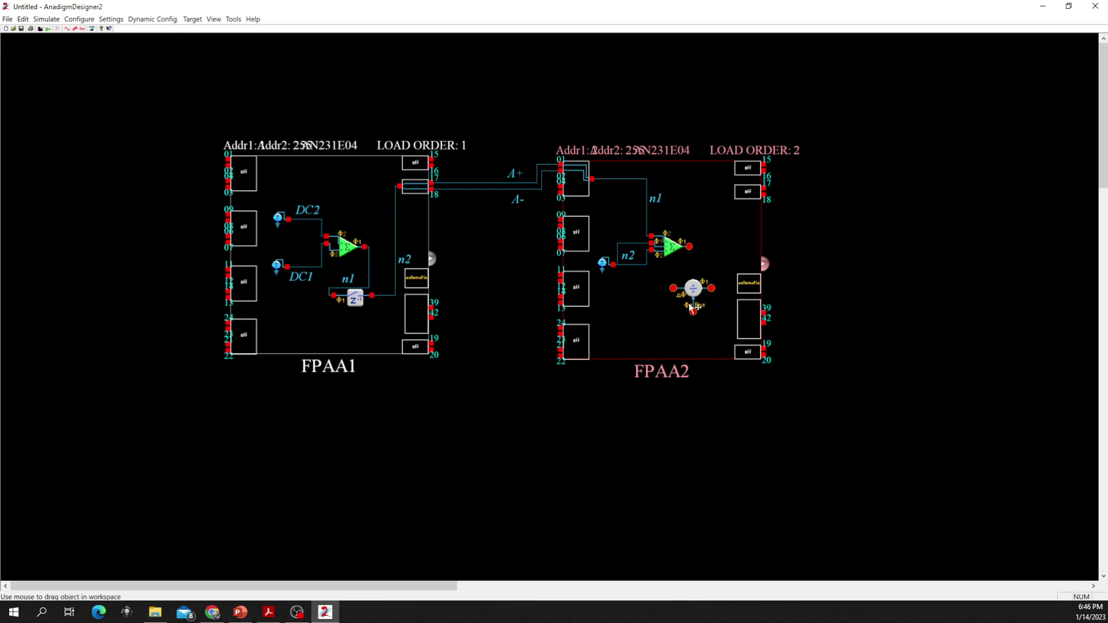
drag(692, 312, 692, 249)
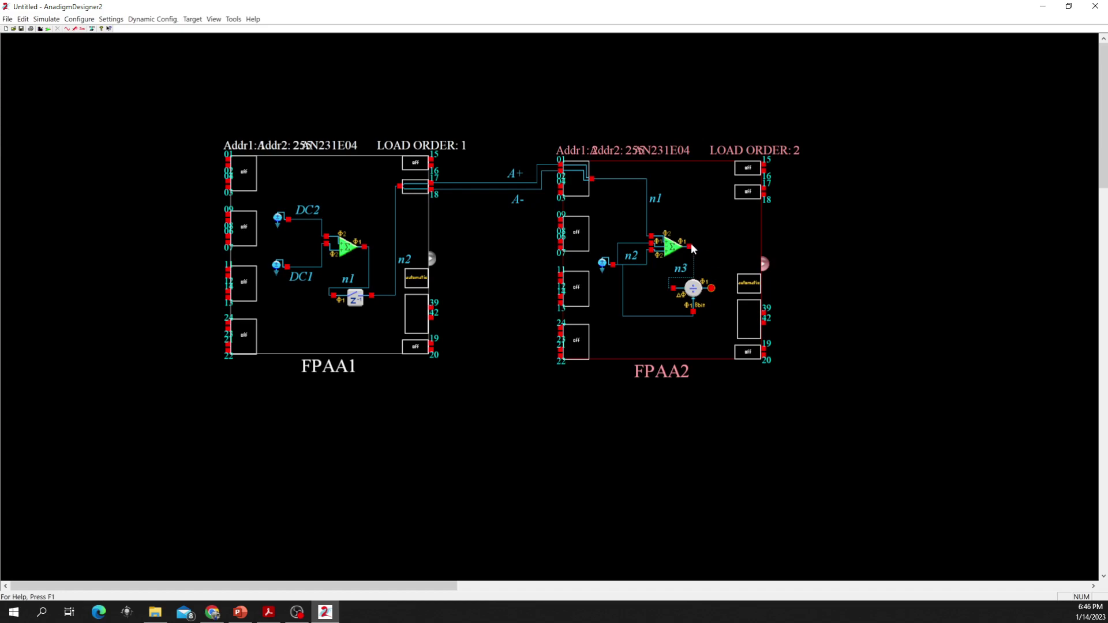
click(693, 260)
Set the Divider's Sample and Hold option to Input X and accept the parameters.
double_click(692, 287)
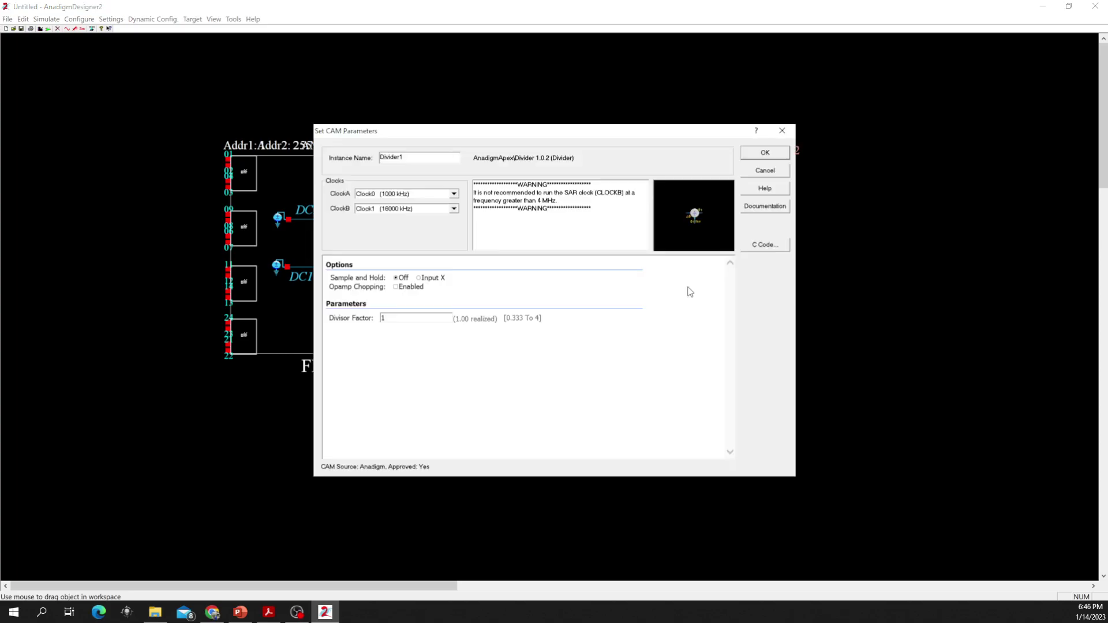
click(431, 278)
drag(644, 139, 532, 160)
click(659, 176)
click(711, 250)
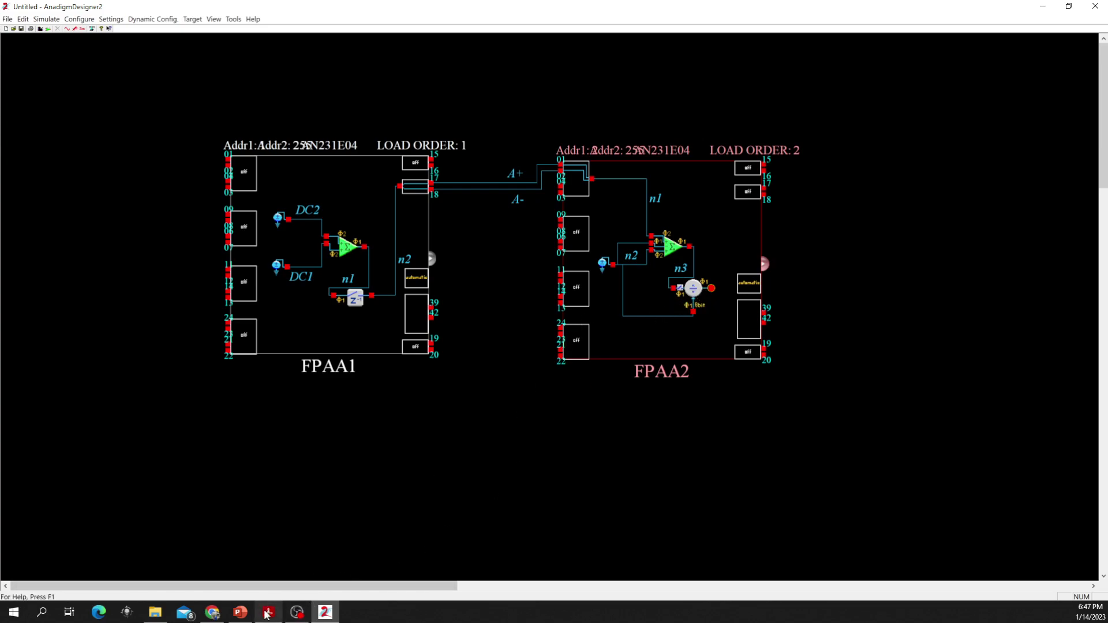
Consult the equation for D on the PowerPoint slide and check the Divider's documentation for how X is divided by Y.
click(241, 612)
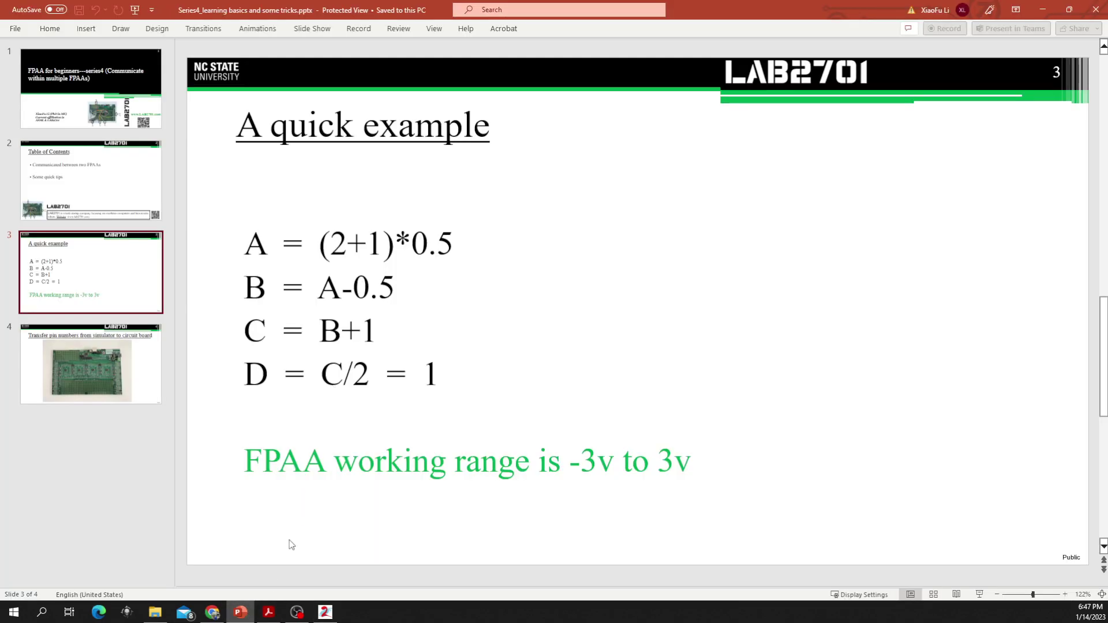
click(325, 612)
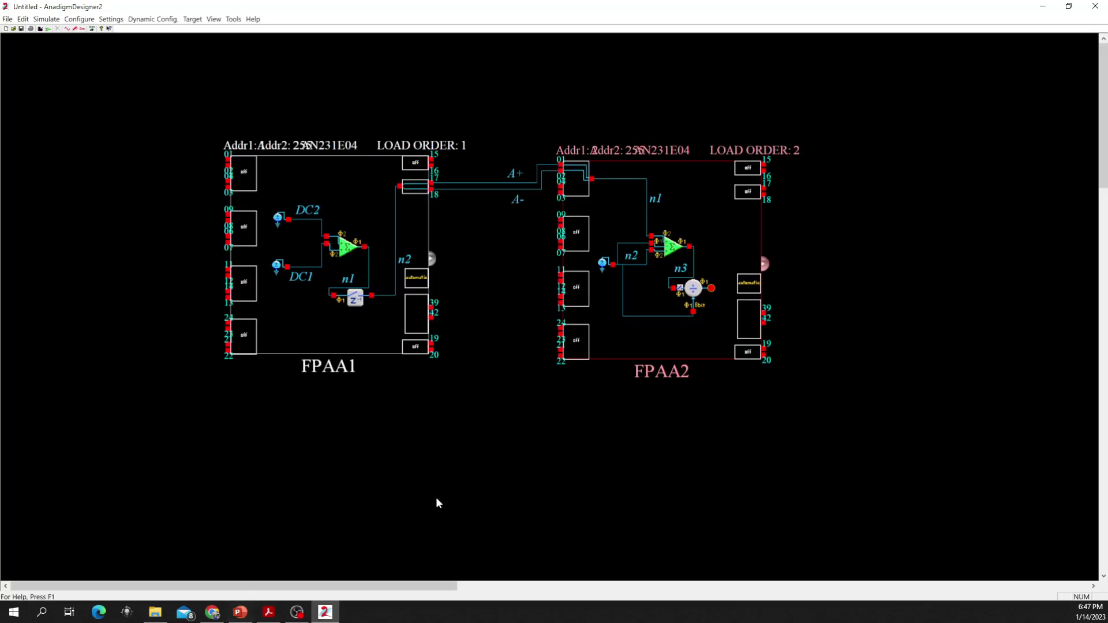
double_click(695, 288)
click(765, 206)
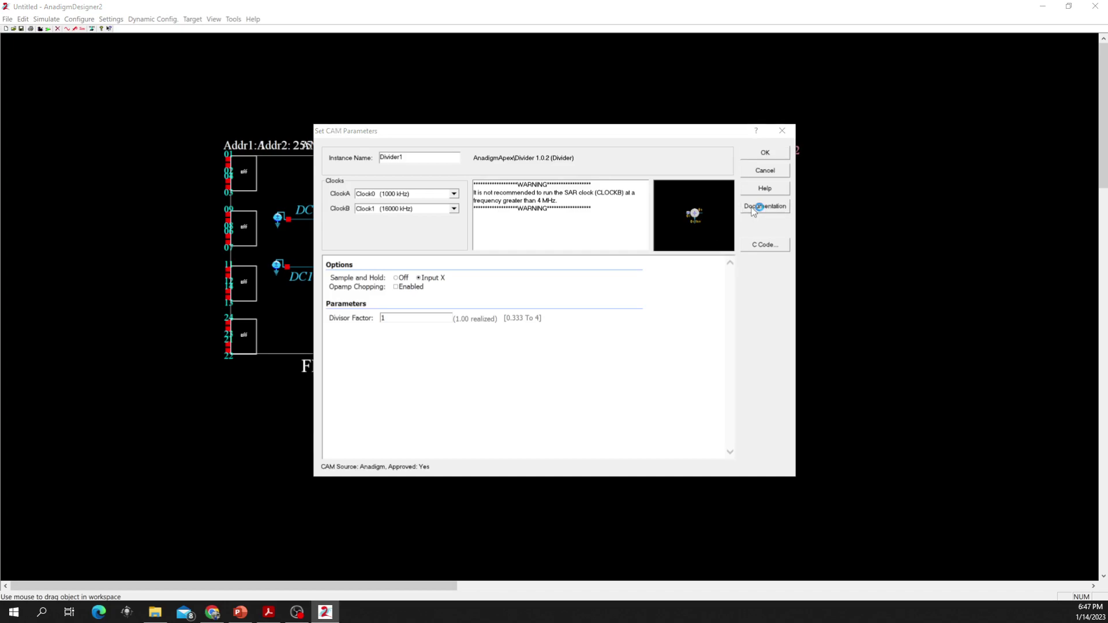
scroll(421, 275, down, 8)
scroll(421, 277, down, 5)
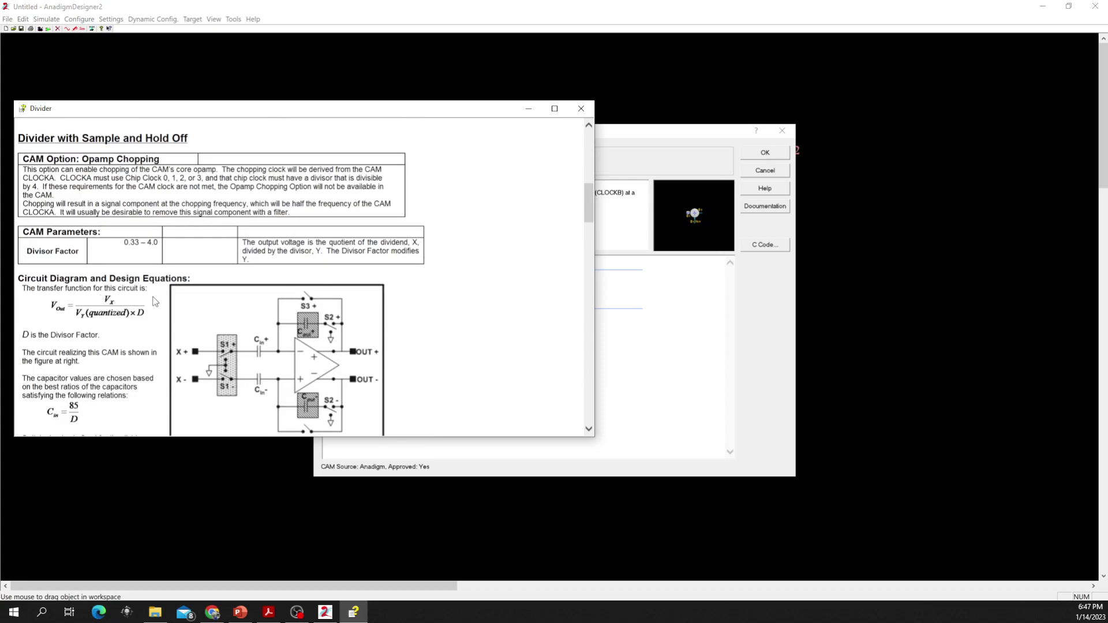
scroll(160, 302, up, 3)
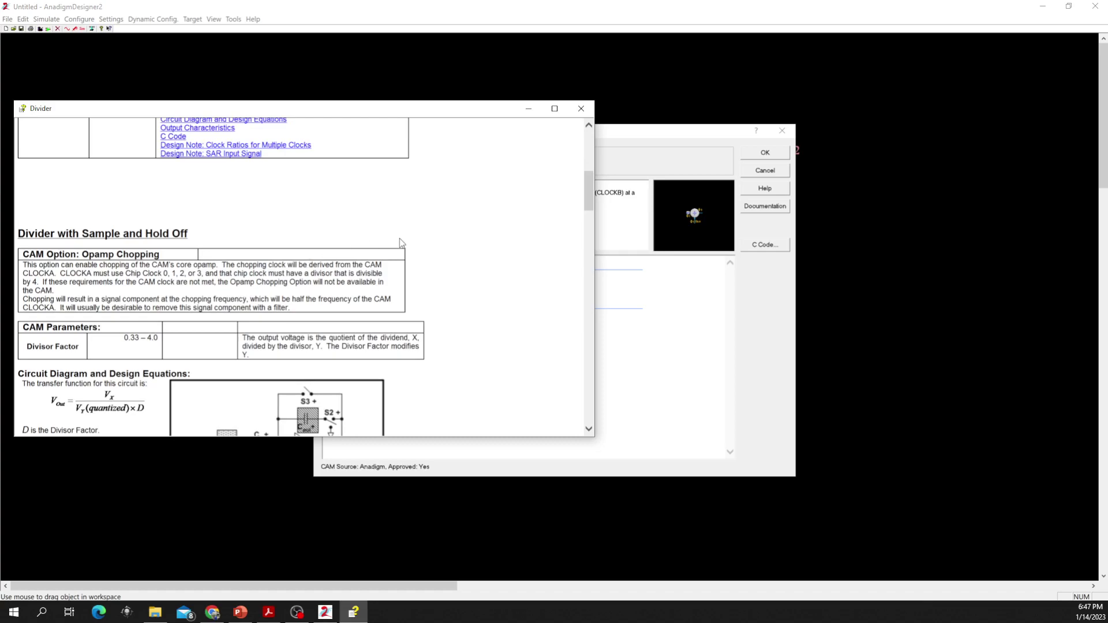
scroll(400, 238, up, 10)
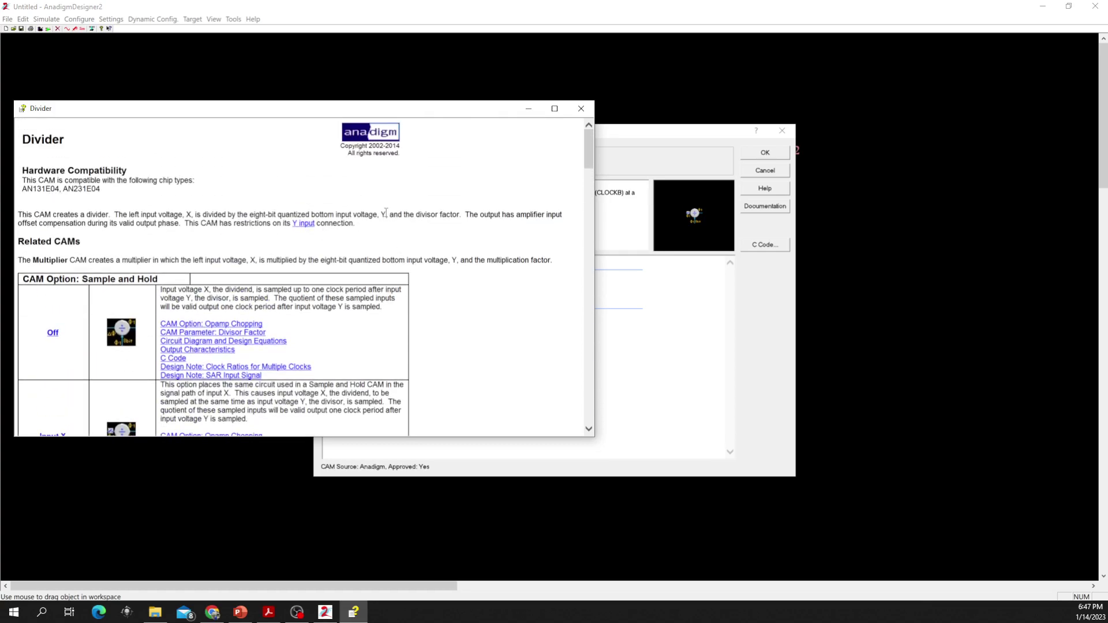
drag(215, 214, 402, 215)
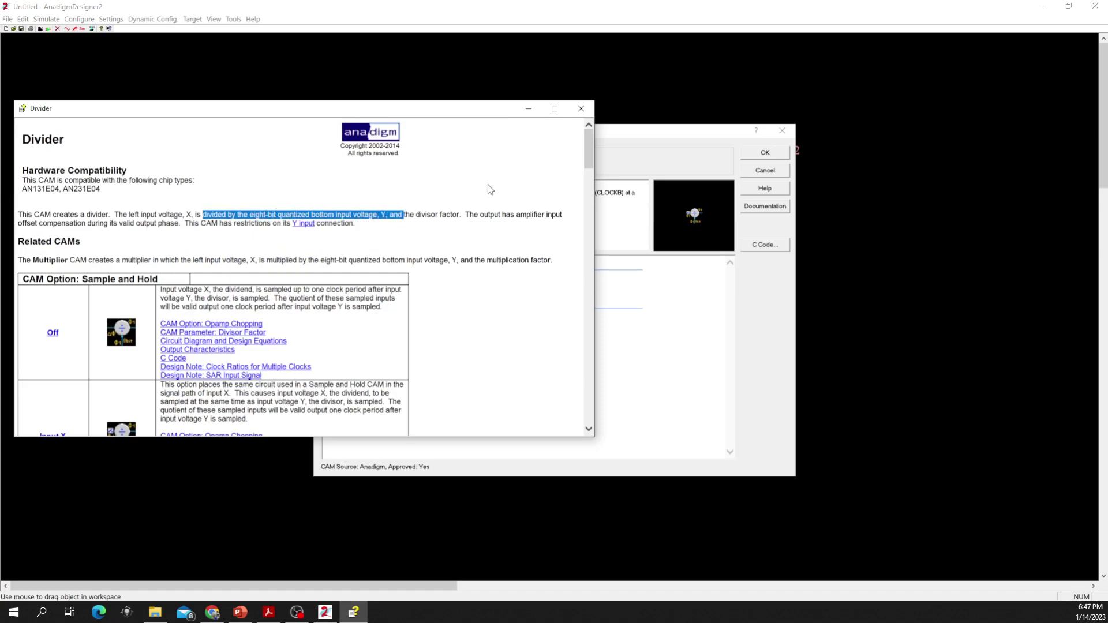
click(581, 107)
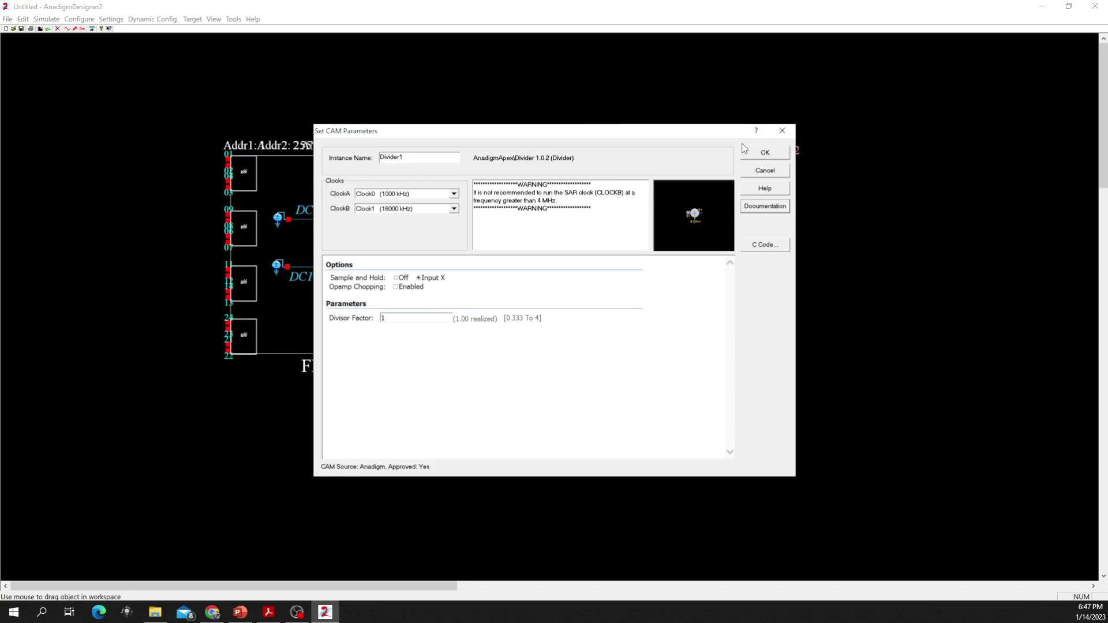
click(762, 153)
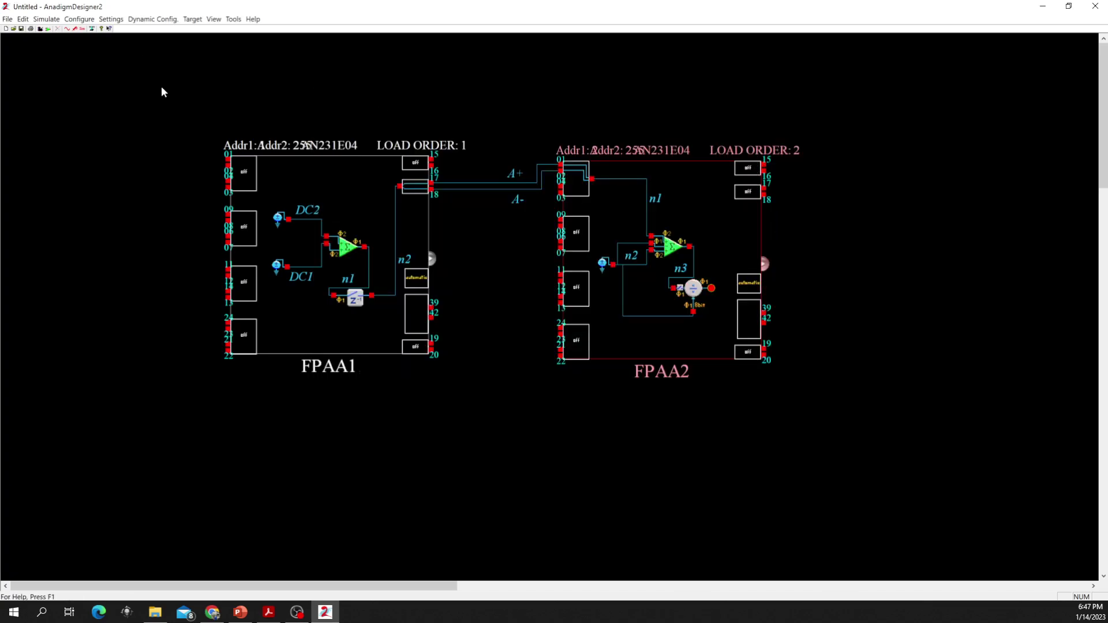
click(60, 20)
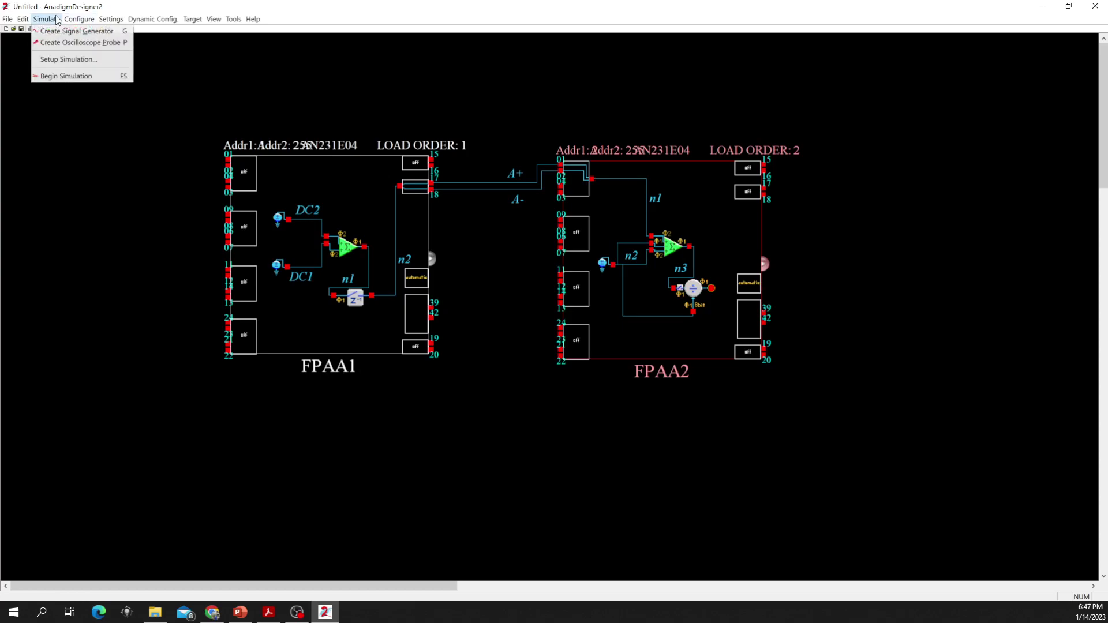
click(78, 60)
drag(516, 199, 270, 188)
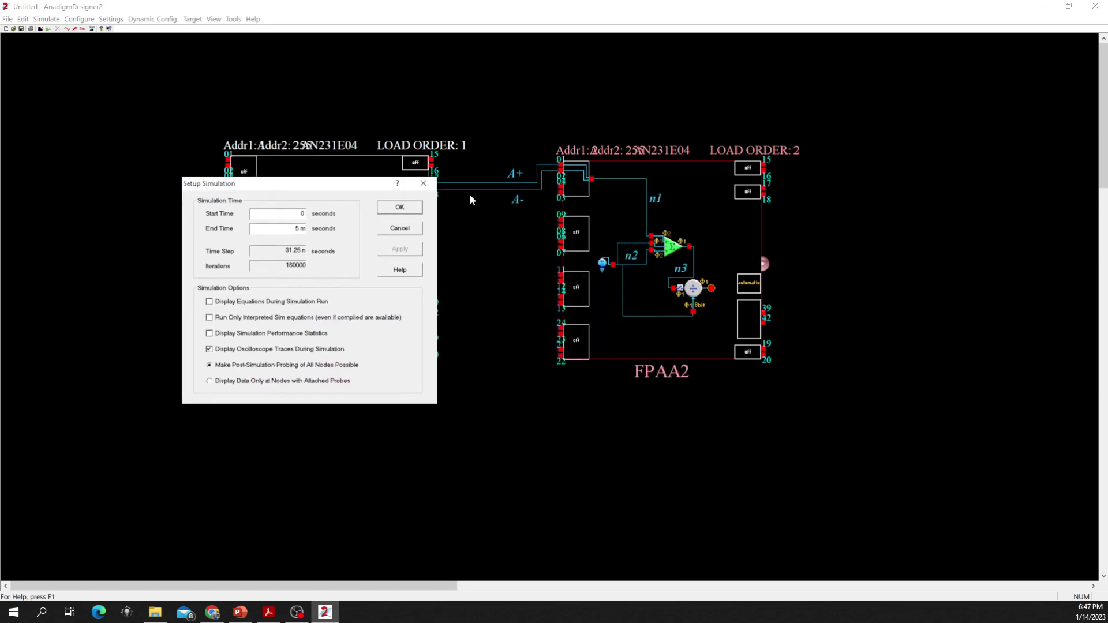
click(432, 186)
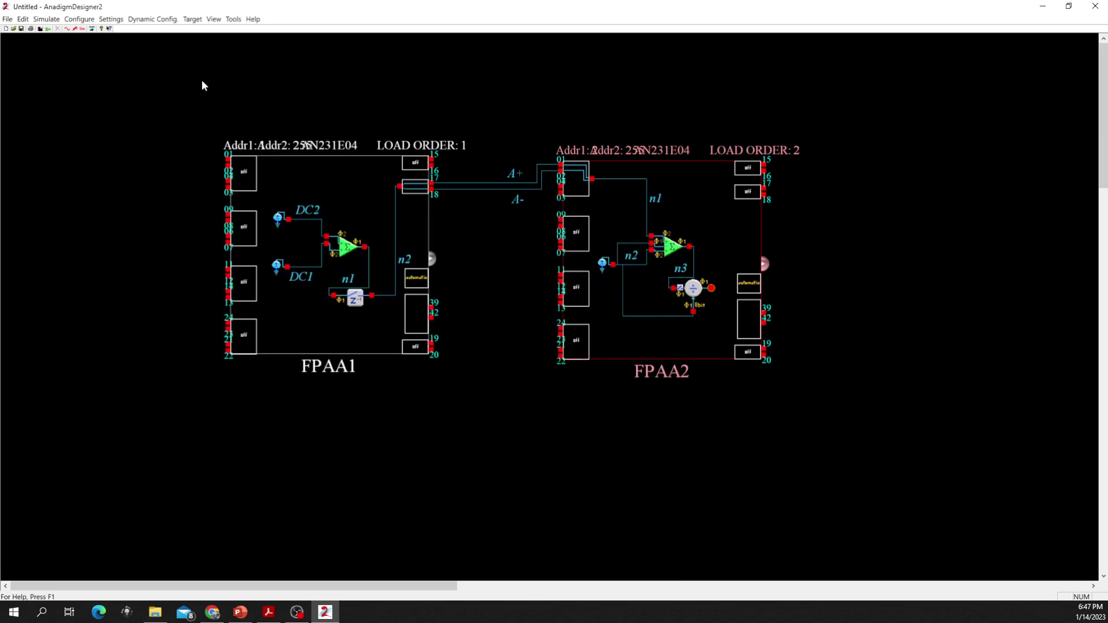
Attach an oscilloscope probe to the Divider's output in FPAA2.
click(75, 29)
click(721, 282)
right_click(710, 222)
click(722, 256)
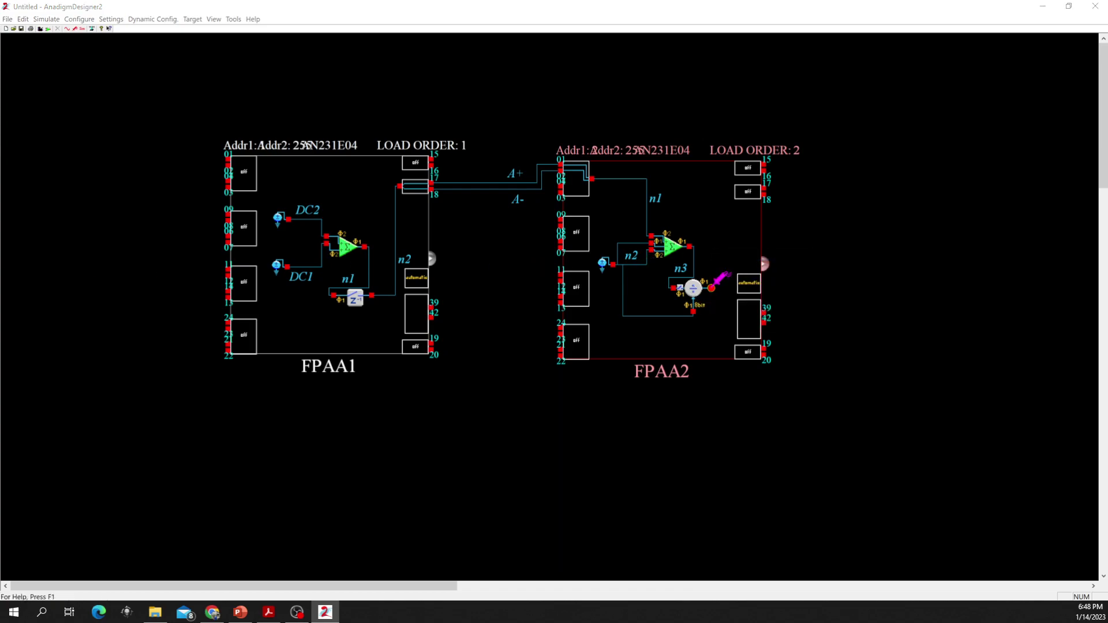
Copy FPAA1's Z block into FPAA2 below the Divider and wire the Divider's output to the copy's input.
right_click(357, 298)
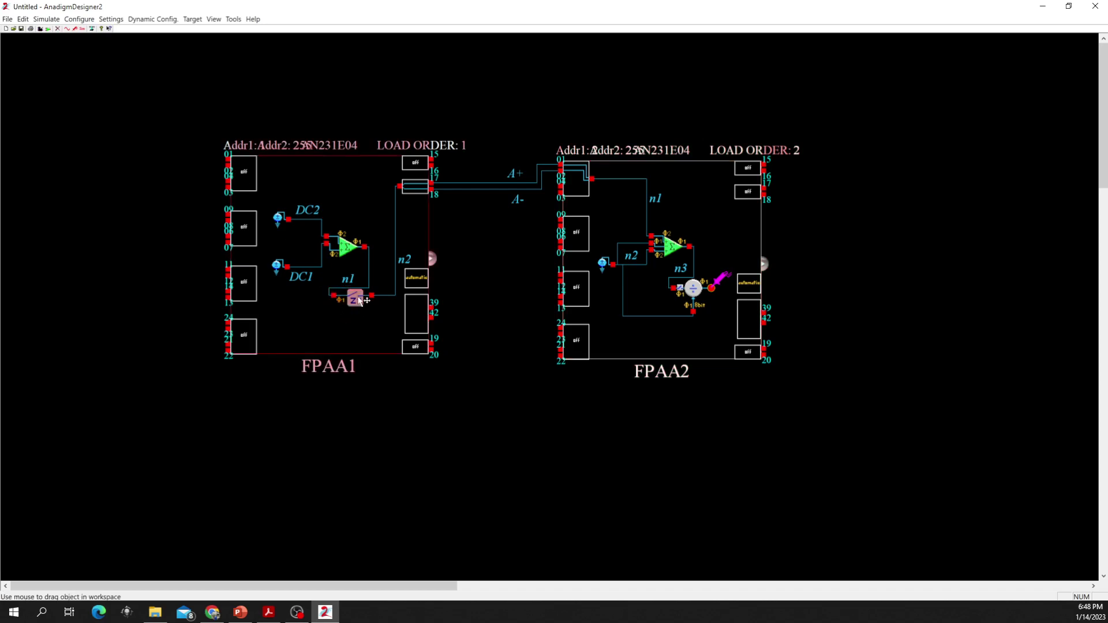
click(375, 382)
click(670, 325)
right_click(662, 324)
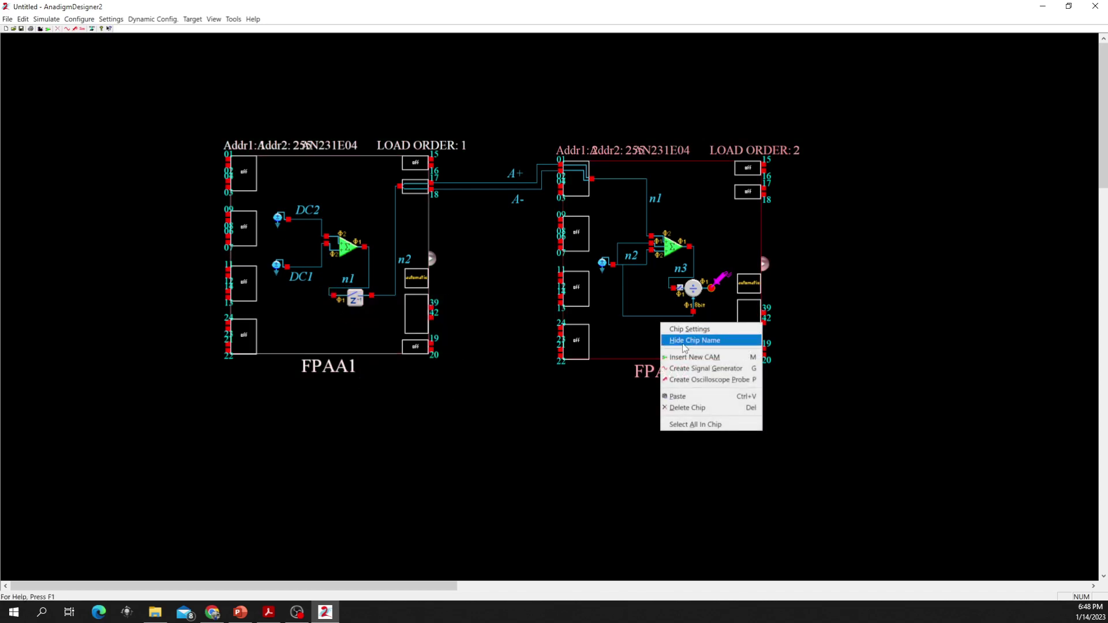
click(684, 398)
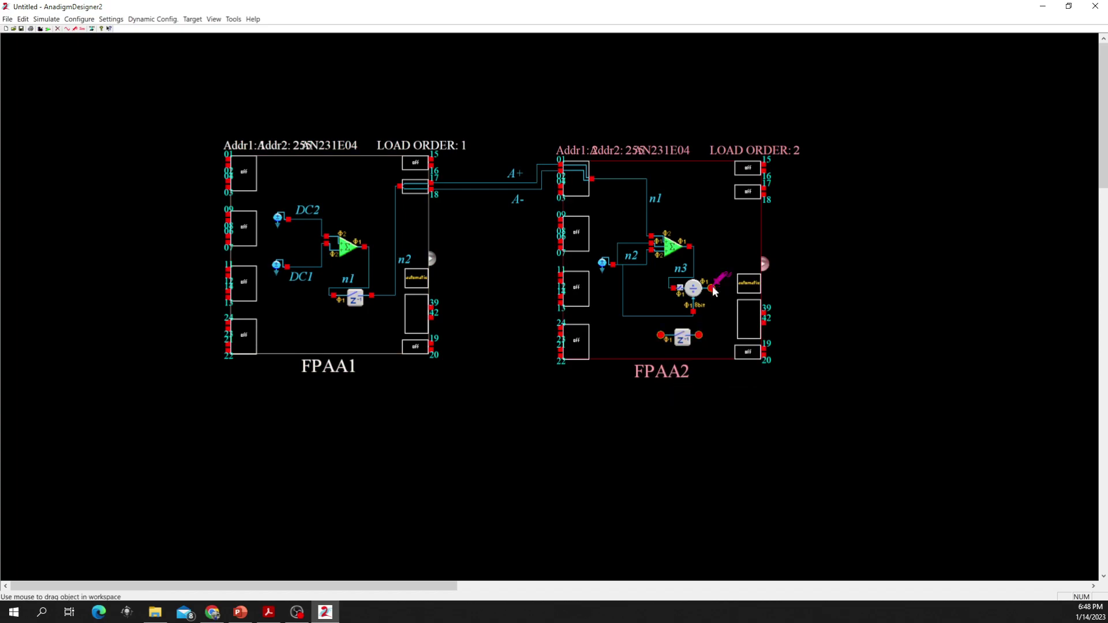
drag(712, 288, 648, 327)
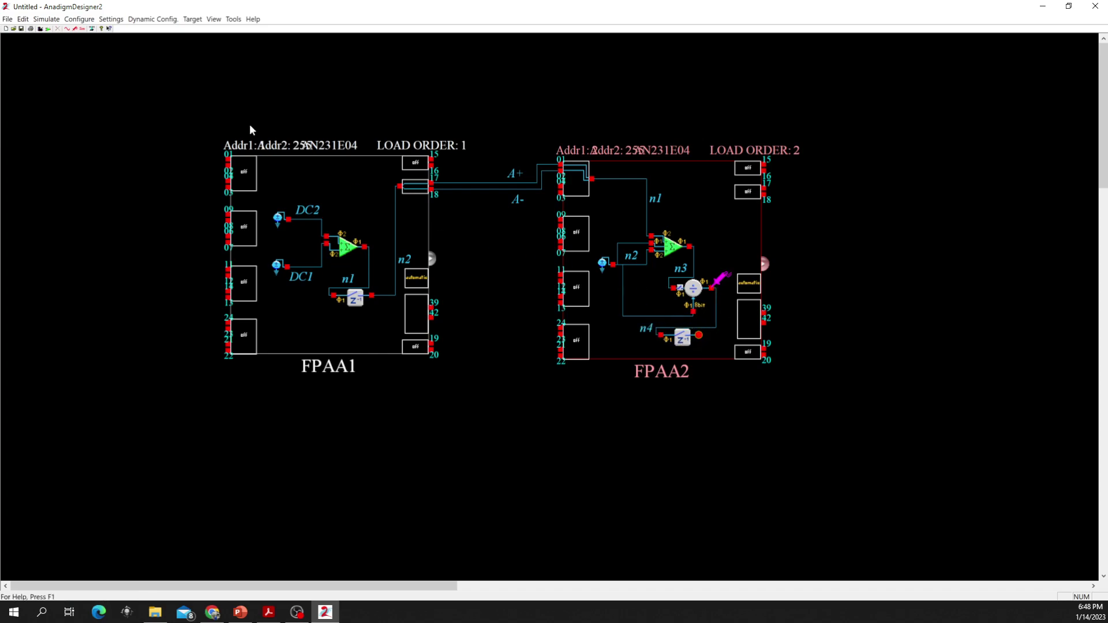
Attach an oscilloscope probe to the Z block's output in FPAA2 and accept the simulation setup with a 5 ms end time.
click(75, 29)
click(699, 334)
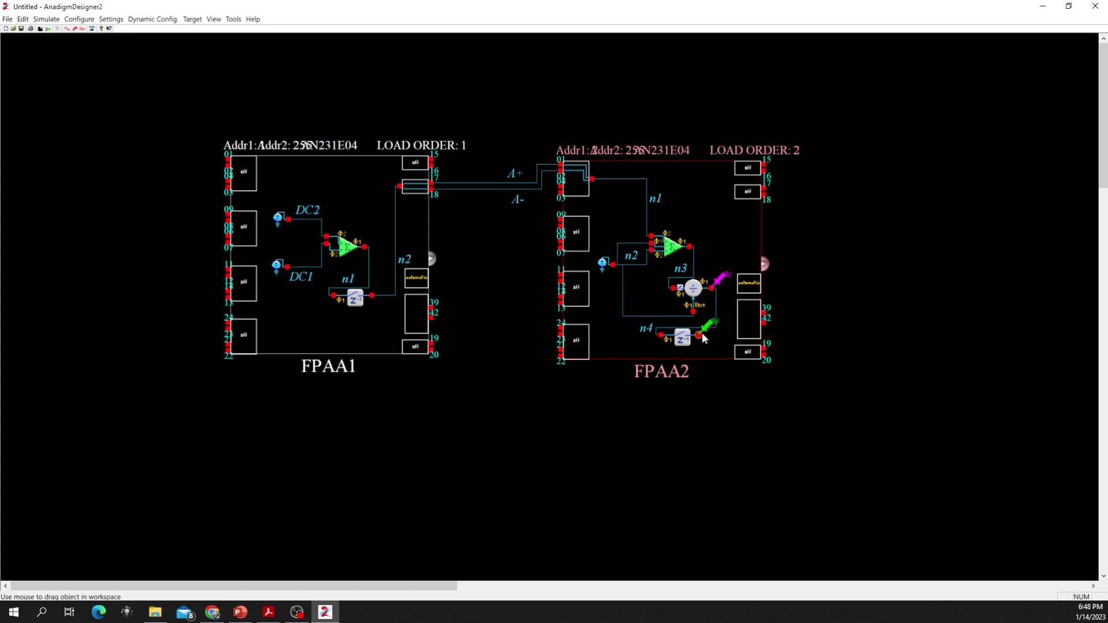
click(46, 19)
click(66, 60)
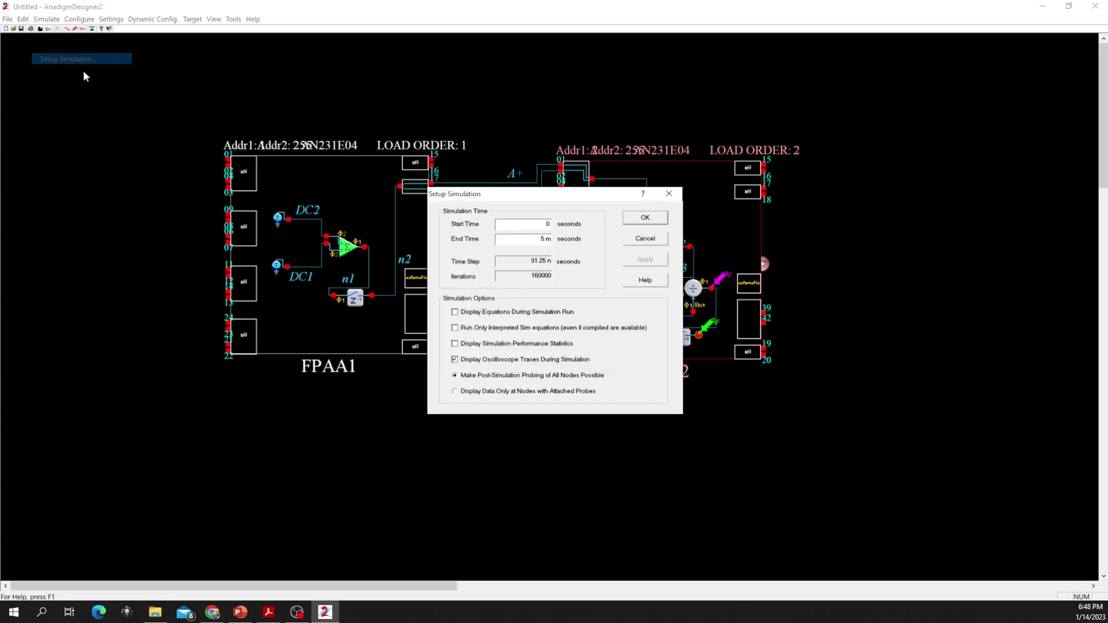
click(623, 222)
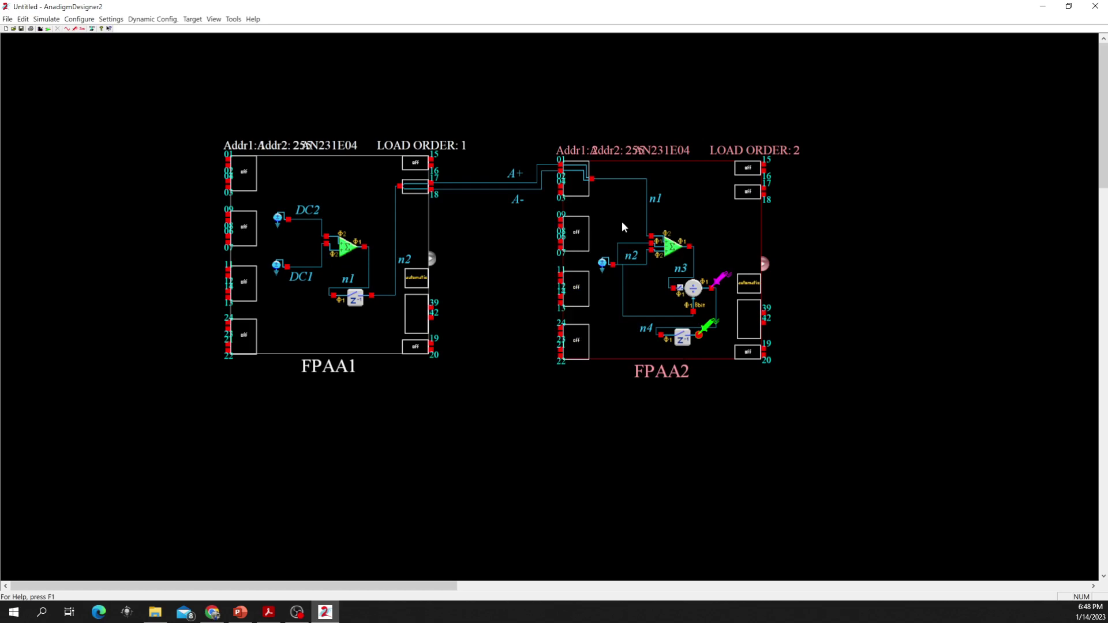
Run the simulation with the oscilloscope display and terminate it early once both traces have been plotted.
click(82, 29)
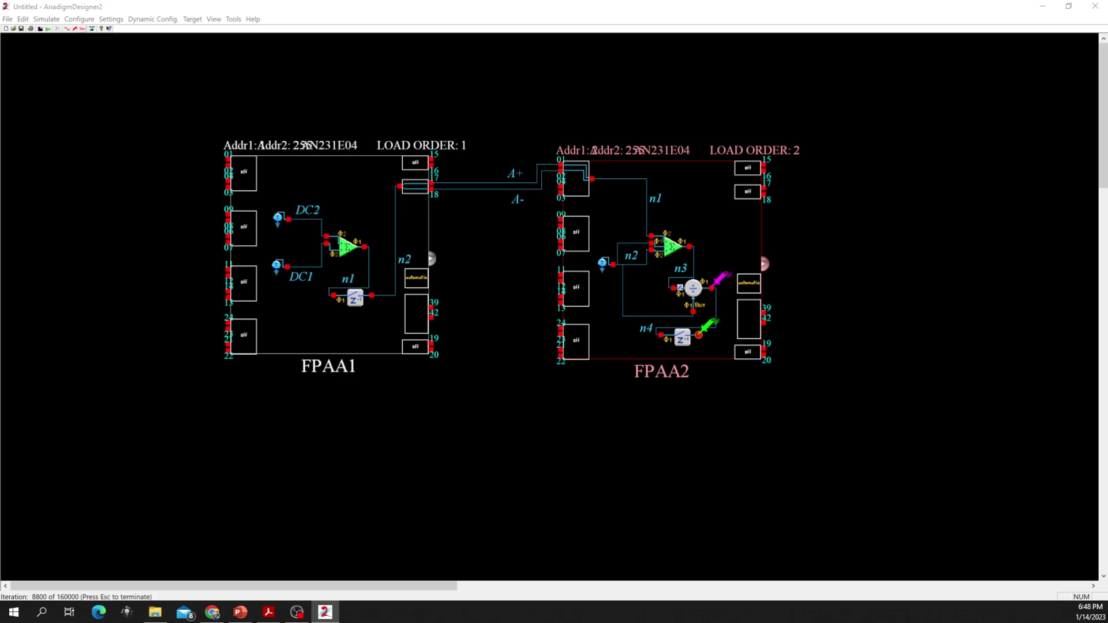
drag(353, 184, 662, 184)
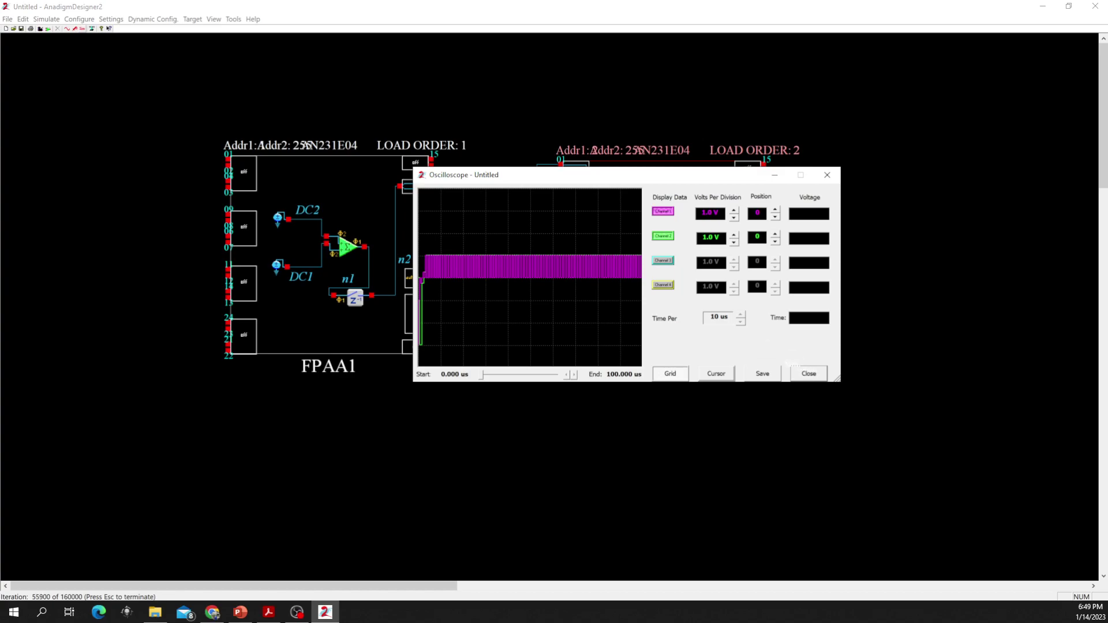
click(825, 175)
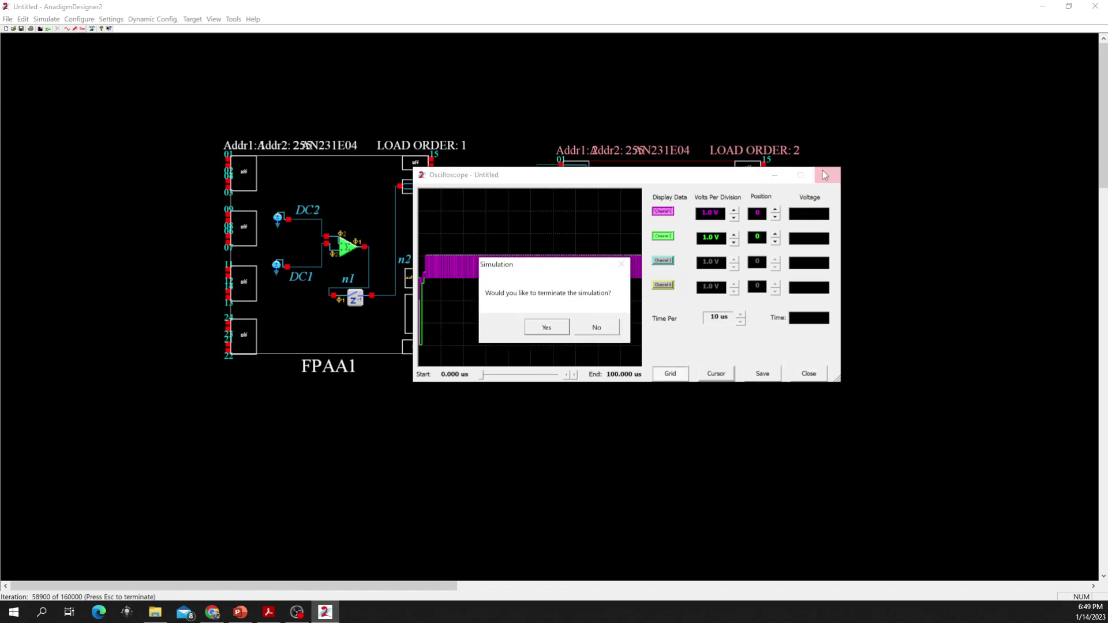
click(536, 329)
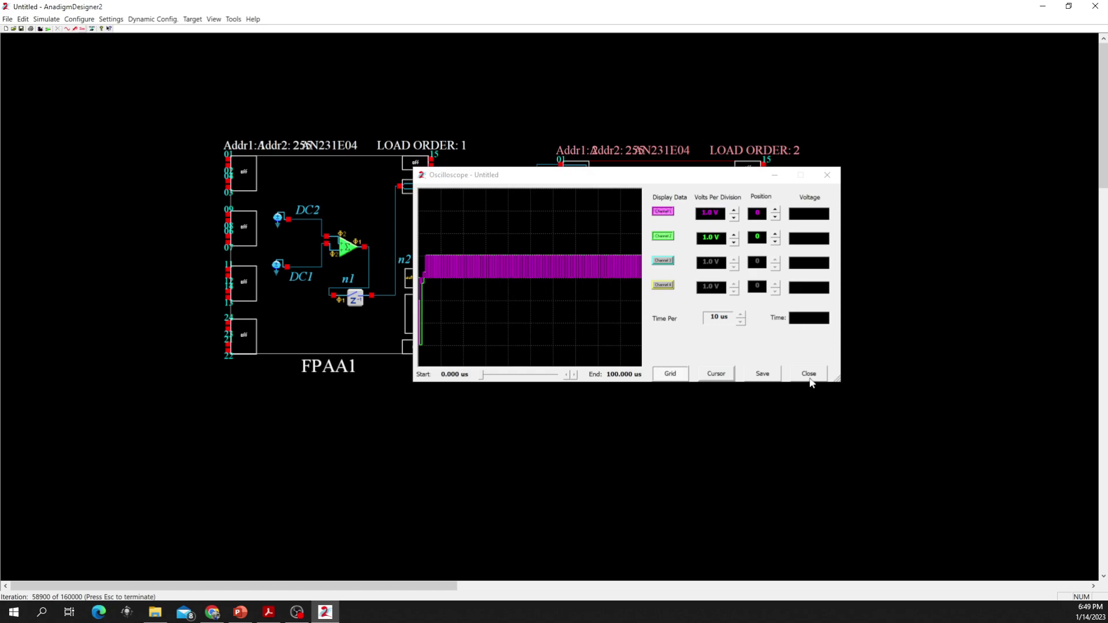
Hide Channel 1 on the oscilloscope and measure Channel 2's steady voltage with the cursor in the window starting at 1.440 ms.
click(663, 211)
drag(667, 178, 611, 216)
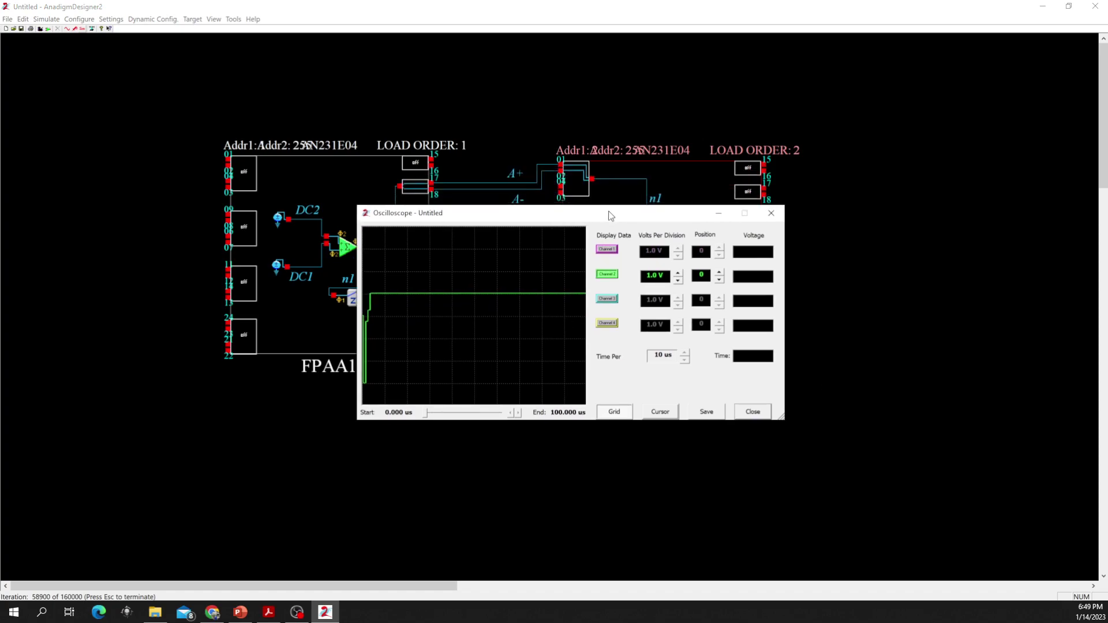
mouse_move(427, 413)
mouse_down()
mouse_move(500, 414)
mouse_move(485, 414)
mouse_up()
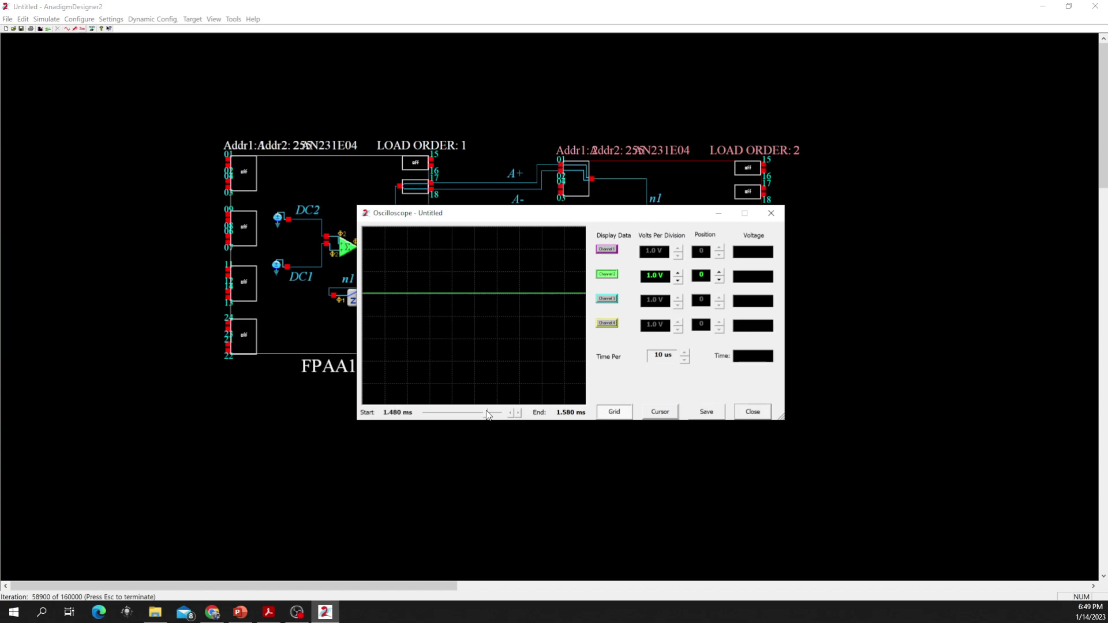
click(667, 416)
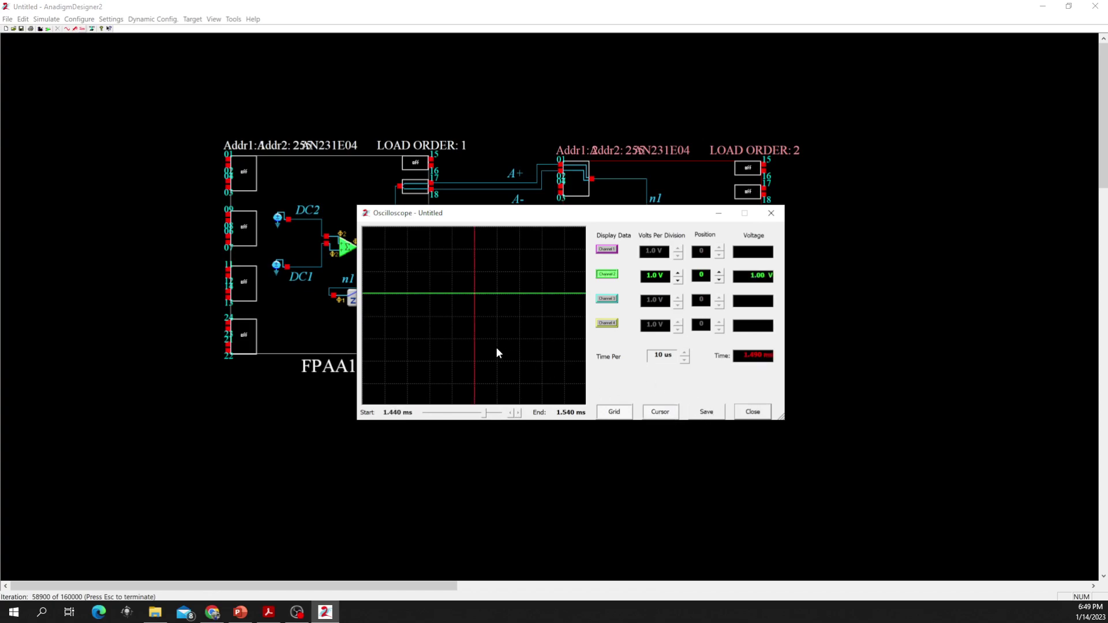
drag(608, 218, 385, 262)
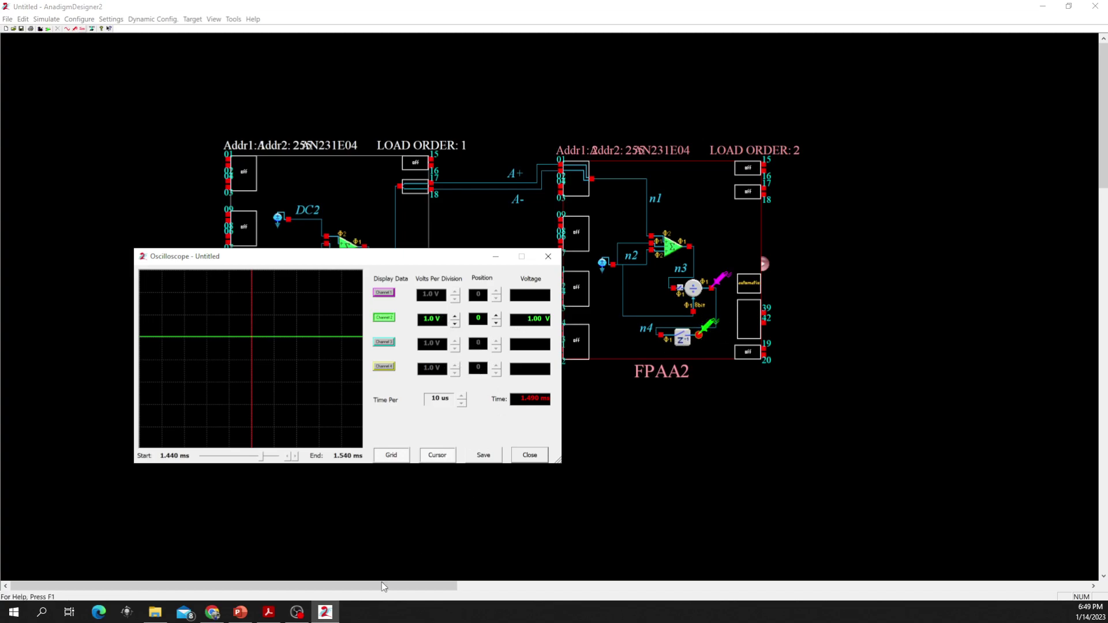
Switch to the PowerPoint slide to compare the simulated output with the equation for D, and return to AnadigmDesigner2.
click(248, 610)
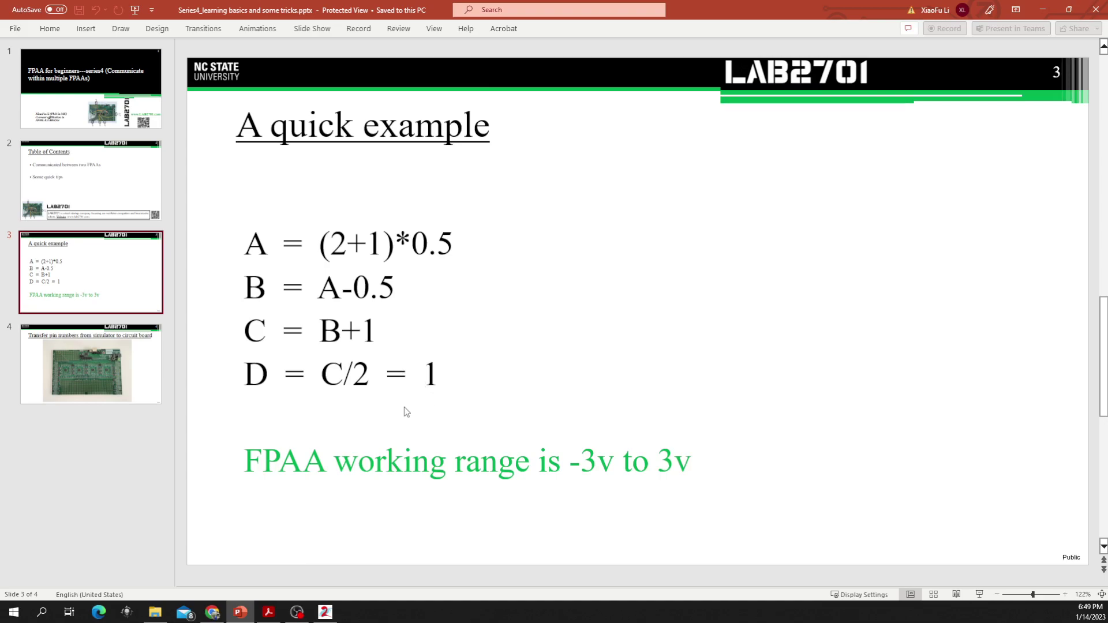
click(247, 612)
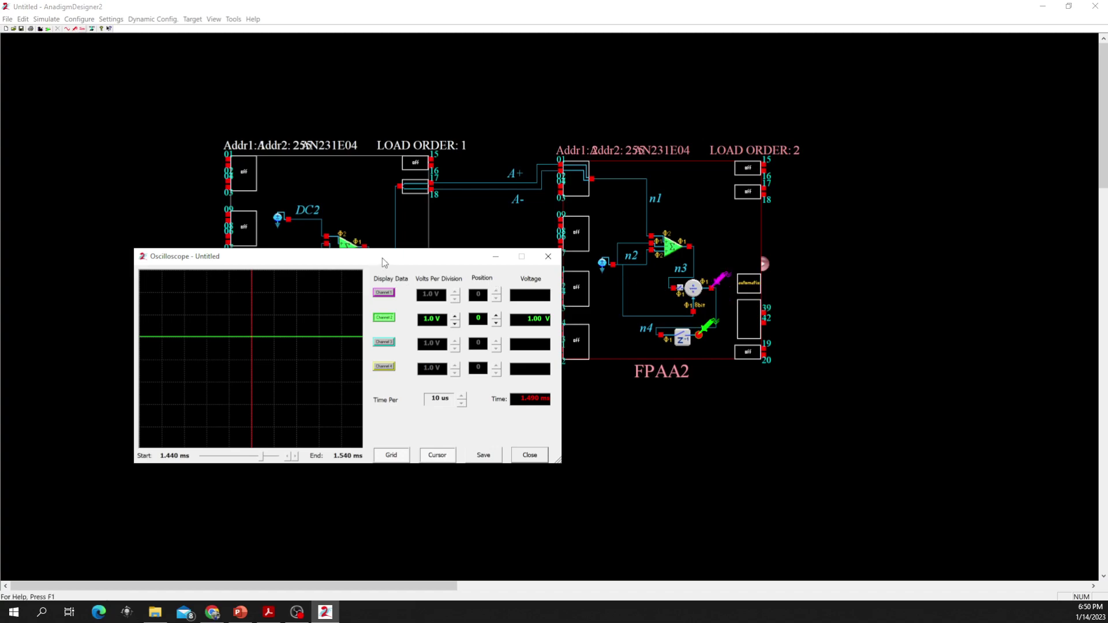
Show Channel 1 again, set the time per division to 1 us, and compare both channels' voltages with the cursor before closing the oscilloscope.
drag(382, 259, 428, 251)
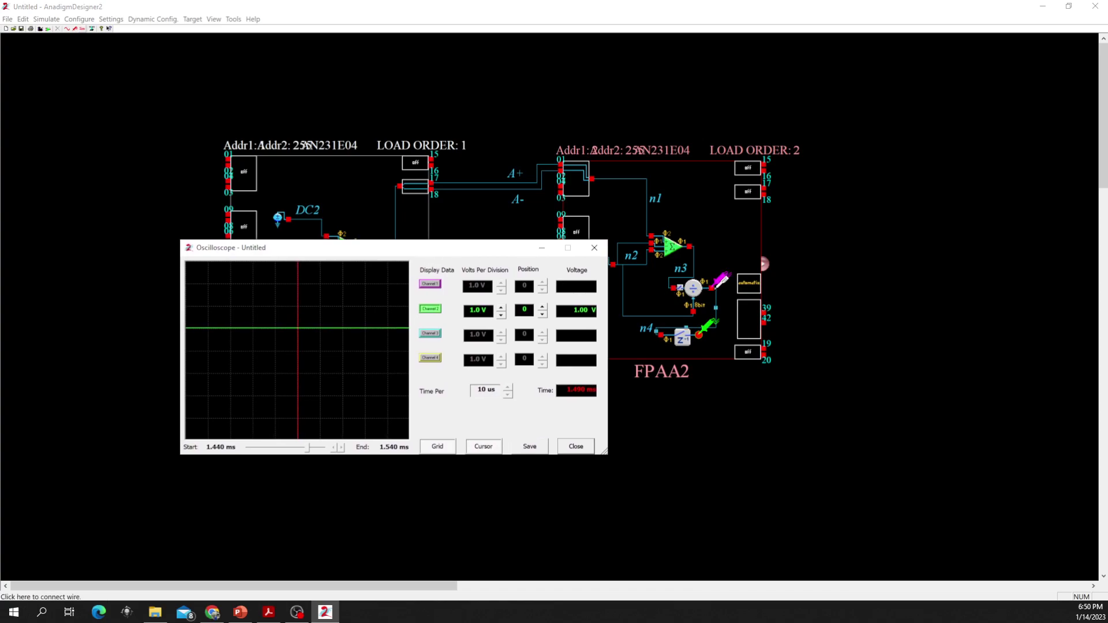
click(429, 284)
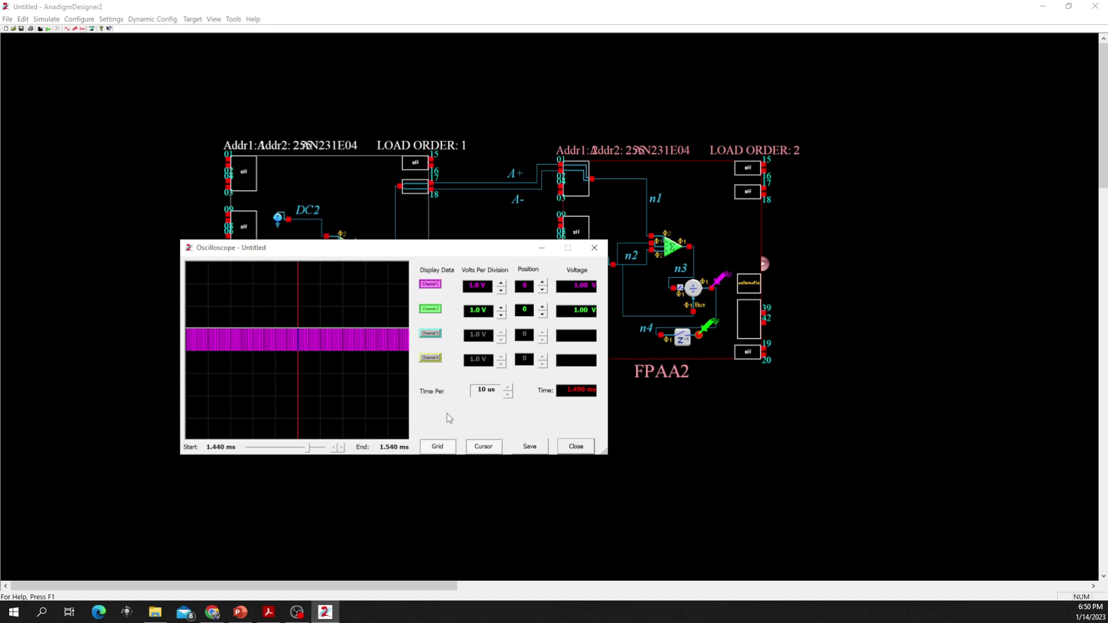
click(507, 395)
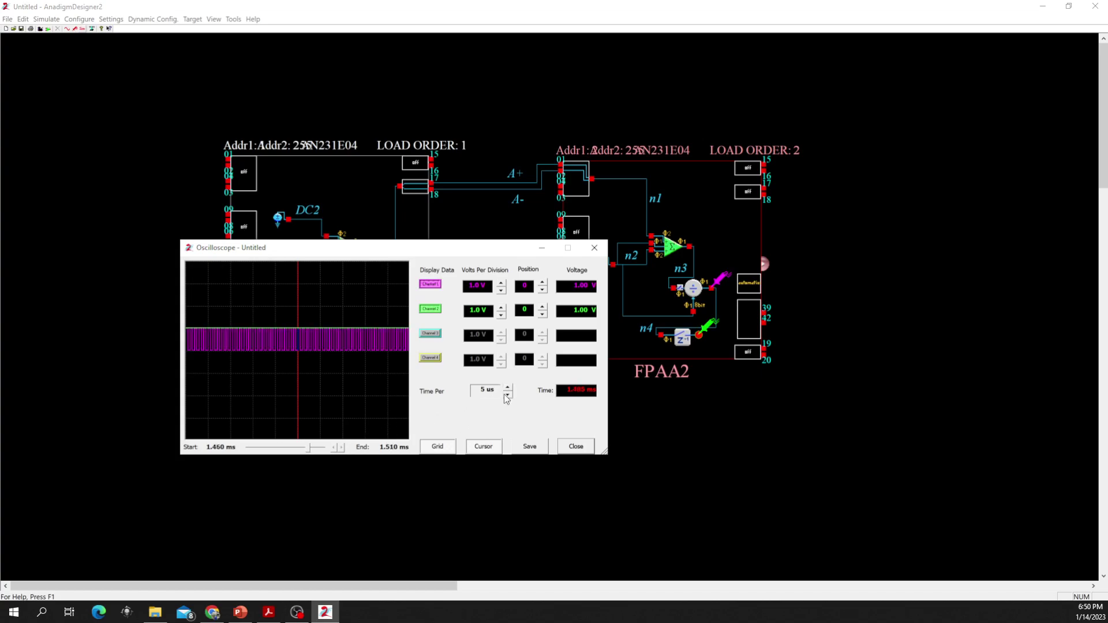
drag(299, 396, 305, 395)
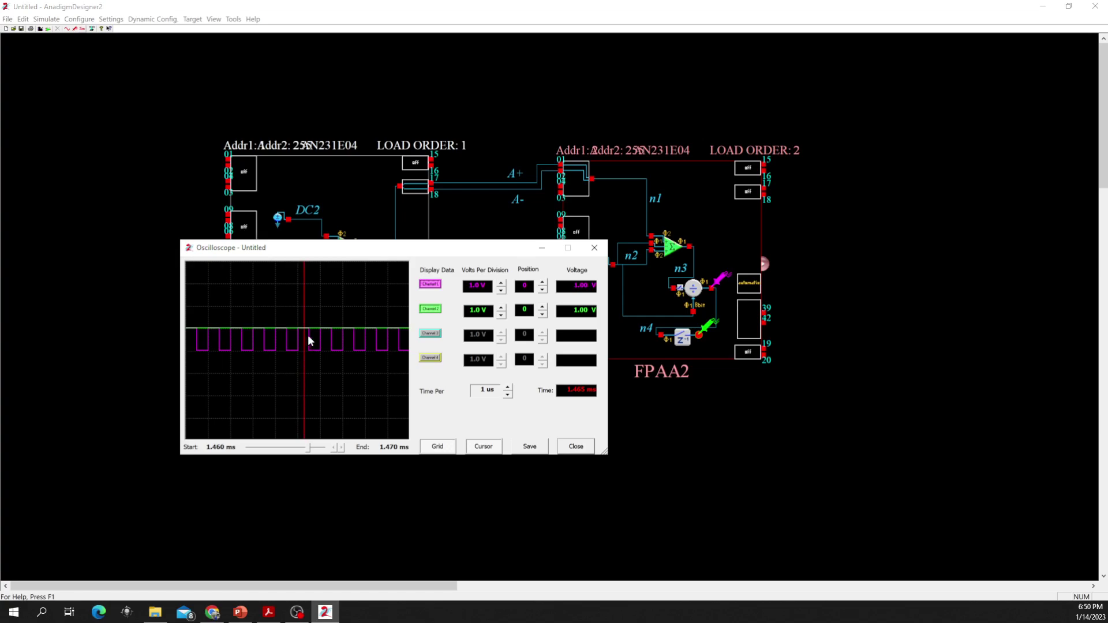
drag(304, 384, 314, 384)
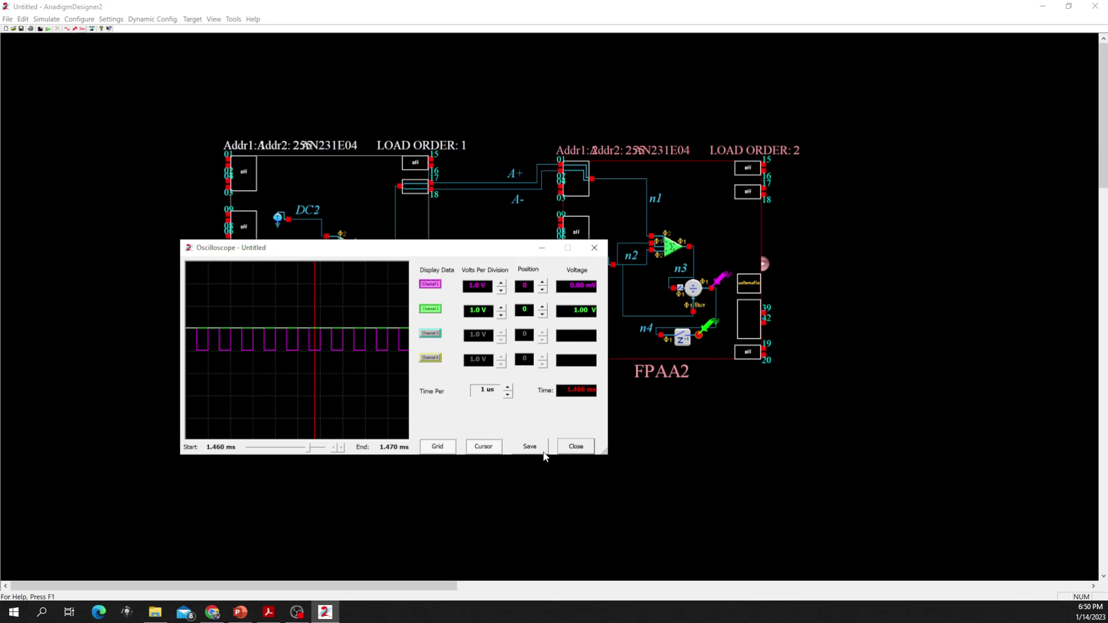
click(566, 448)
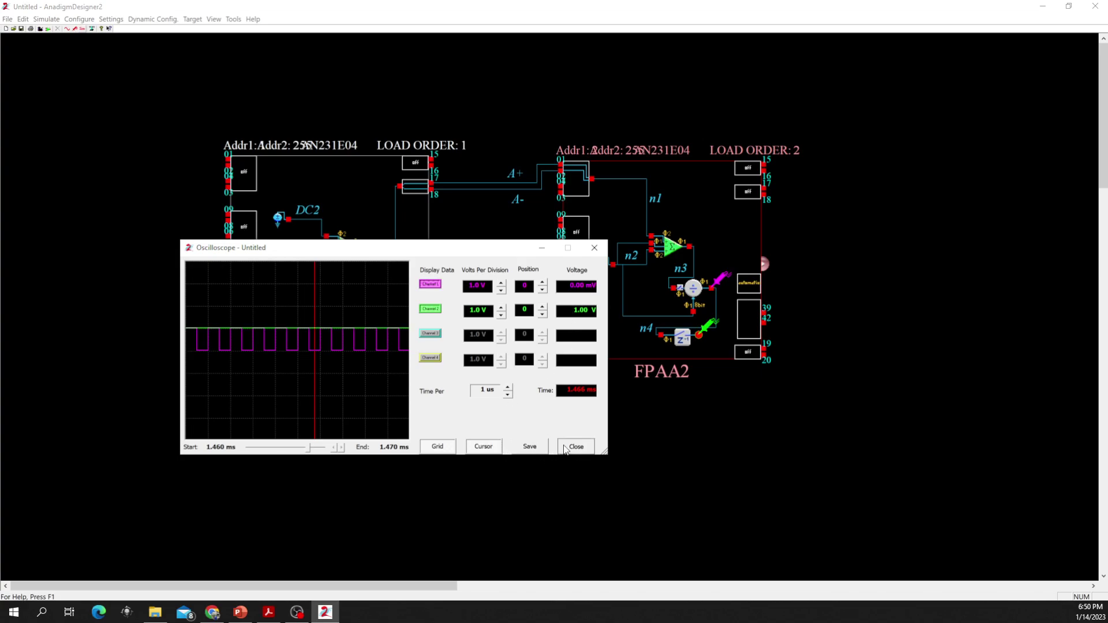